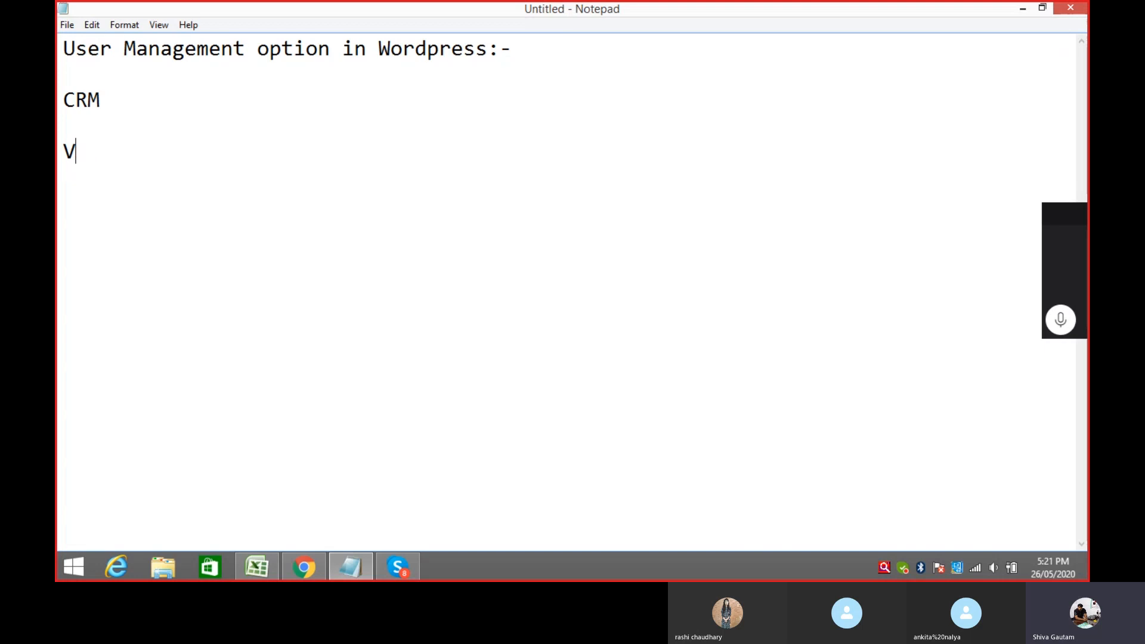
key(BackSpace)
Step: Replace the stray letters with a new line reading 'CMS (Content management system)'
text(CMS)
key(Up)
key(Down)
key(Right)
key(Right)
key(Right)
text((Con)
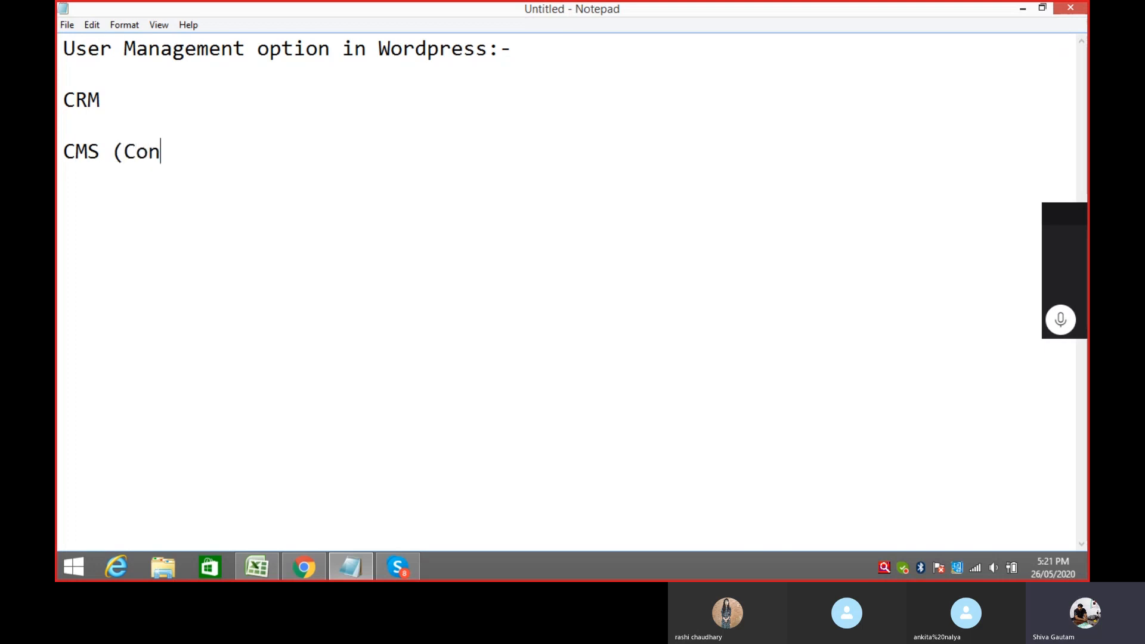
text(tenet manage)
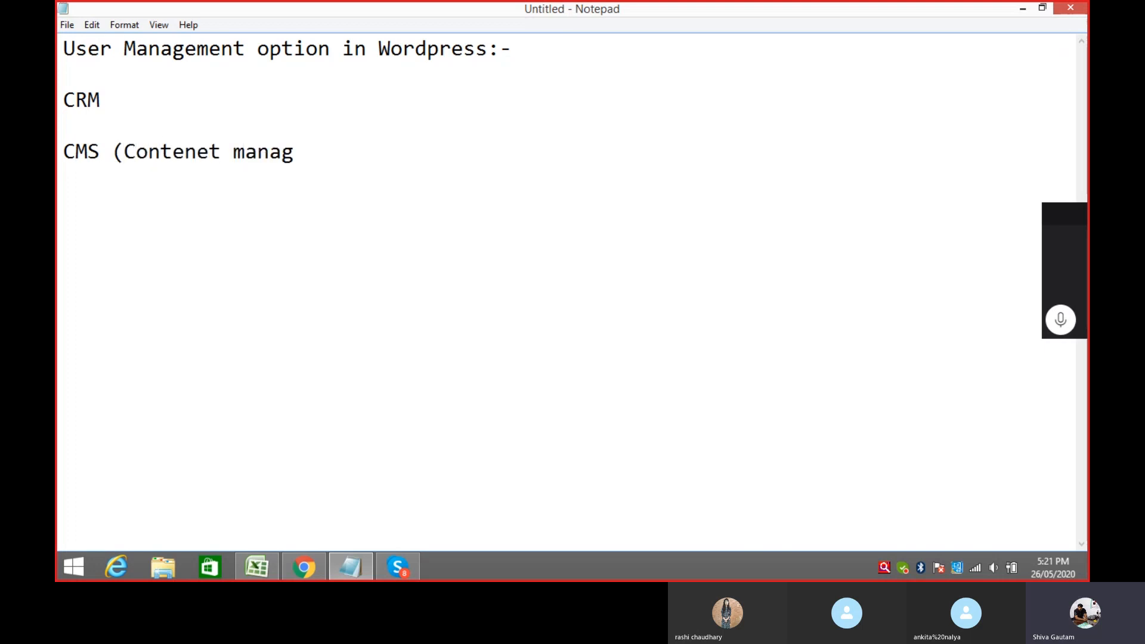
key(BackSpace)
key(BackSpace)
key(BackSpace)
key(BackSpace)
key(BackSpace)
key(BackSpace)
key(BackSpace)
key(BackSpace)
key(BackSpace)
key(BackSpace)
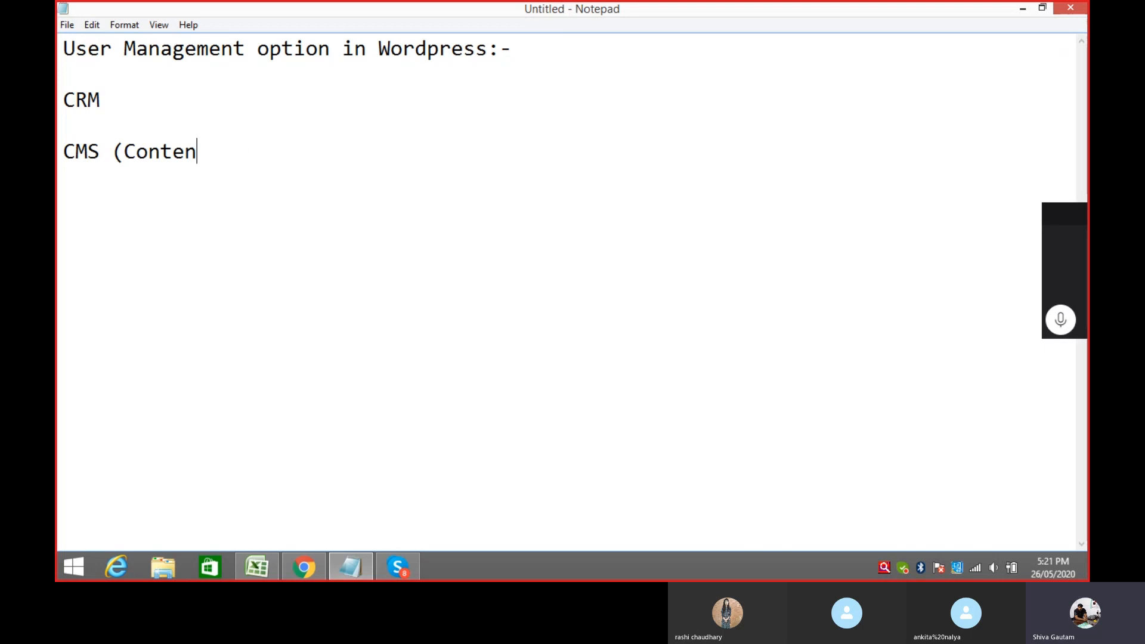
text(nt management sy)
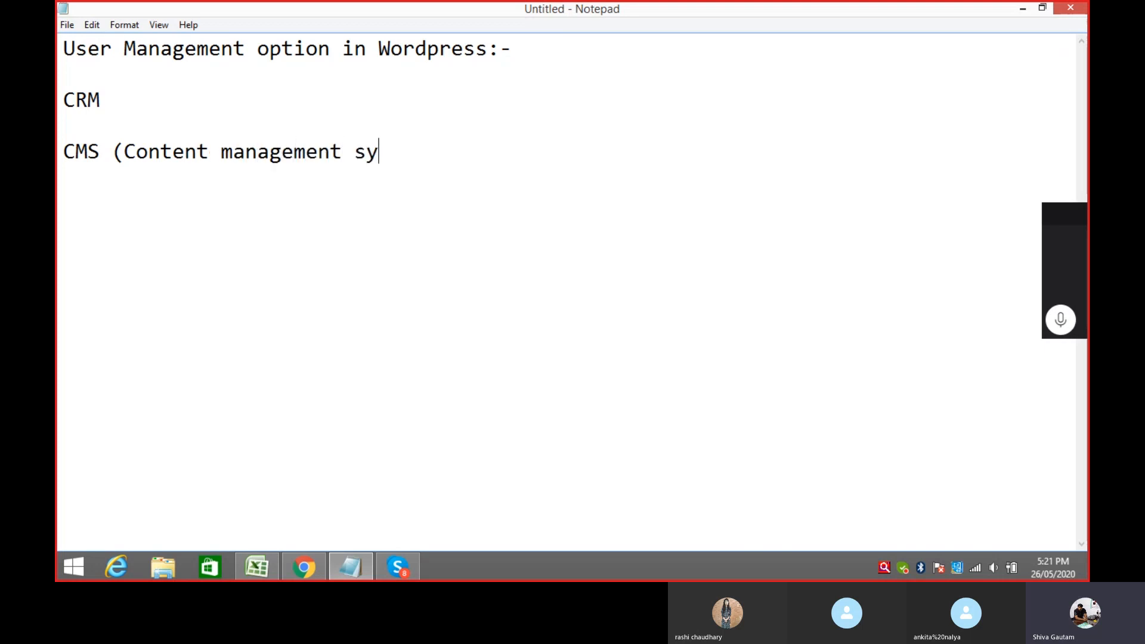
text(stem))
Step: Spell out CRM as 'CRM (Customer relationship management)'
click(112, 96)
text((Custome)
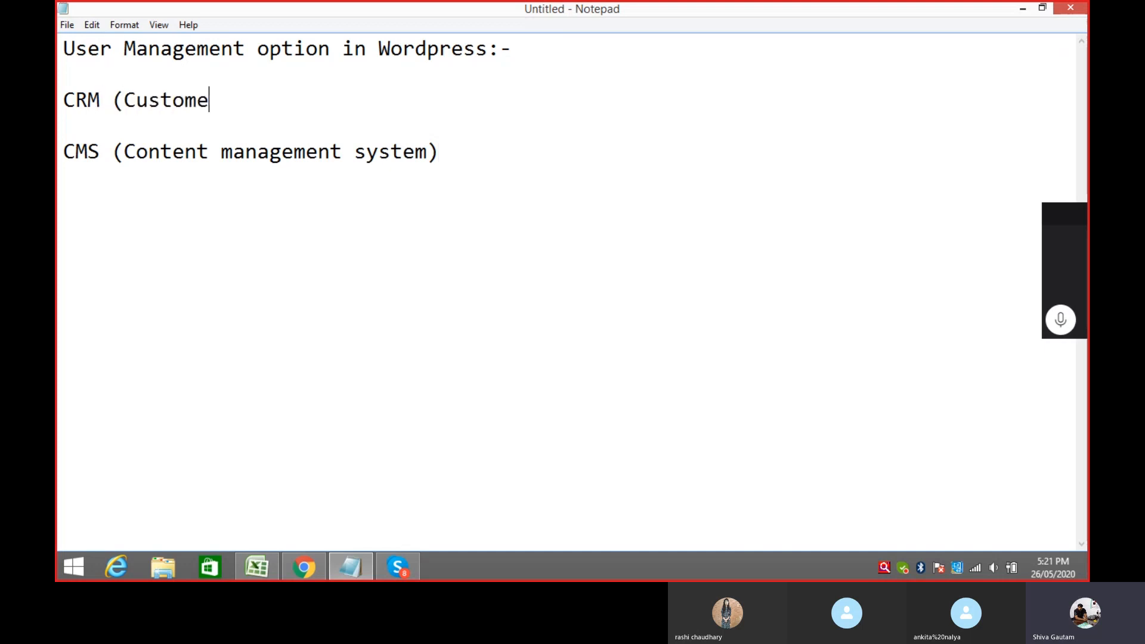
text(r relation)
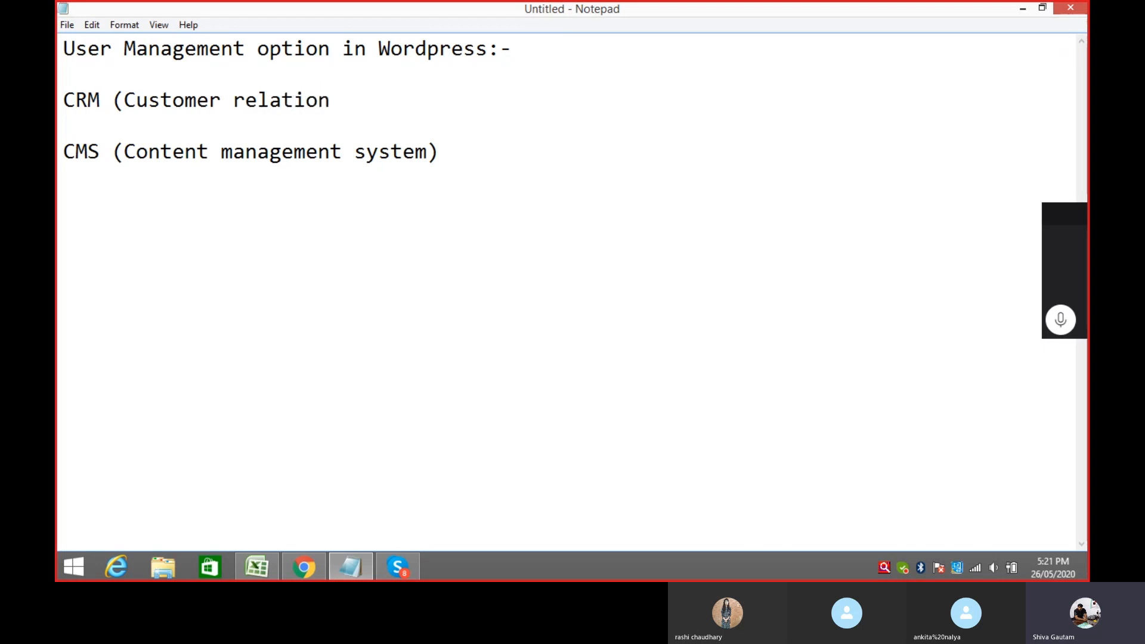
text(ship man)
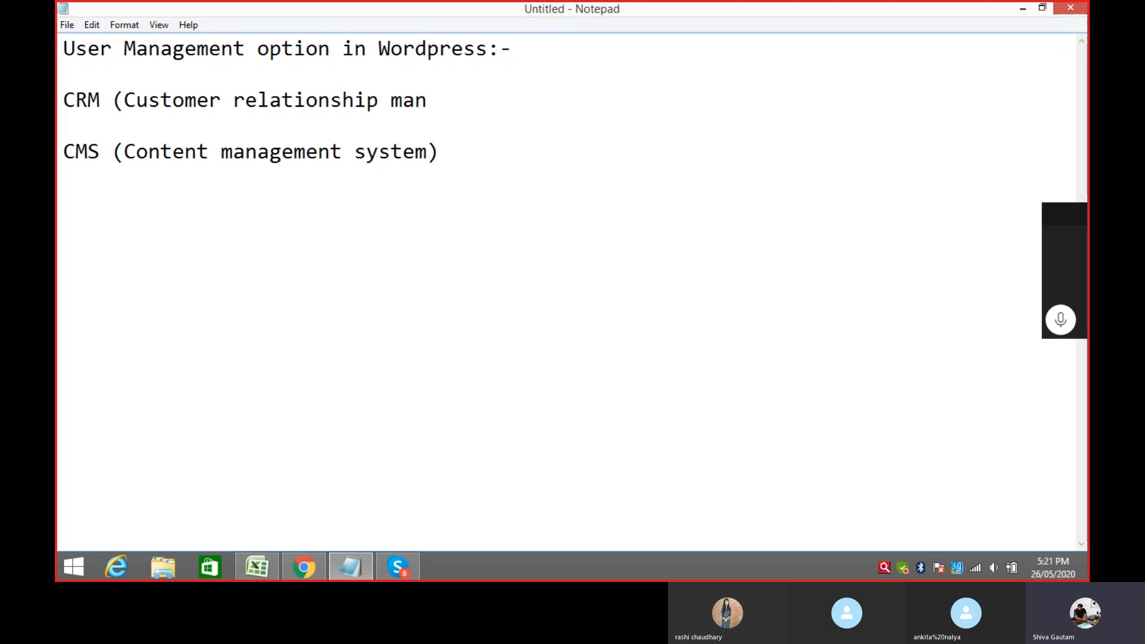
text(agement)
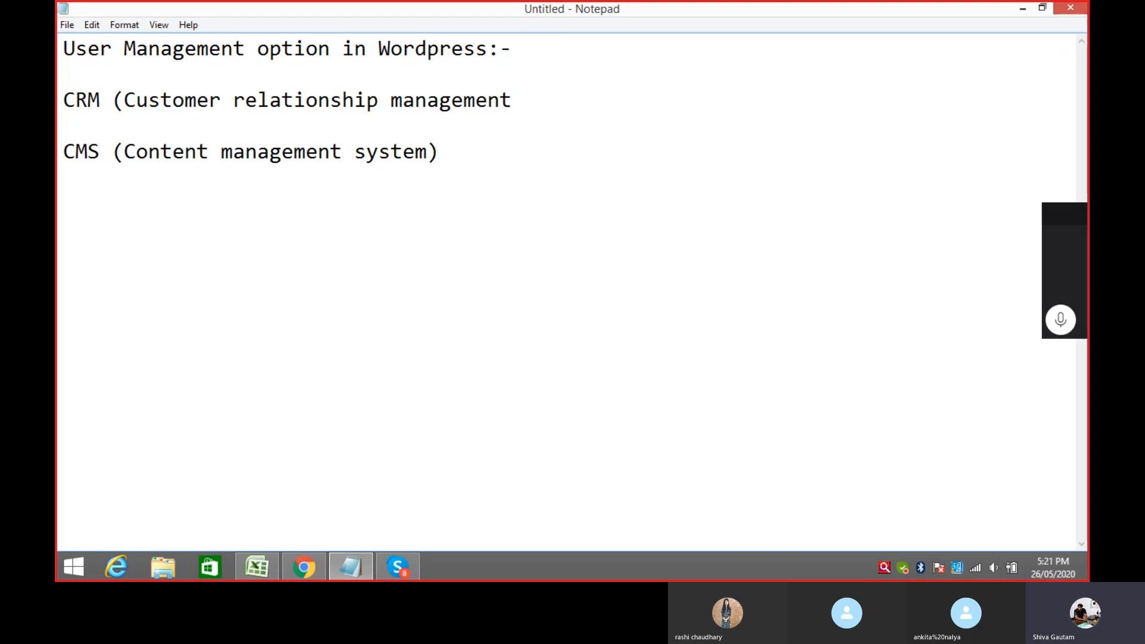
text())
click(472, 148)
key(Return)
key(Return)
key(Return)
Step: Type the sentence 'it is used to decide roles for multiple user's based on pultiple options.' and end the line
text(it is used to de)
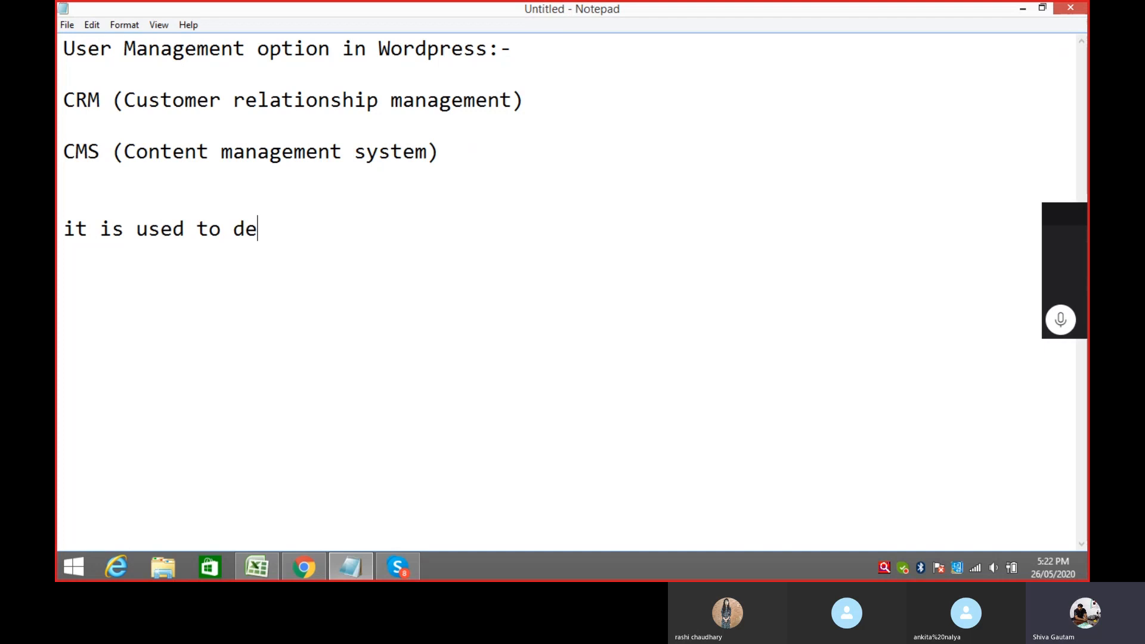
text(cide roles for m)
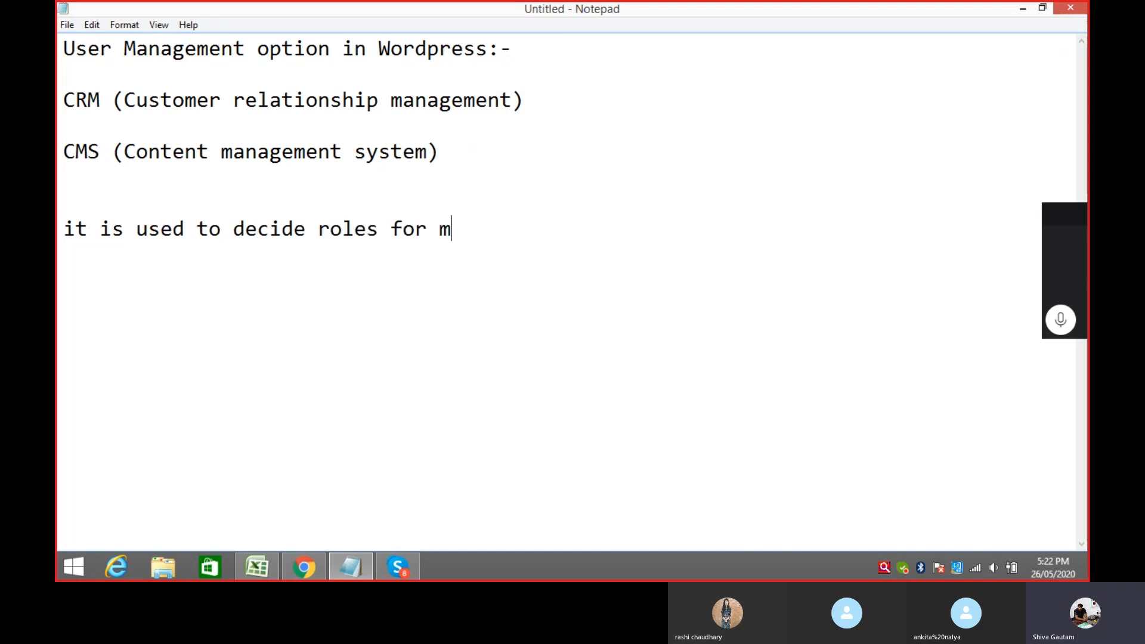
text(ultiple us)
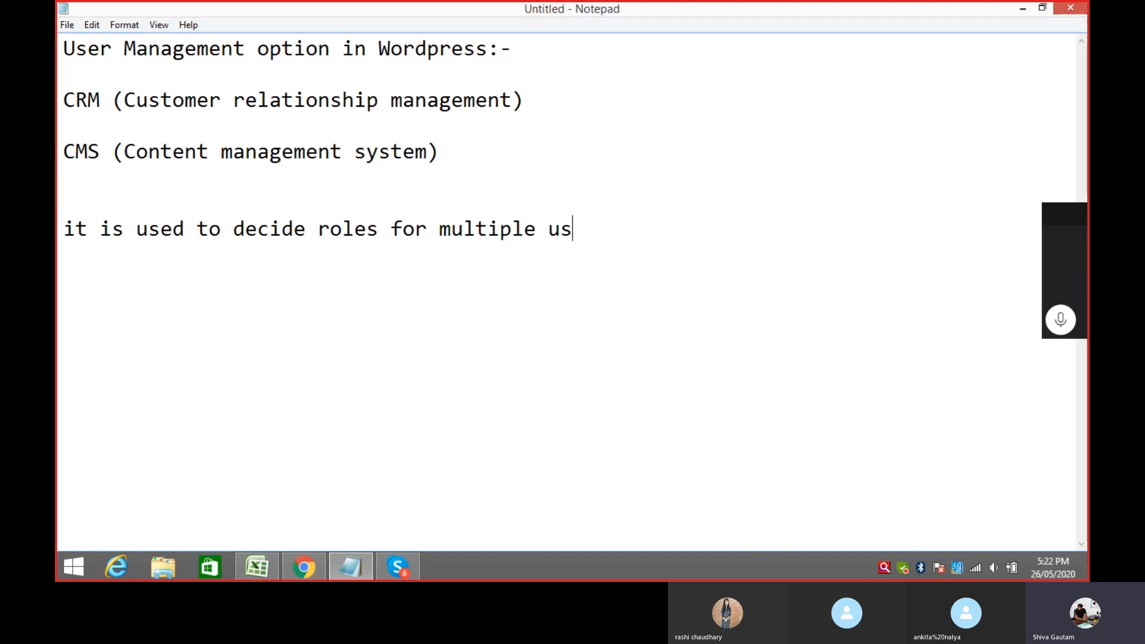
text(er's based on )
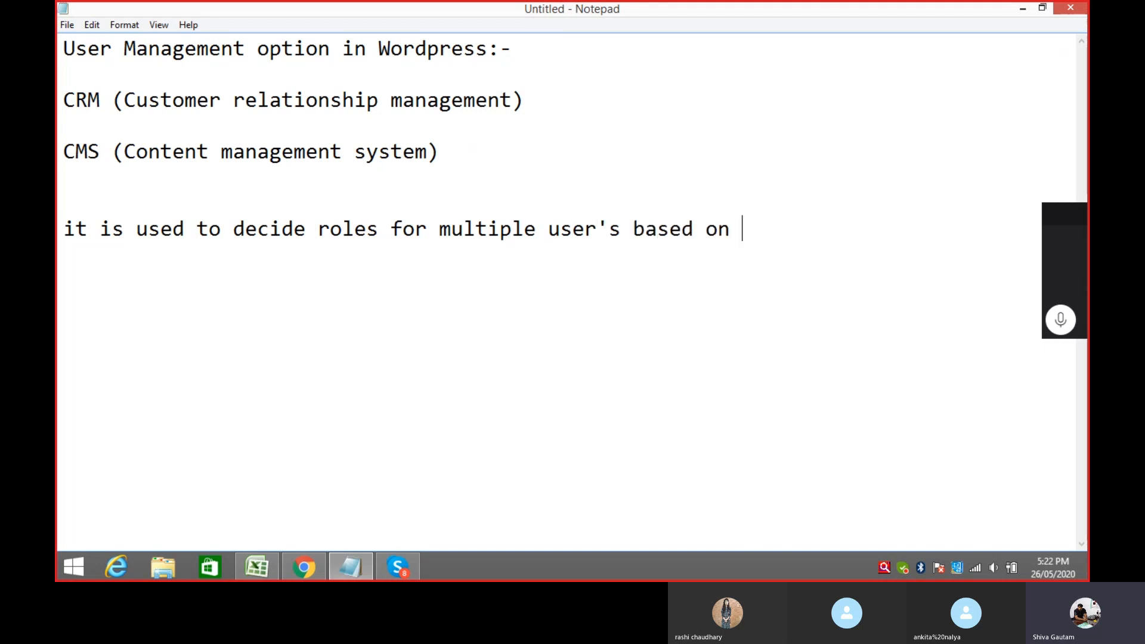
text(pultipl)
text(e option)
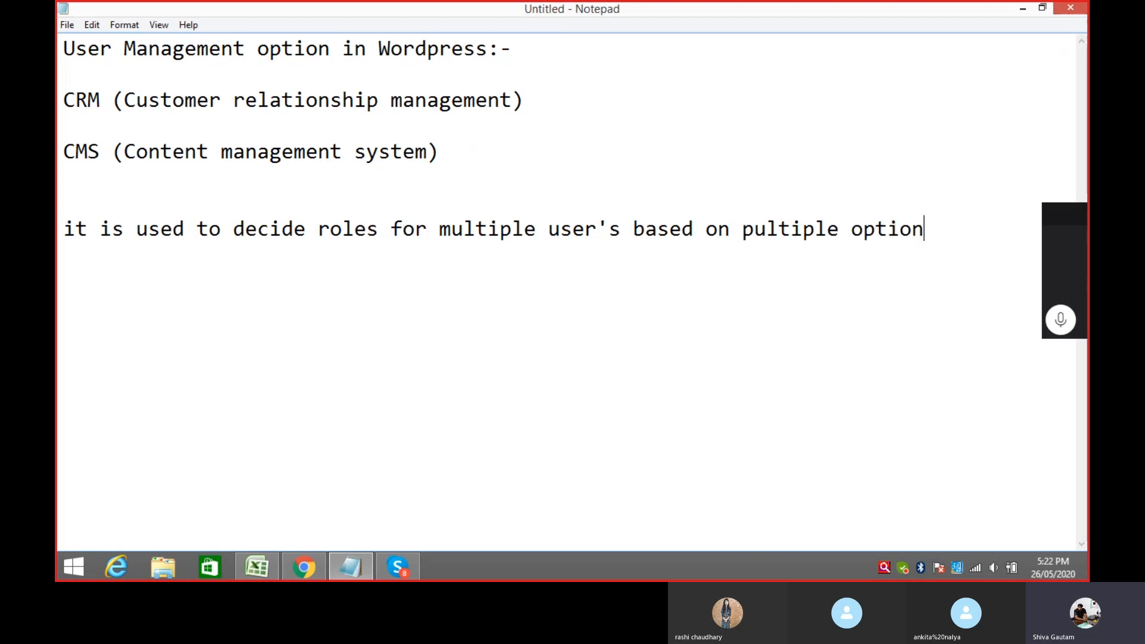
text(s.)
key(Return)
Step: List '1) Administrator' and '2) Subscriber' on separate lines
text(1) Administr)
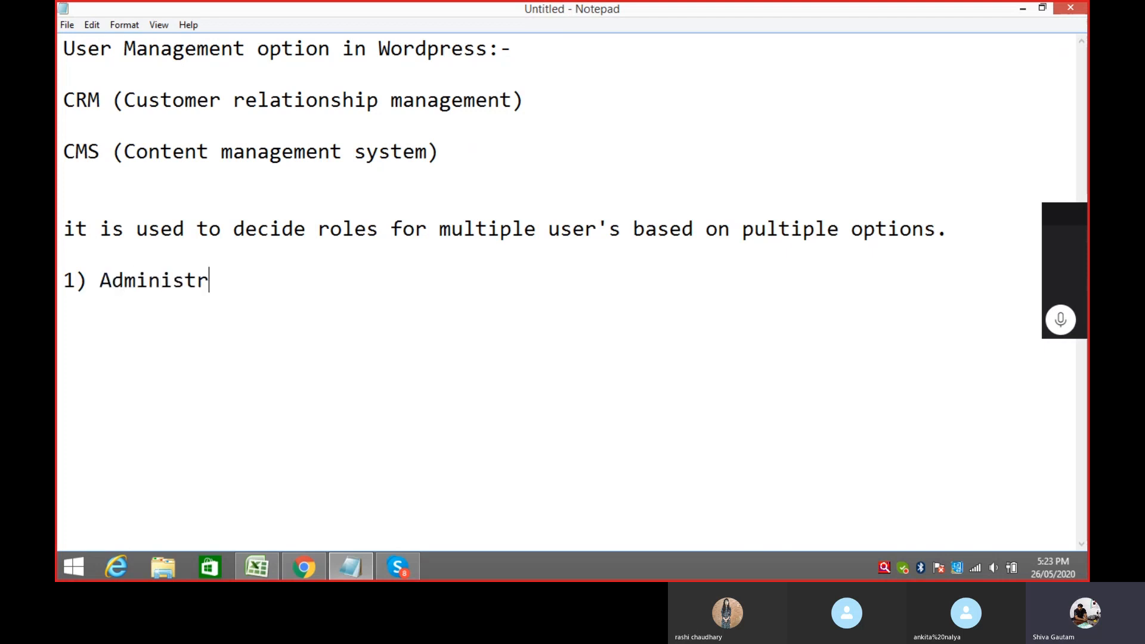
text(ator)
key(Return)
key(Return)
text(2)  Subscriber)
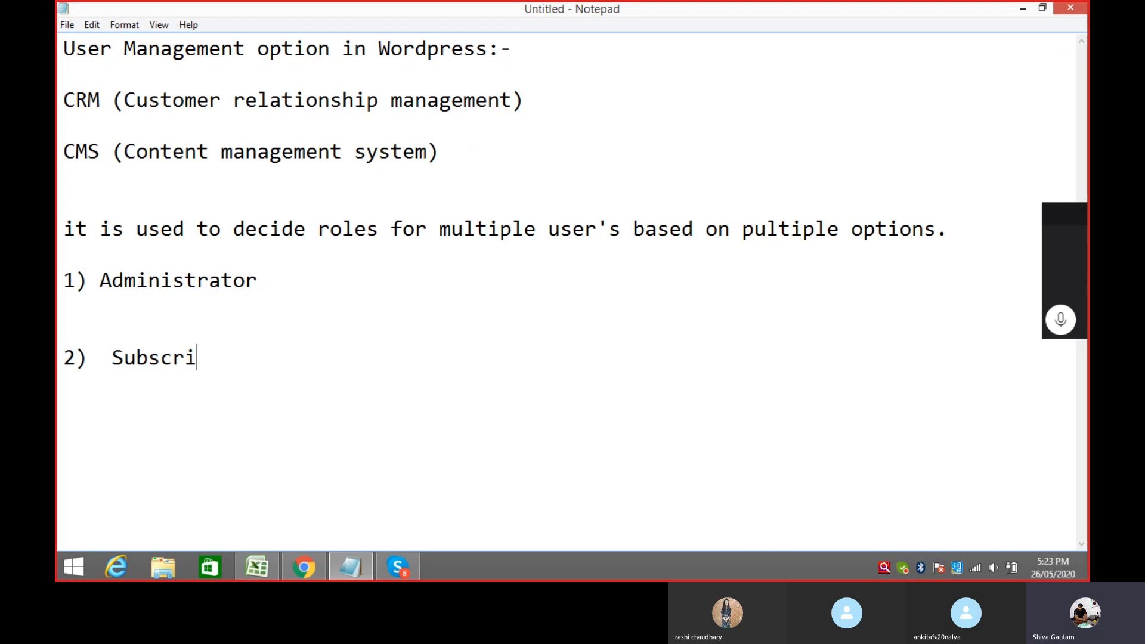
key(Return)
key(Return)
key(Return)
Step: Add '3) Author' and '4) Editor' to the roles list, with blank lines below
text(3)  Author)
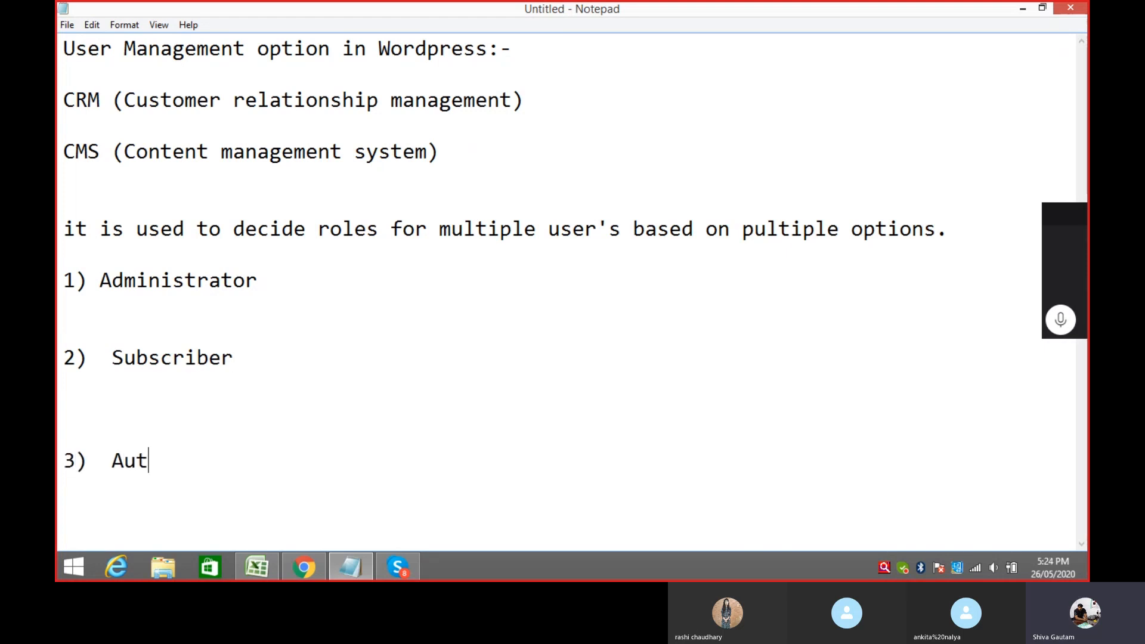
key(Return)
key(Return)
key(Return)
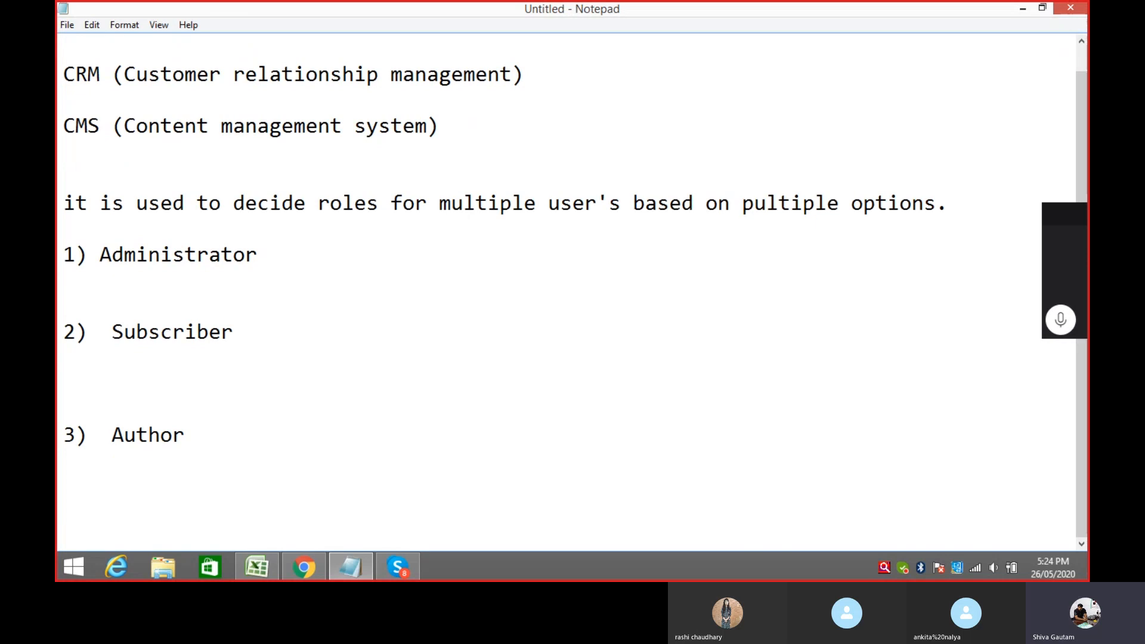
text(4)  Edi)
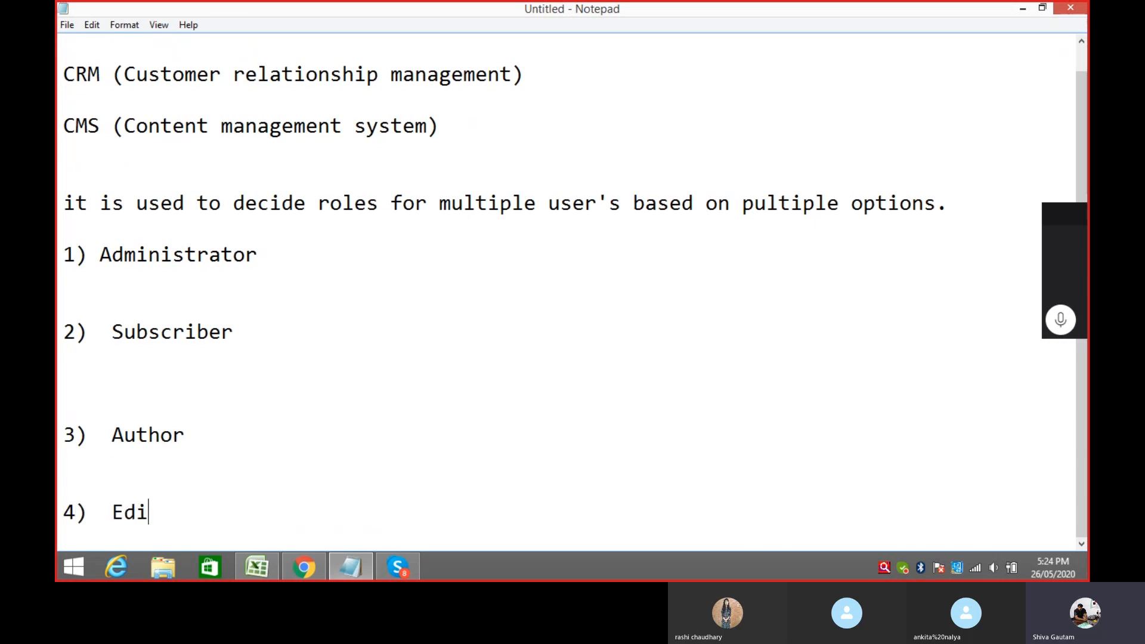
text(tor)
key(Return)
key(Return)
key(Return)
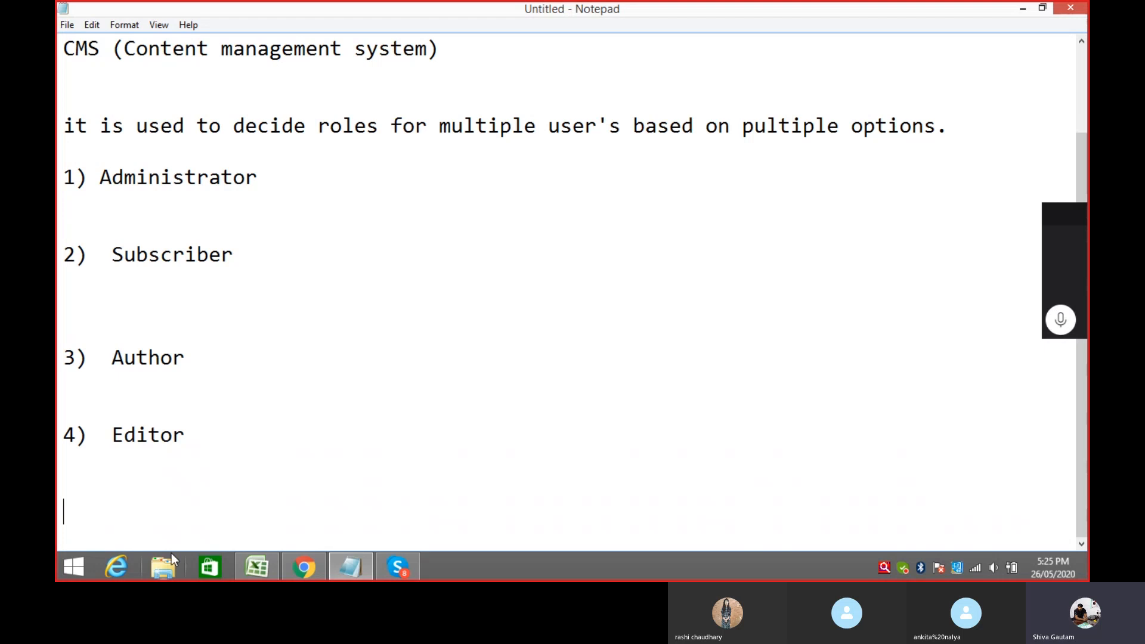
Step: Open the Local Disk (C:) drive in File Explorer
click(160, 565)
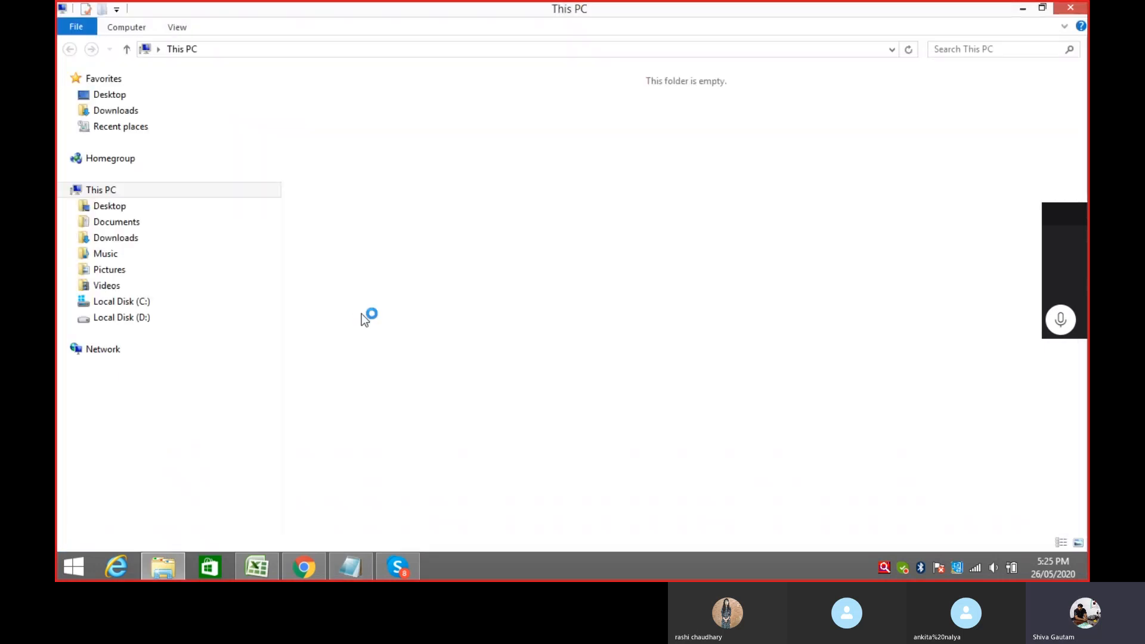
click(360, 216)
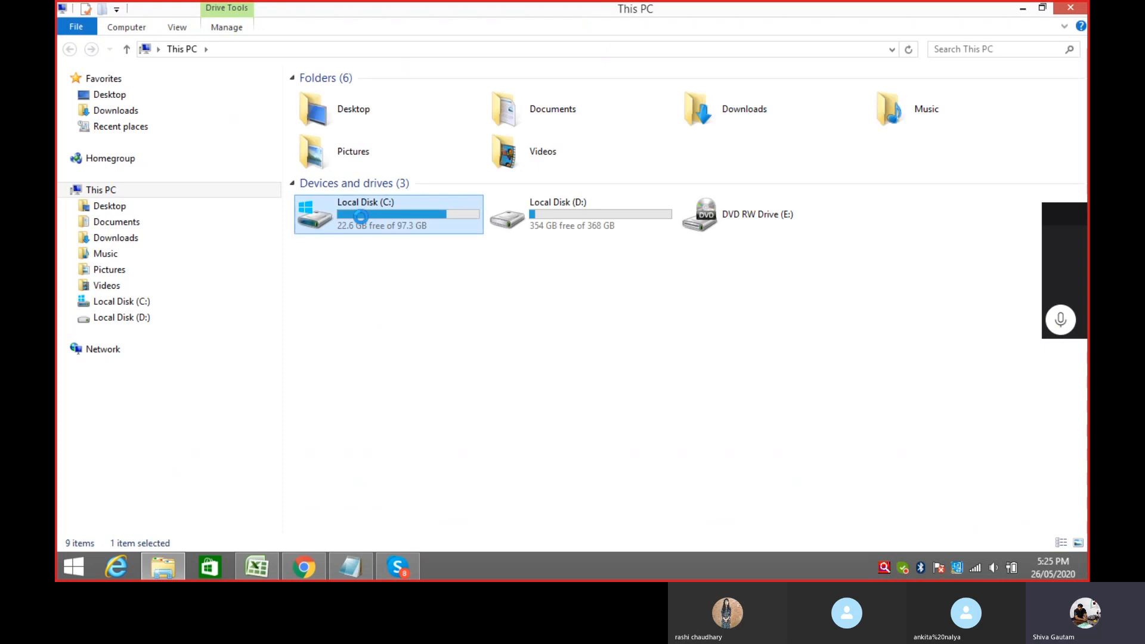
double_click(361, 216)
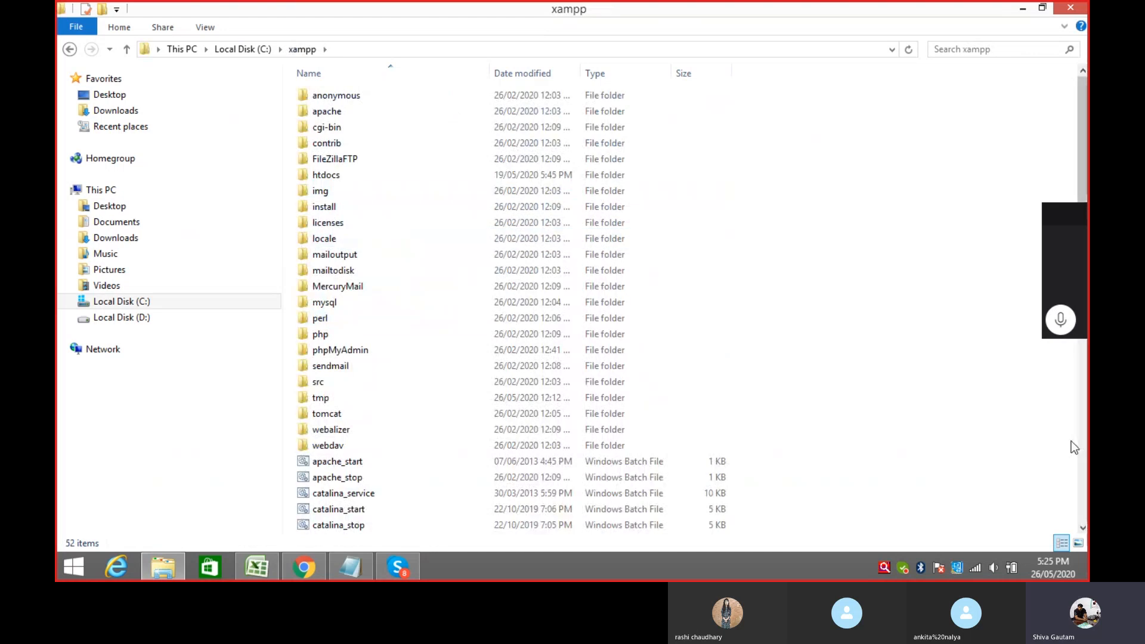
Step: Launch xampp-control from the xampp folder and start the Apache server
scroll(817, 357, down, 2)
drag(1077, 359, 1080, 436)
scroll(1080, 436, down, 4)
double_click(341, 494)
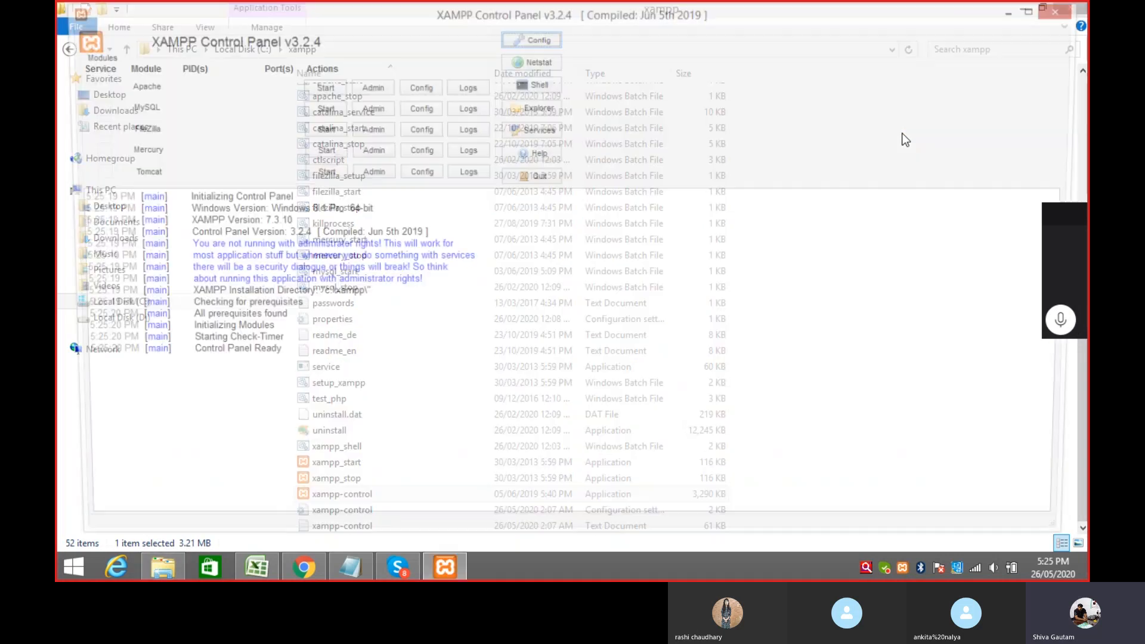
click(319, 87)
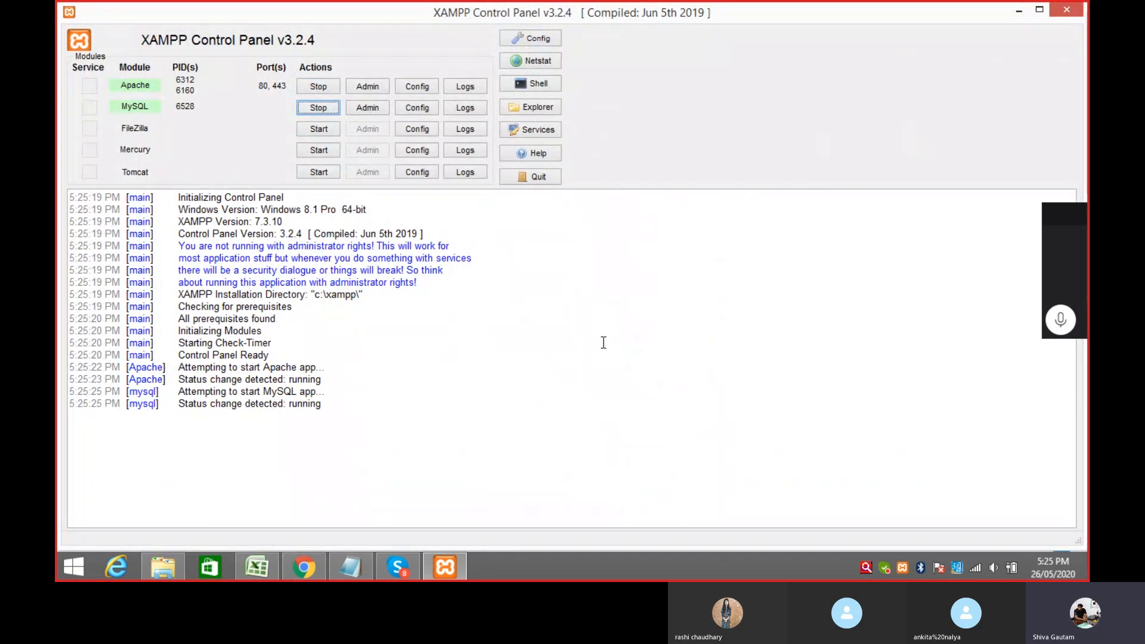
click(305, 565)
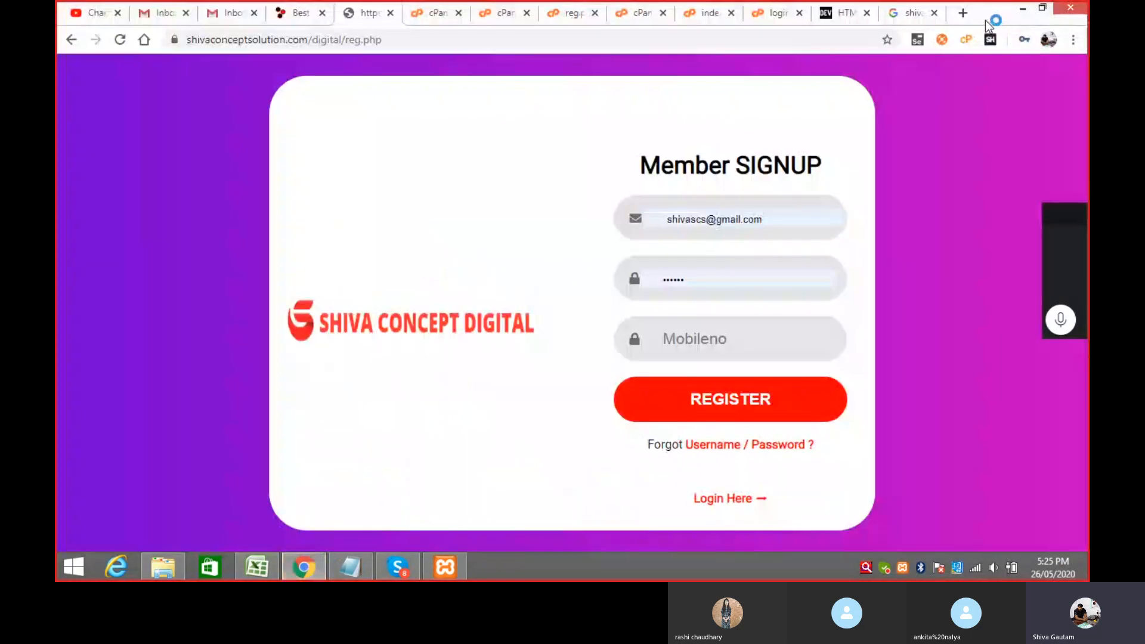
Step: Load the local site at localhost/wordpress/ in a new tab
click(965, 13)
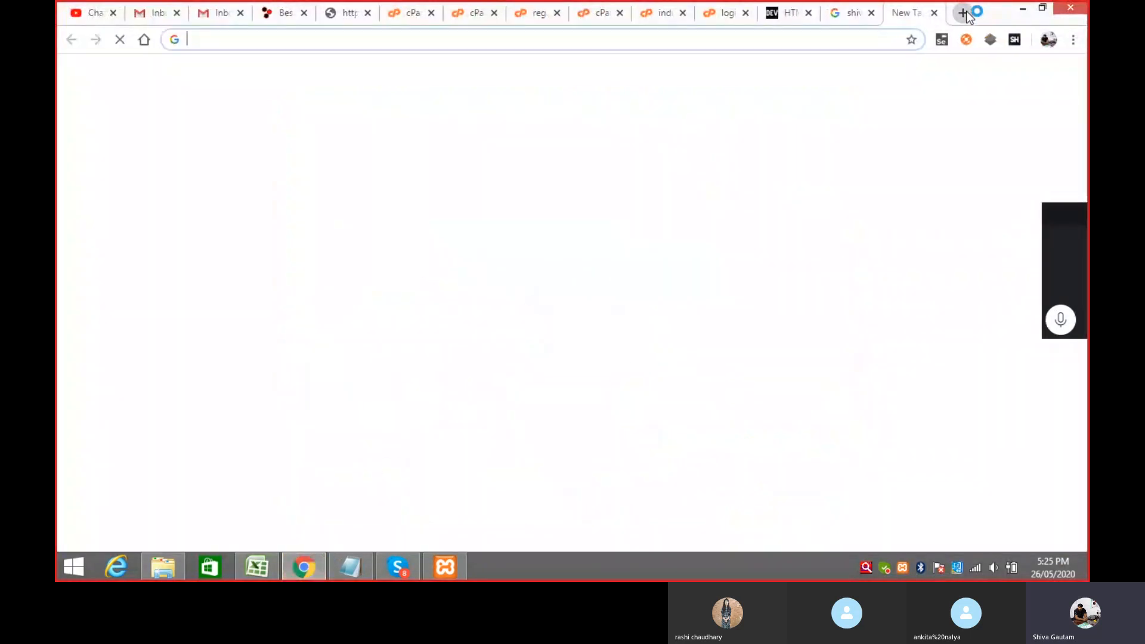
text(lova)
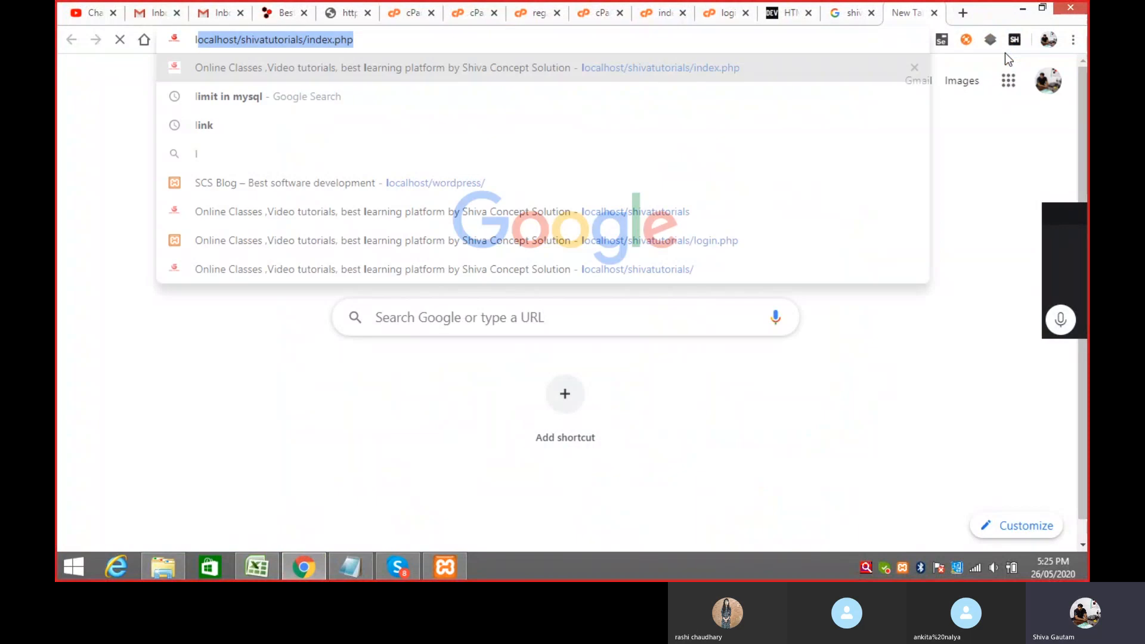
key(Right)
key(Right)
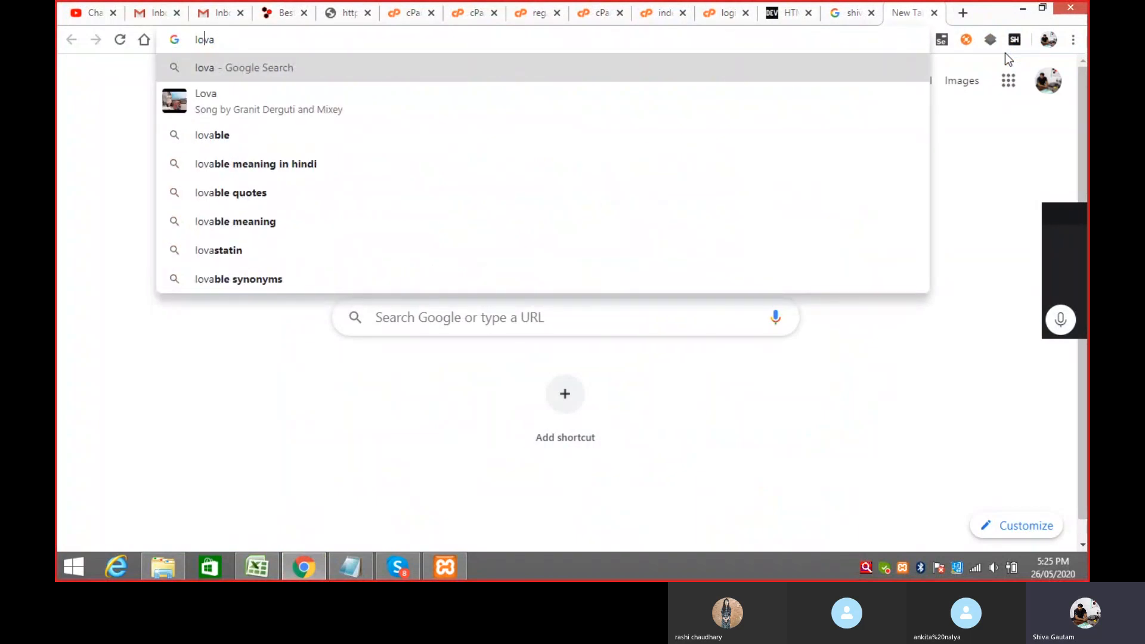
key(BackSpace)
key(BackSpace)
key(BackSpace)
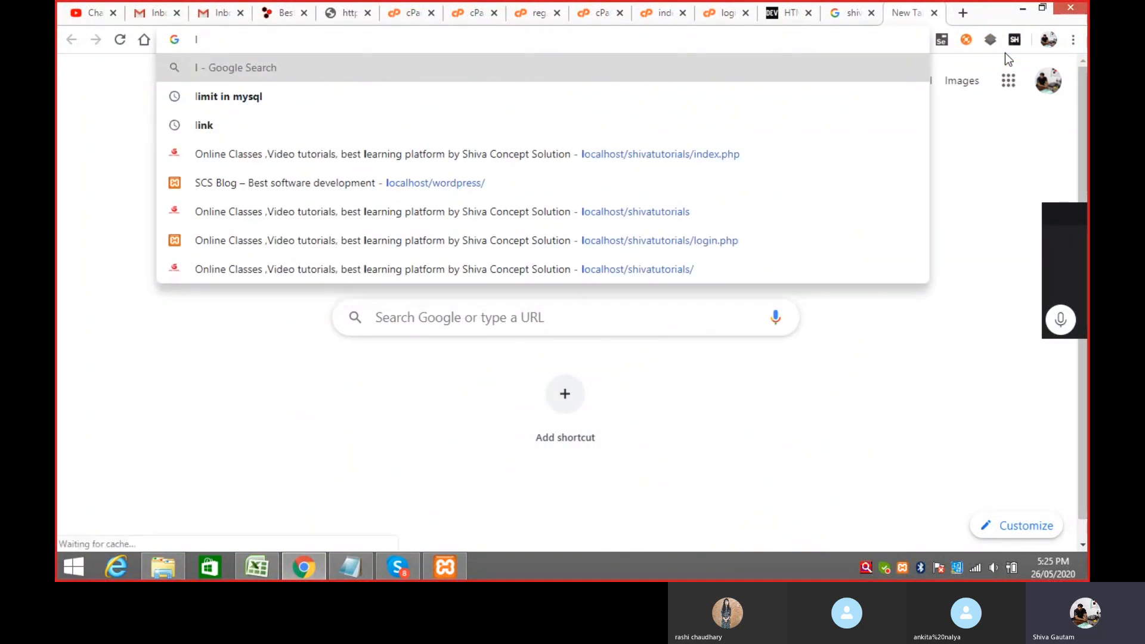
text(oc)
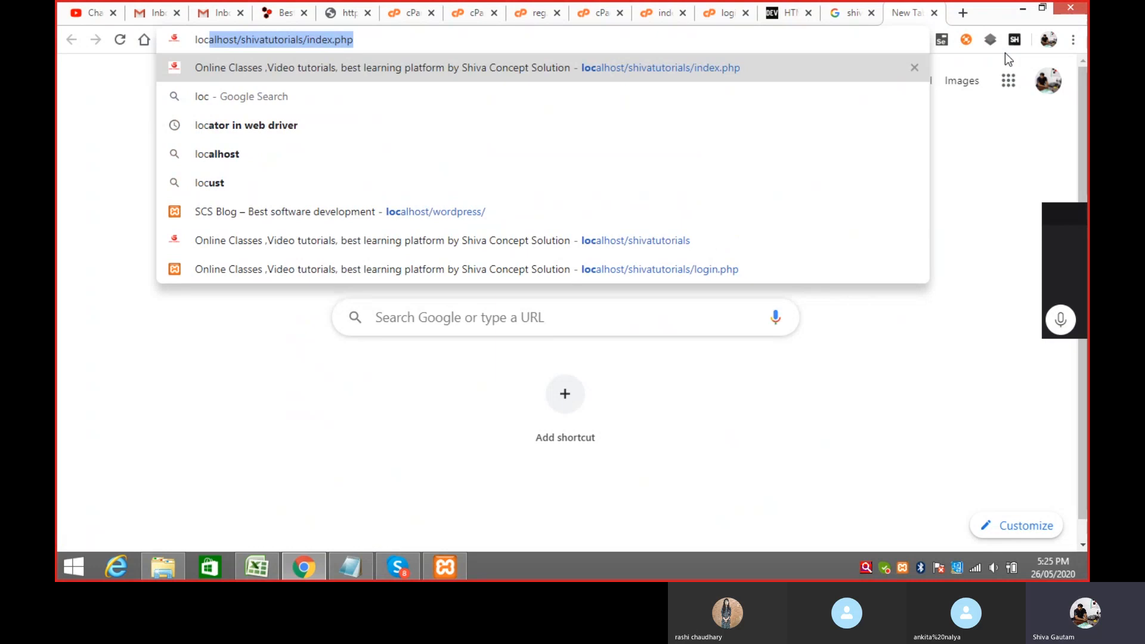
key(Right)
key(BackSpace)
key(BackSpace)
key(BackSpace)
key(BackSpace)
key(BackSpace)
key(BackSpace)
key(BackSpace)
key(BackSpace)
key(BackSpace)
key(BackSpace)
key(BackSpace)
key(BackSpace)
key(BackSpace)
key(BackSpace)
key(BackSpace)
key(BackSpace)
key(BackSpace)
key(BackSpace)
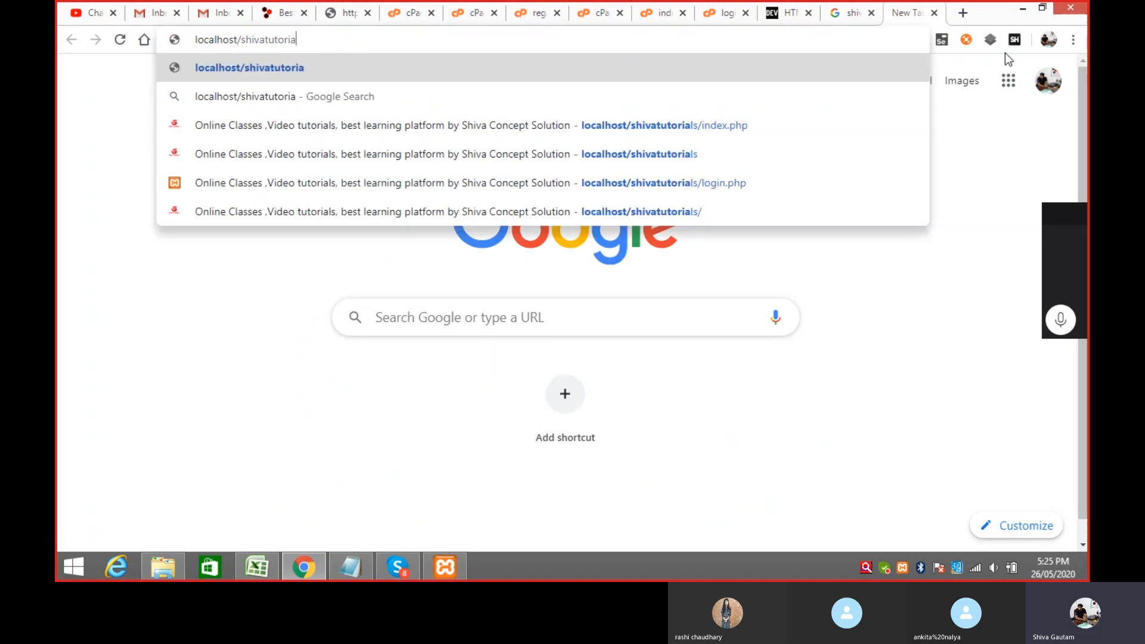
key(BackSpace)
key(BackSpace)
key(BackSpace)
key(BackSpace)
key(BackSpace)
key(BackSpace)
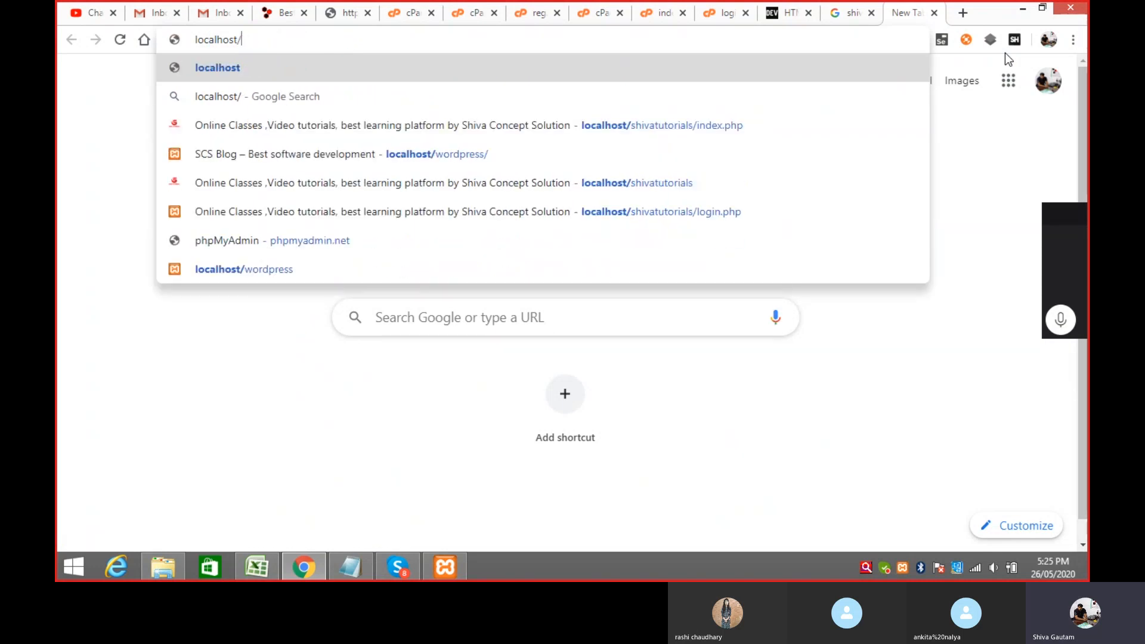
text(wo)
key(Right)
key(Return)
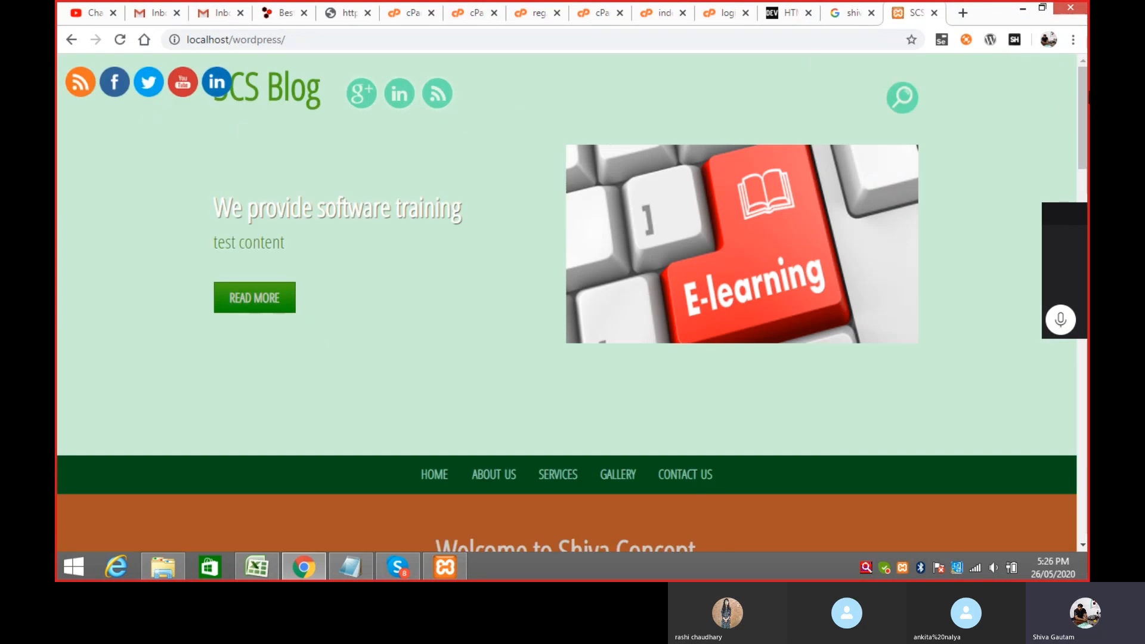
Step: Append wp-admin to the address to reach the WordPress login page
drag(1082, 93, 1078, 66)
click(322, 39)
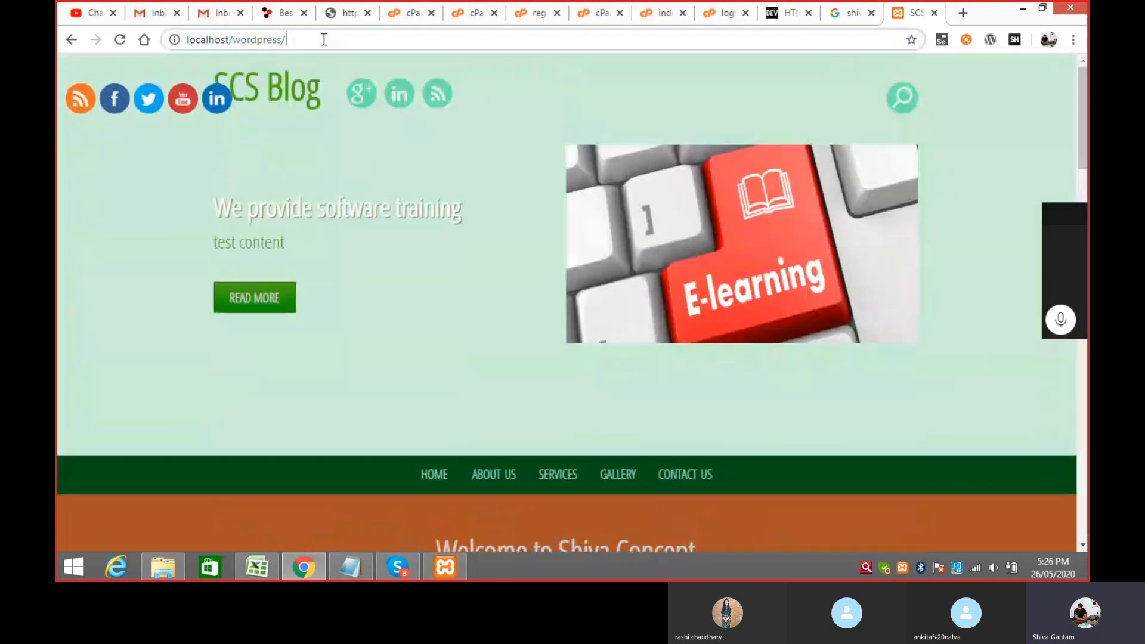
text(wp)
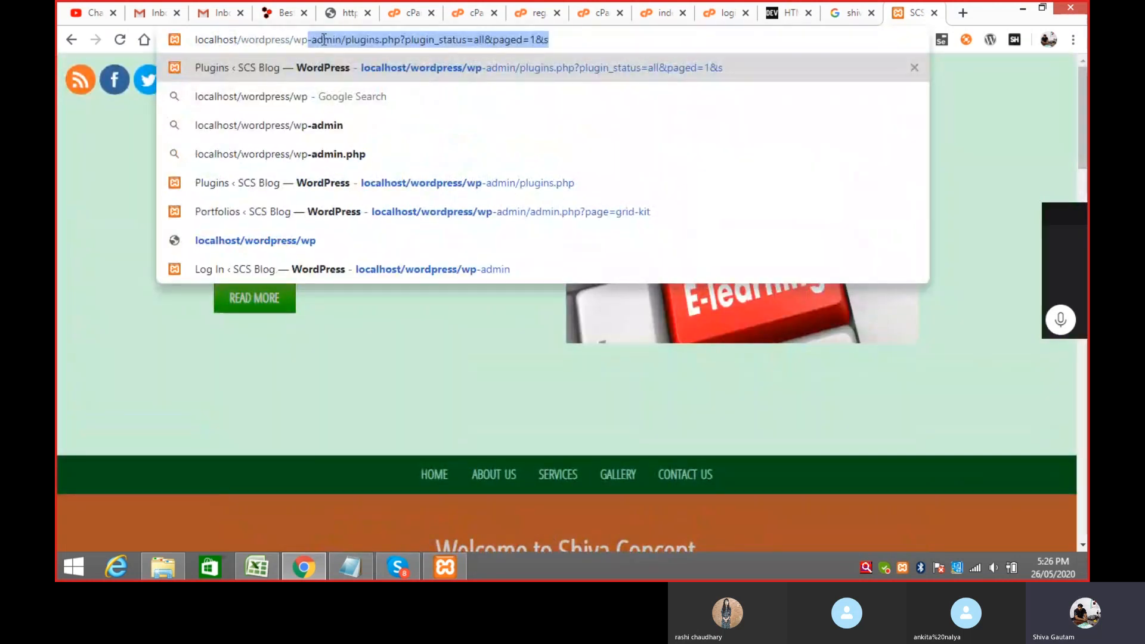
text(-admin)
key(Return)
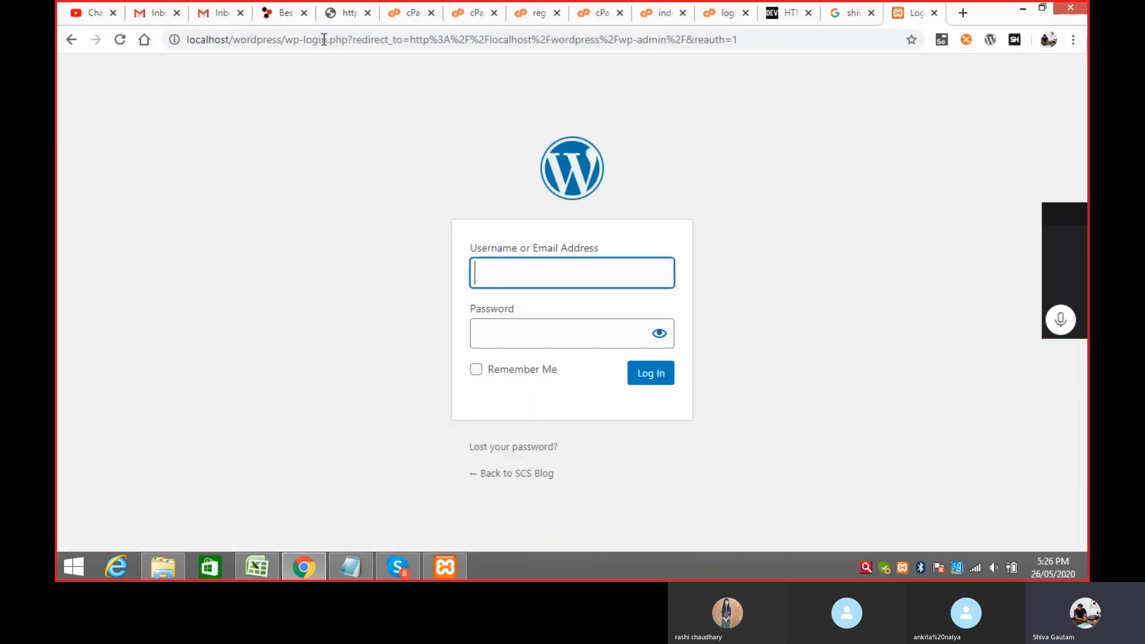
Step: Log in with the admin username and its saved password
text(admin)
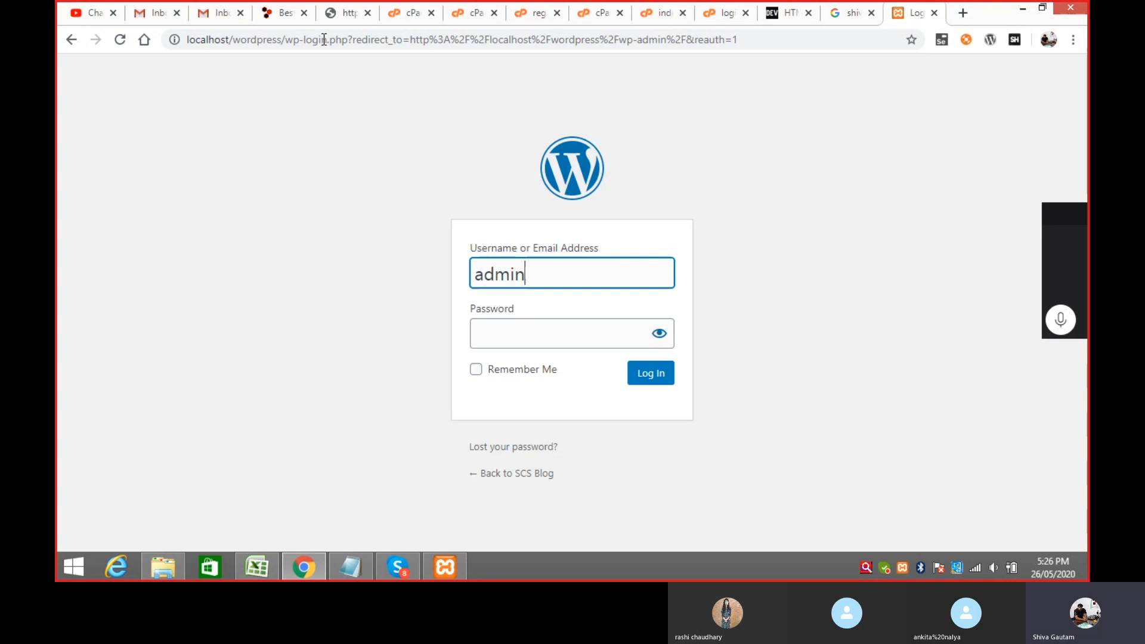
key(Tab)
text(admin)
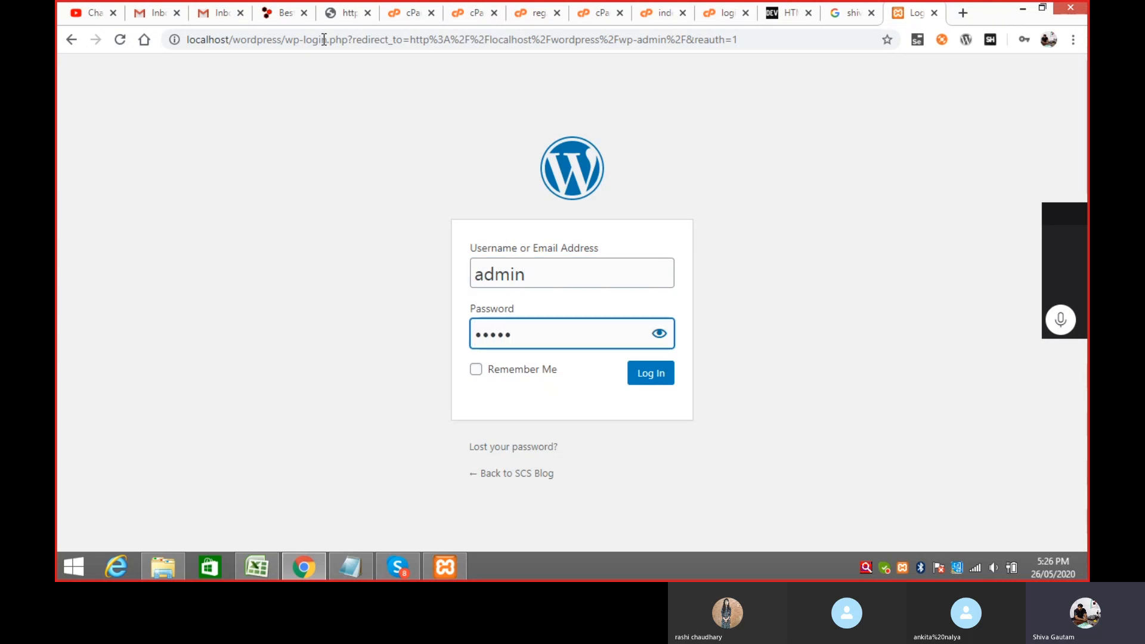
click(662, 382)
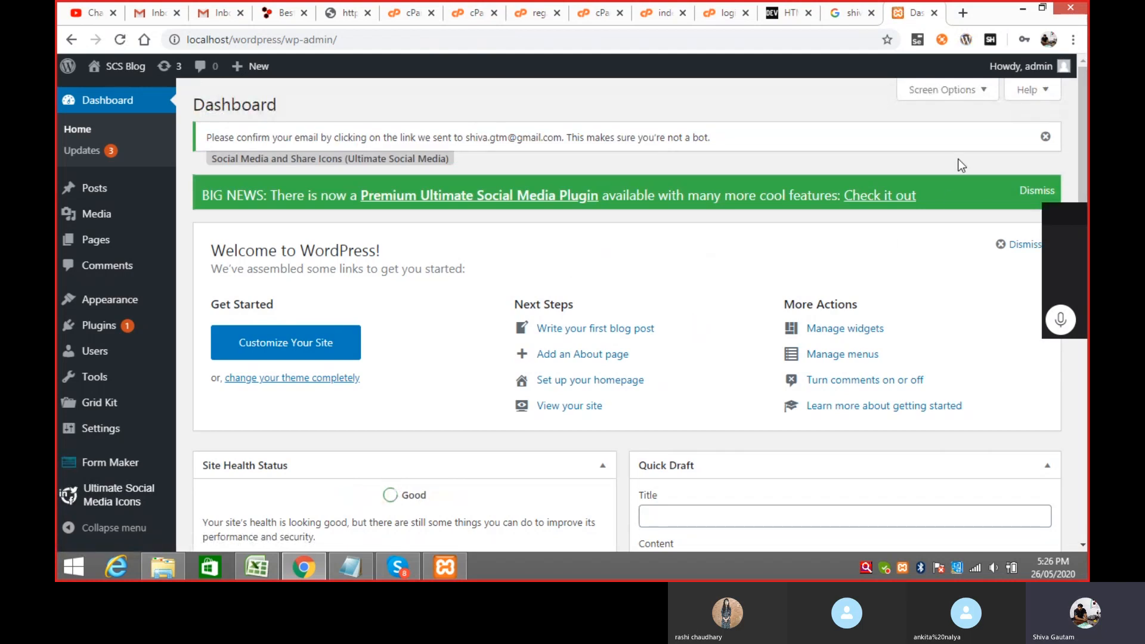
Step: Dismiss the green BIG NEWS plugin banner and scroll through the Dashboard
click(1041, 191)
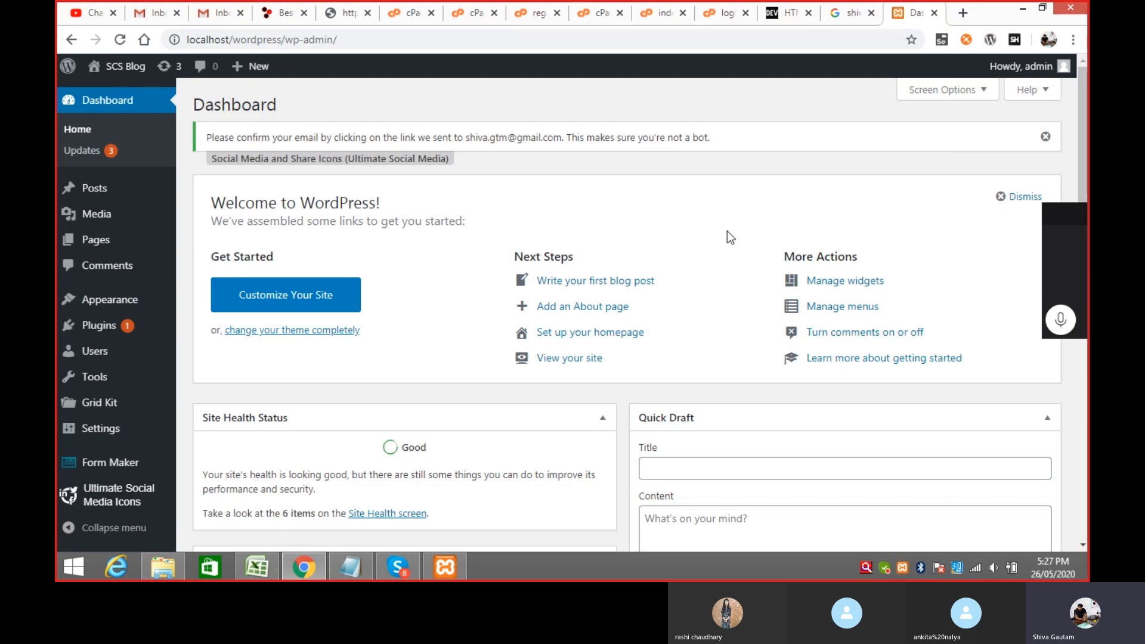
scroll(728, 231, down, 1)
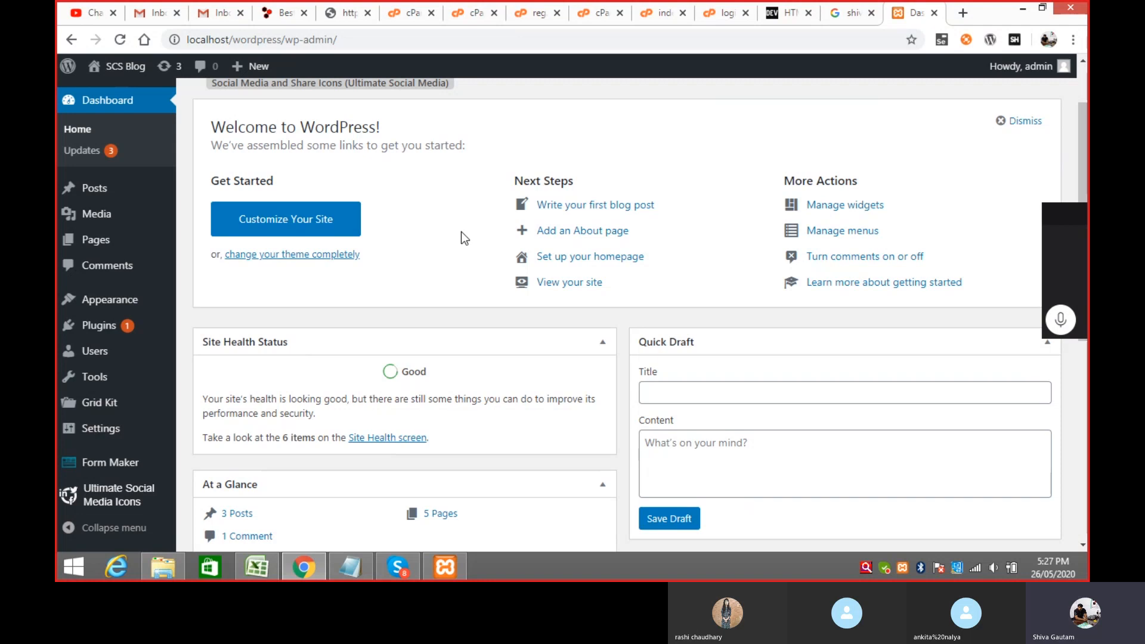
scroll(207, 367, down, 3)
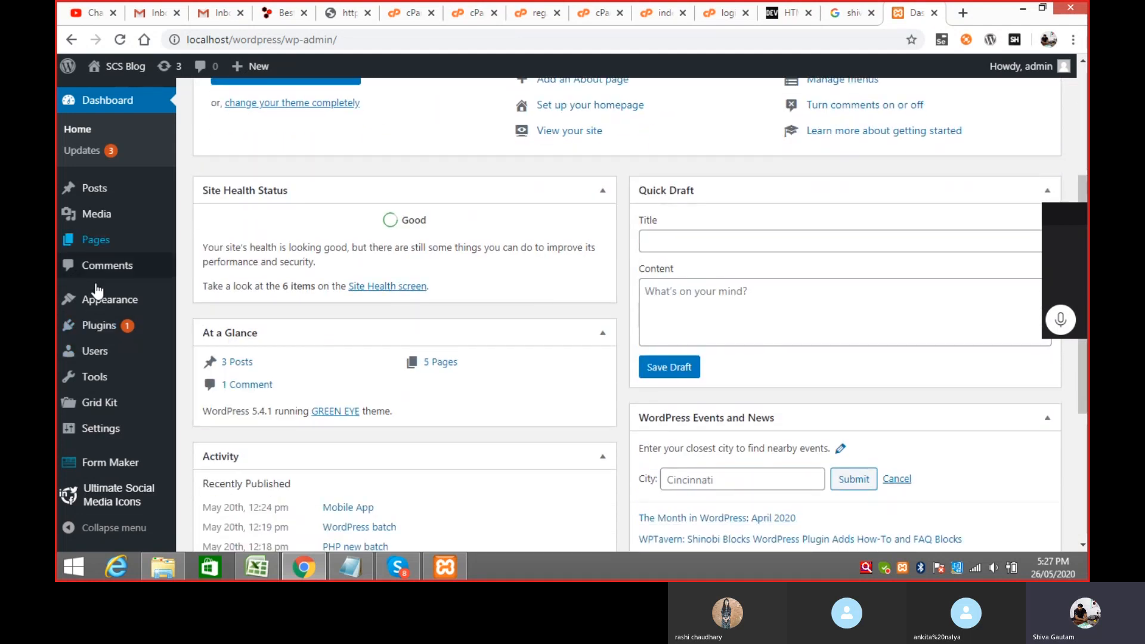
Step: Go to Users > All Users to see the user list
mouse_move(96, 360)
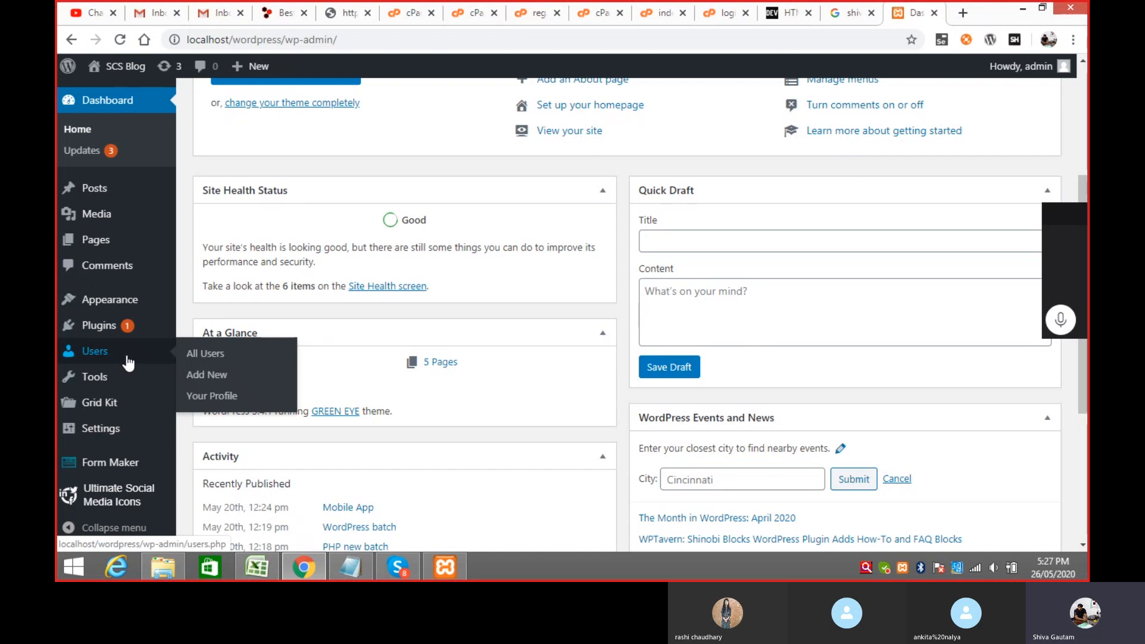
click(215, 356)
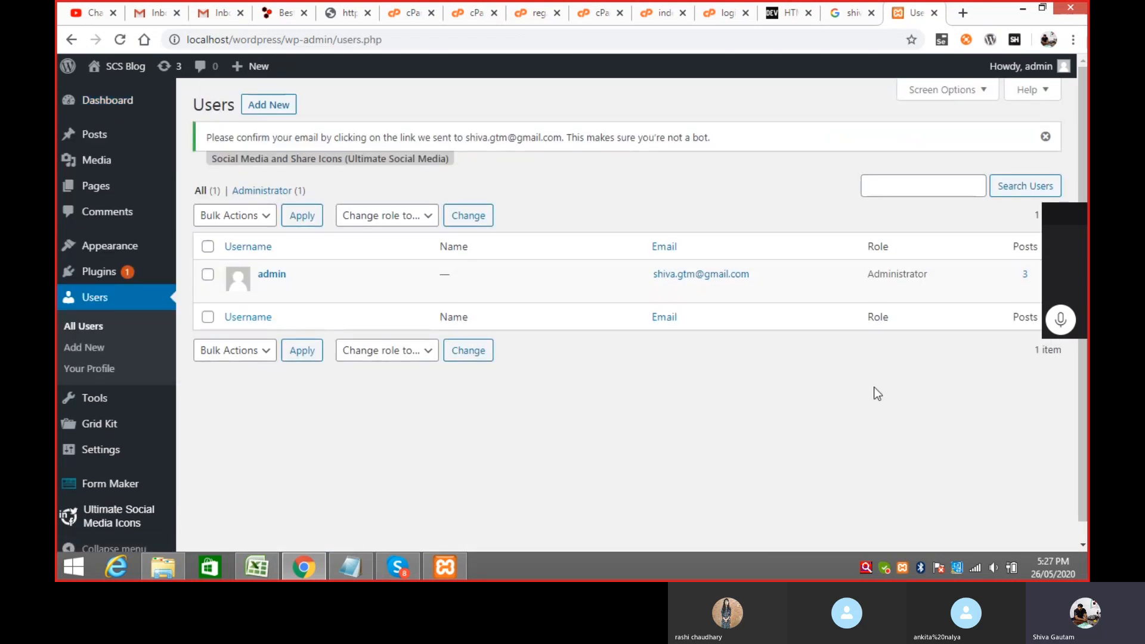
key(ctrl+minus)
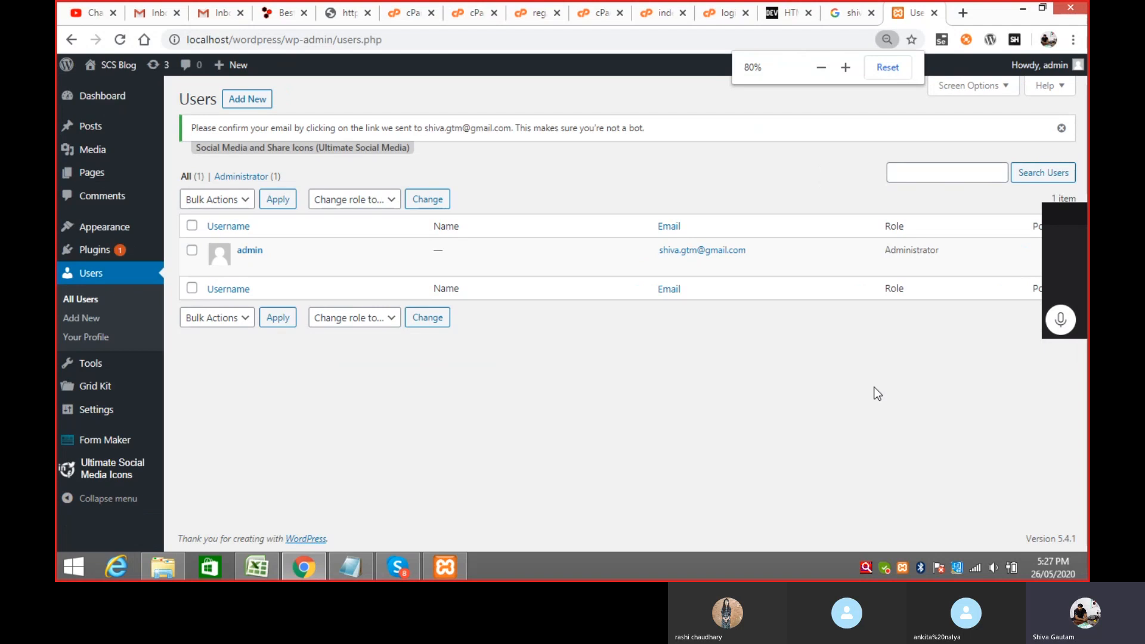
key(ctrl+plus)
mouse_move(286, 263)
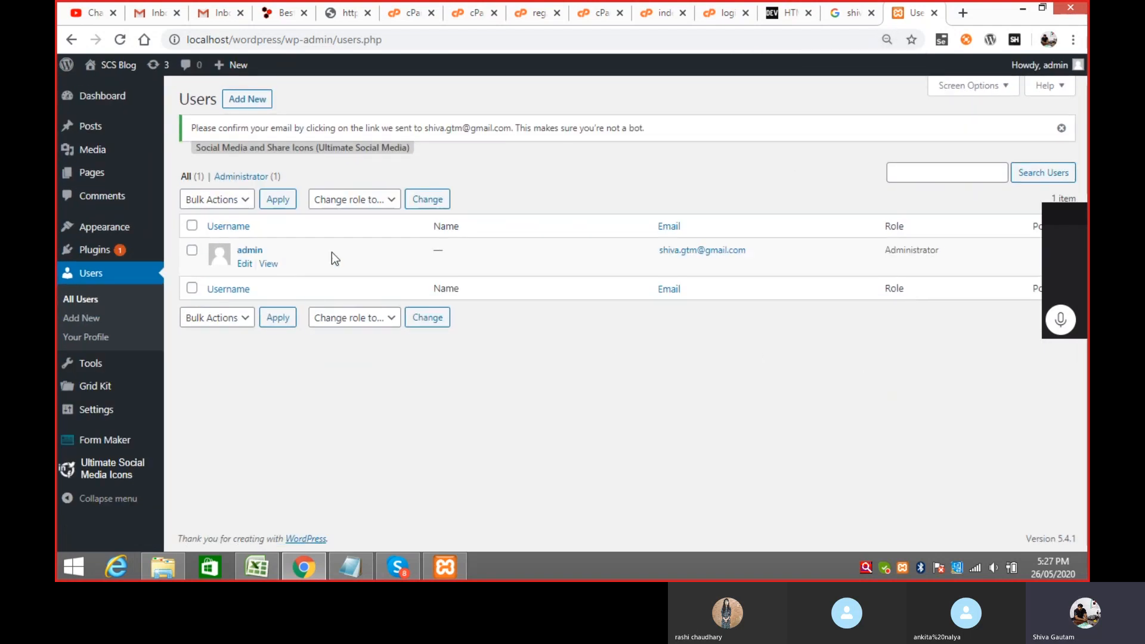
drag(1071, 217, 1055, 365)
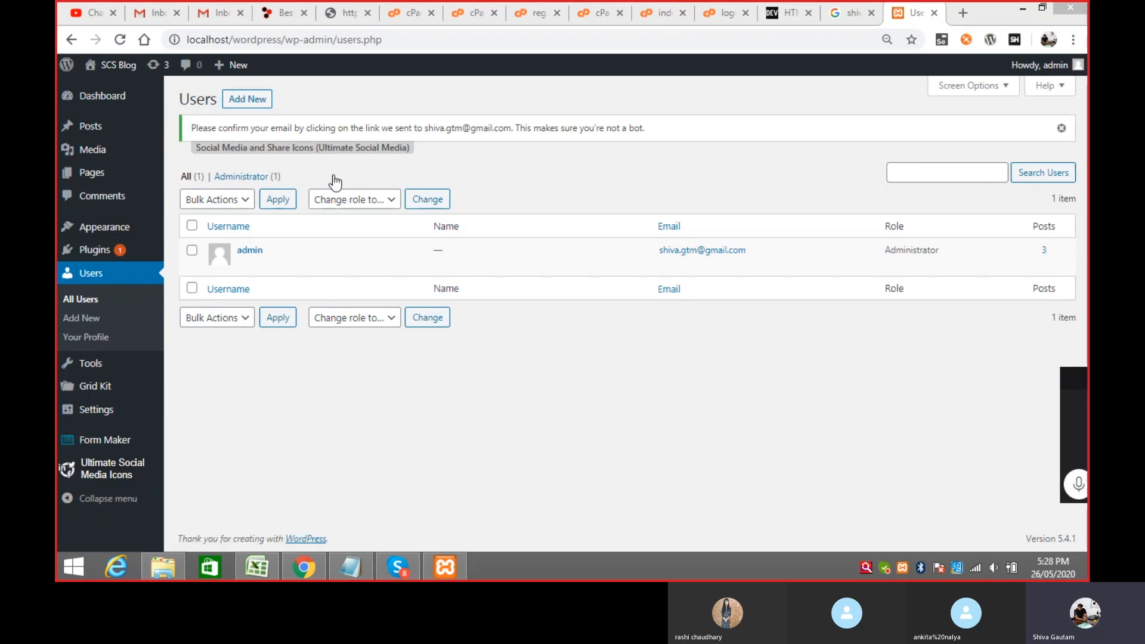
click(247, 102)
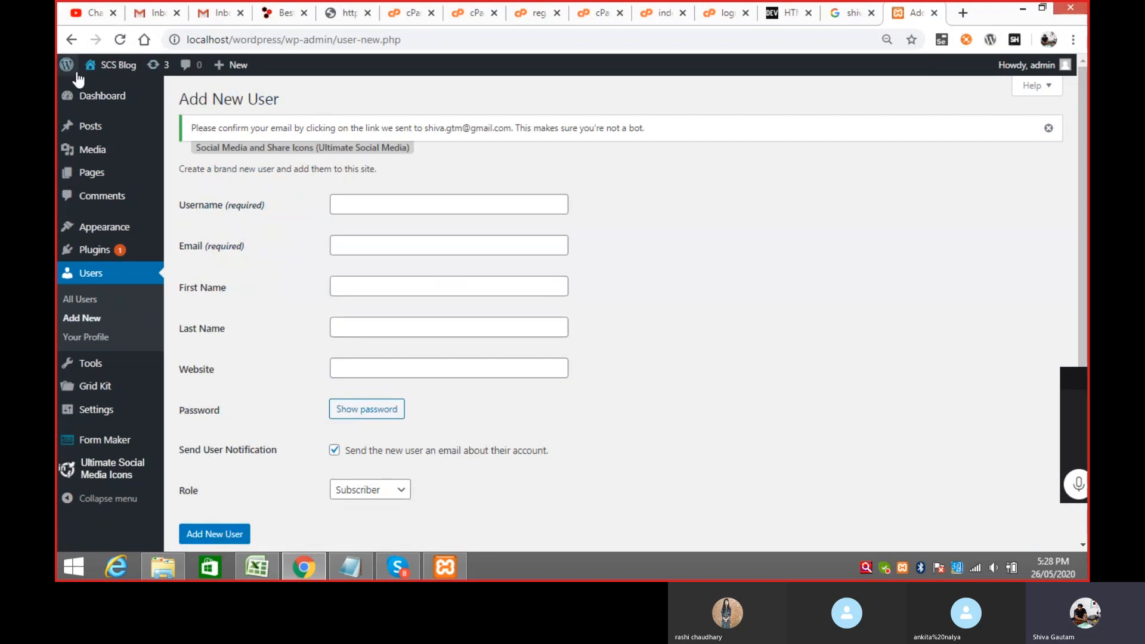
click(71, 39)
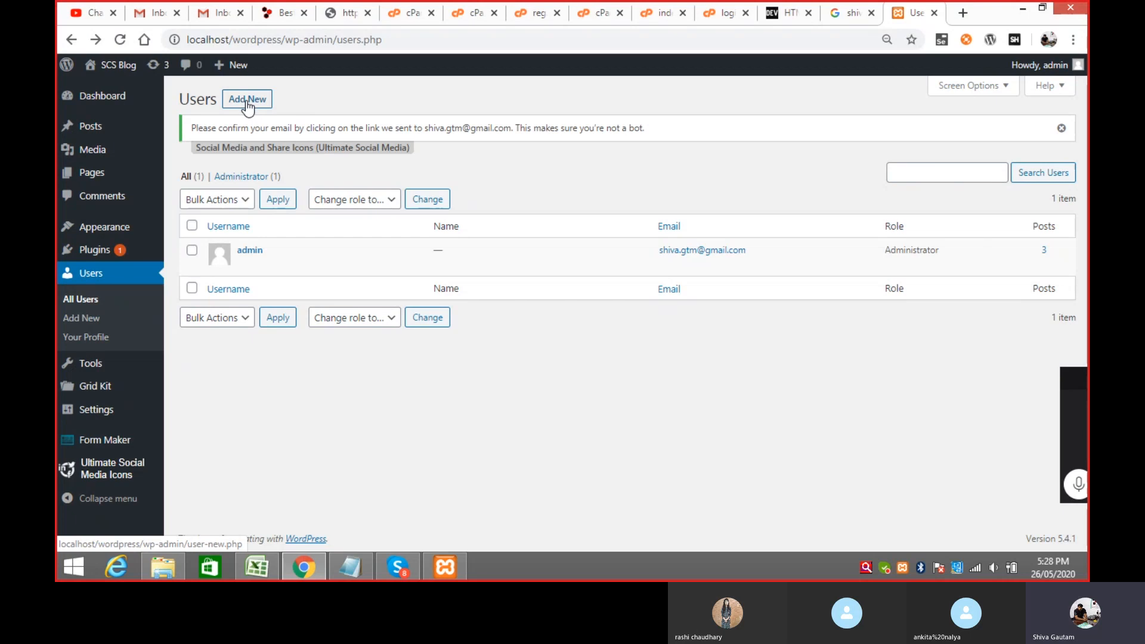
Step: Enter username 'user101', a saved email, and the user's first and last name
click(247, 101)
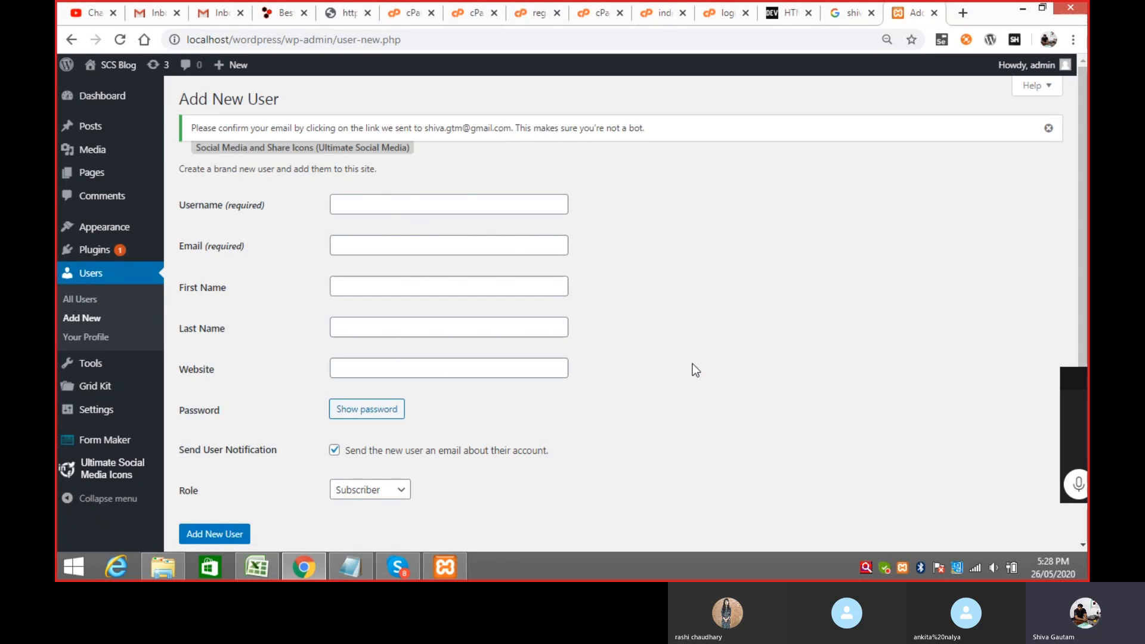
click(403, 202)
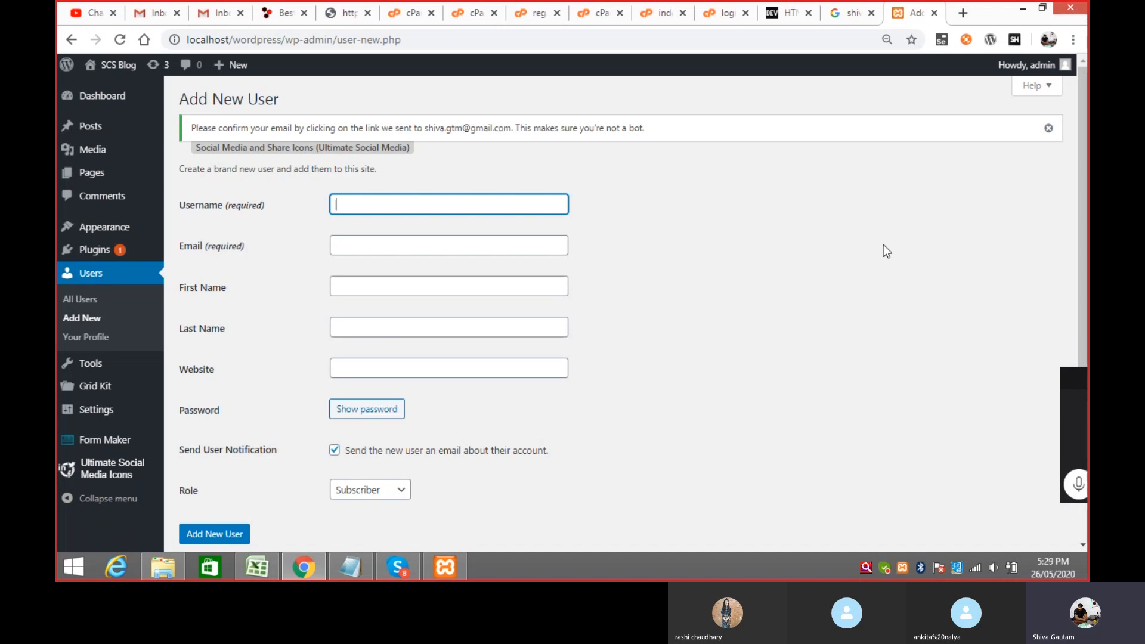
text(user)
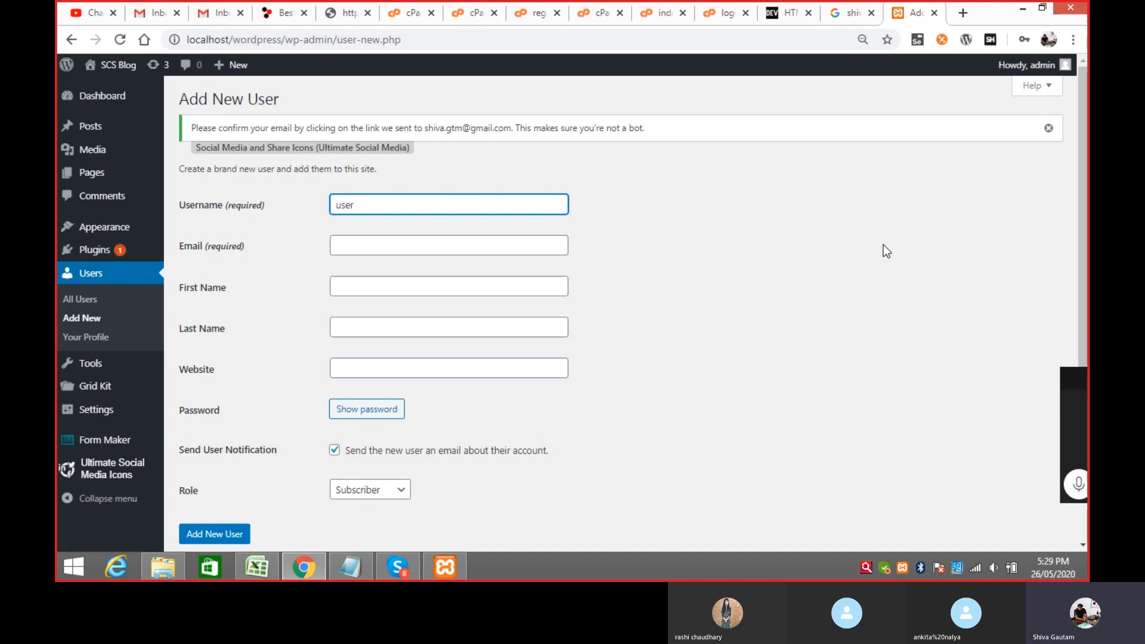
text(101)
click(427, 245)
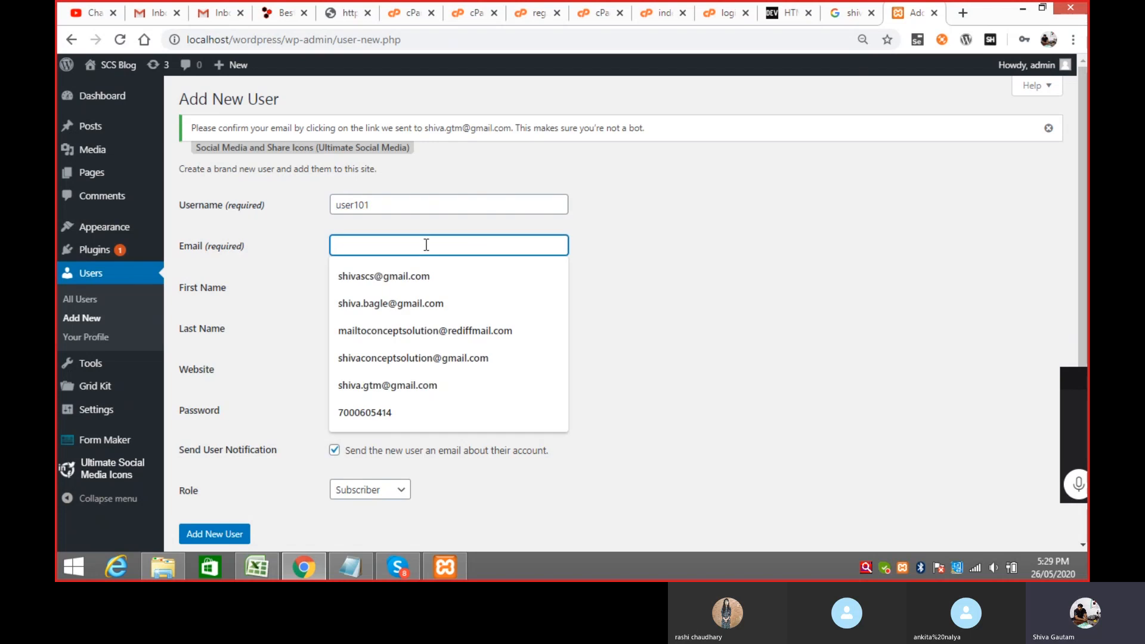
click(415, 275)
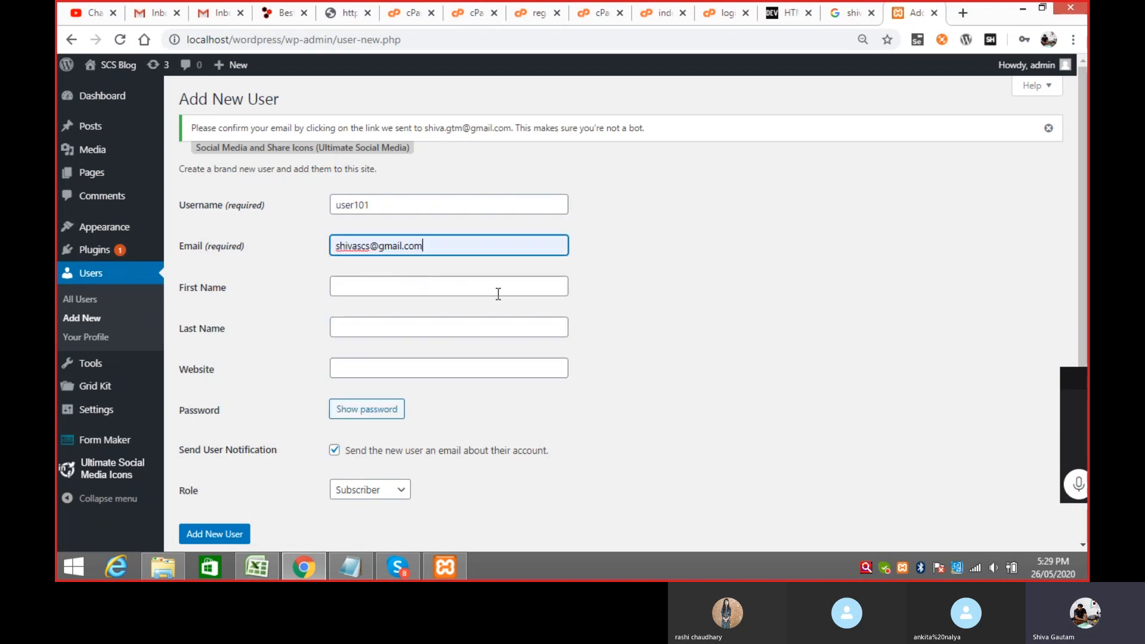
click(444, 285)
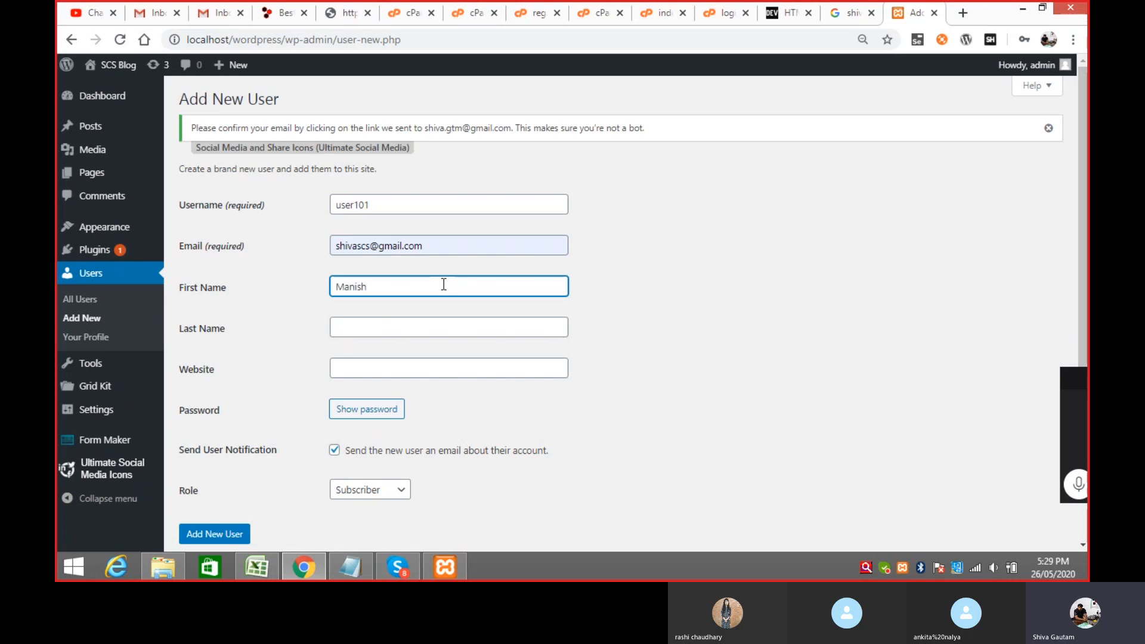
click(413, 327)
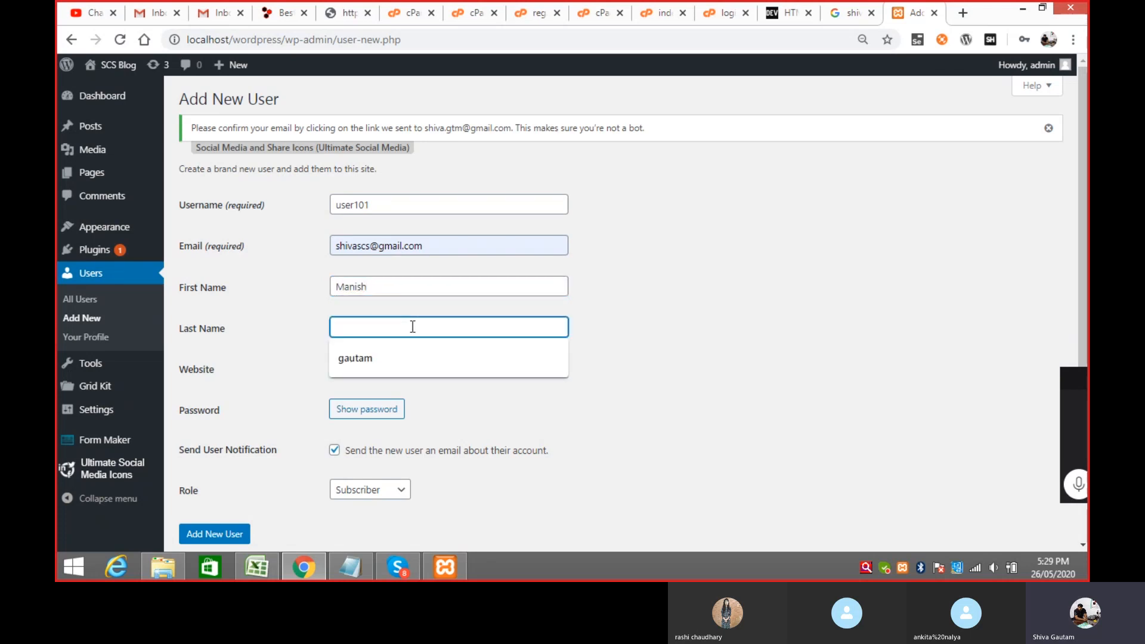
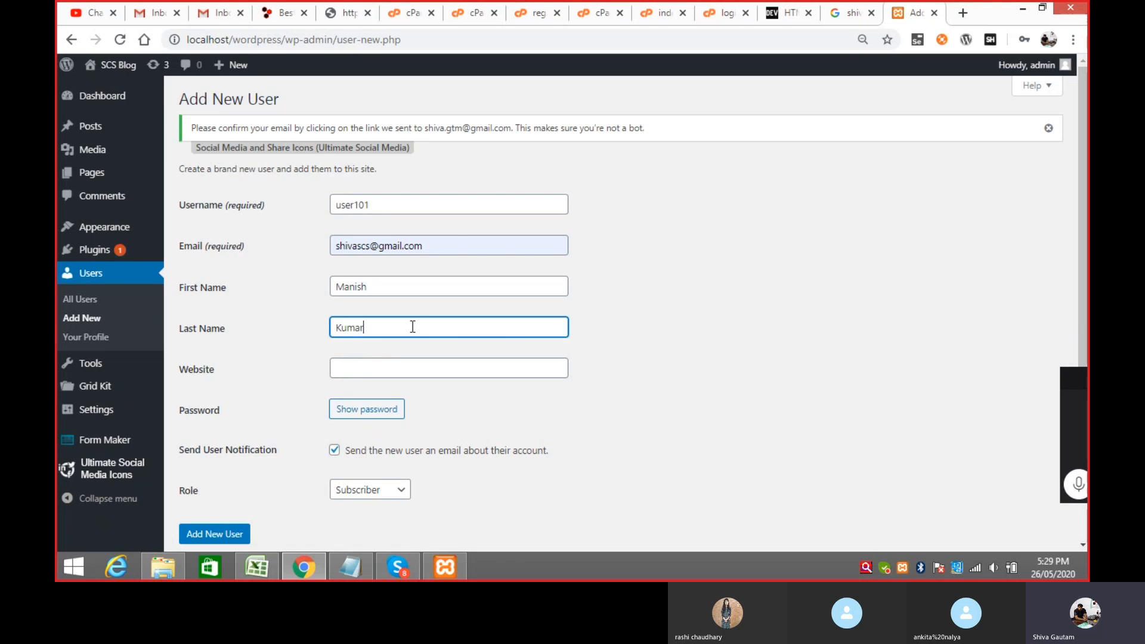
click(415, 368)
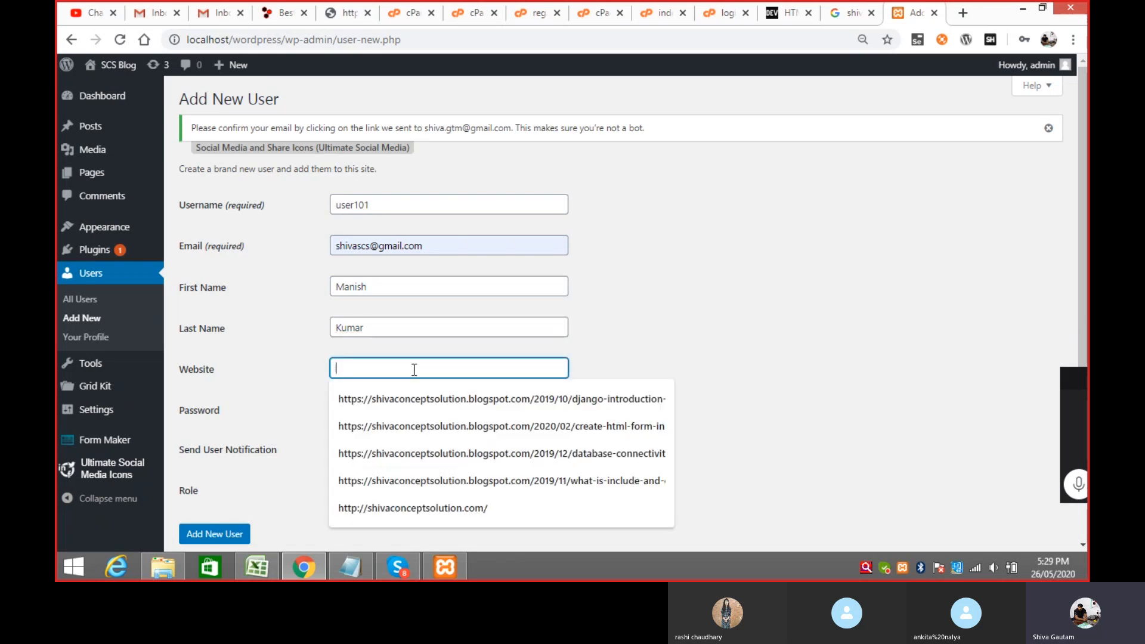
click(704, 339)
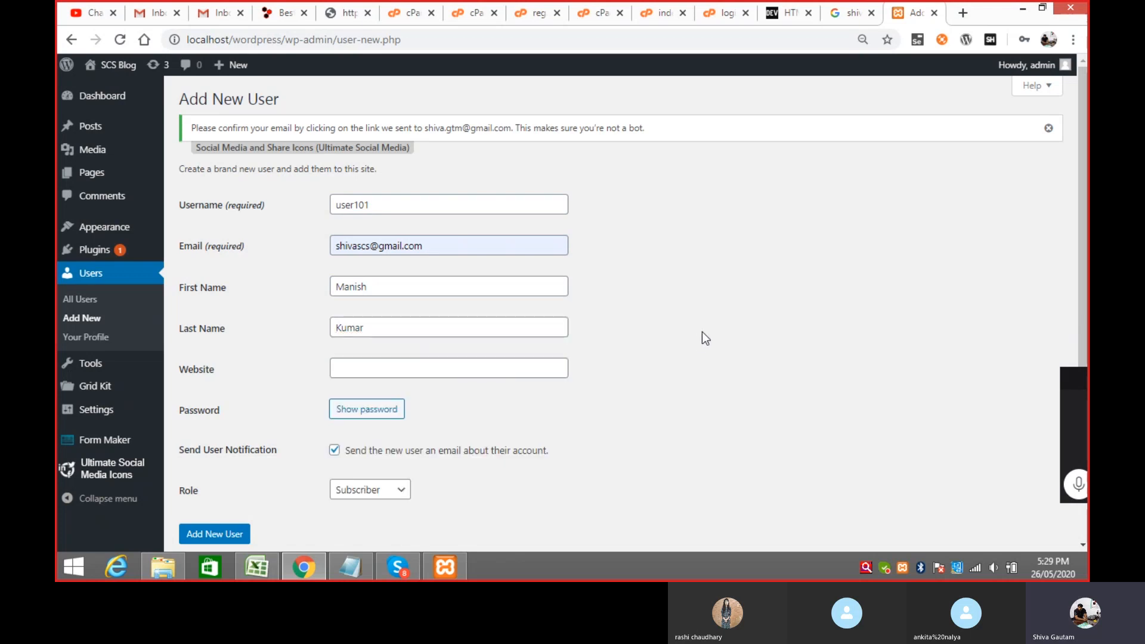
Step: Replace the generated password with a short weak one and confirm its use, leaving the role unchanged
click(388, 417)
drag(488, 405, 322, 409)
text(12345)
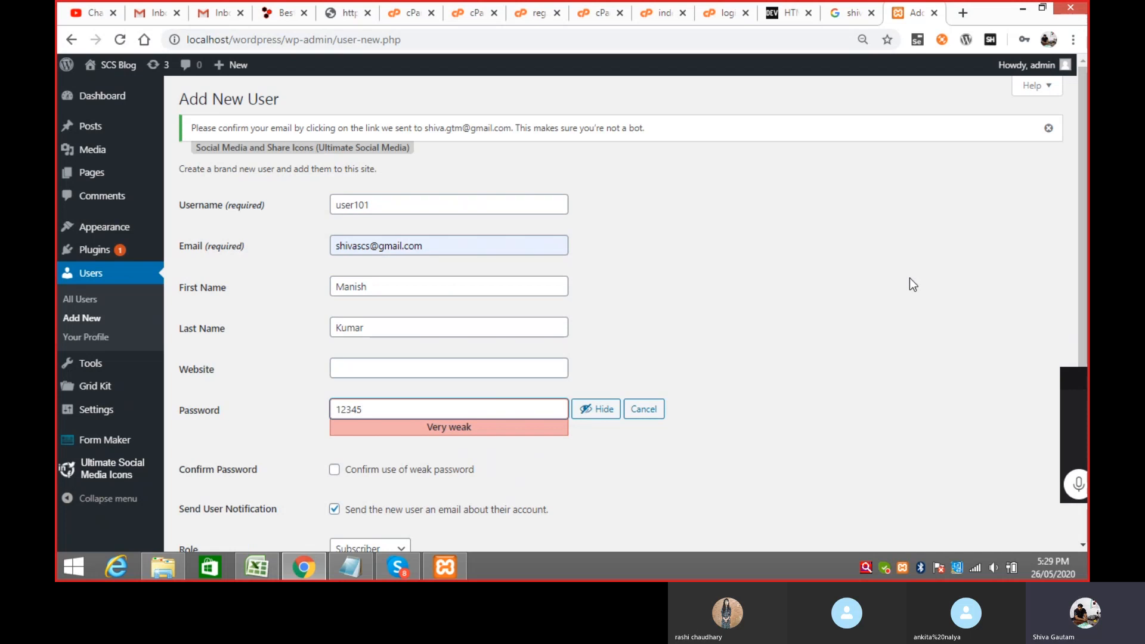
click(334, 470)
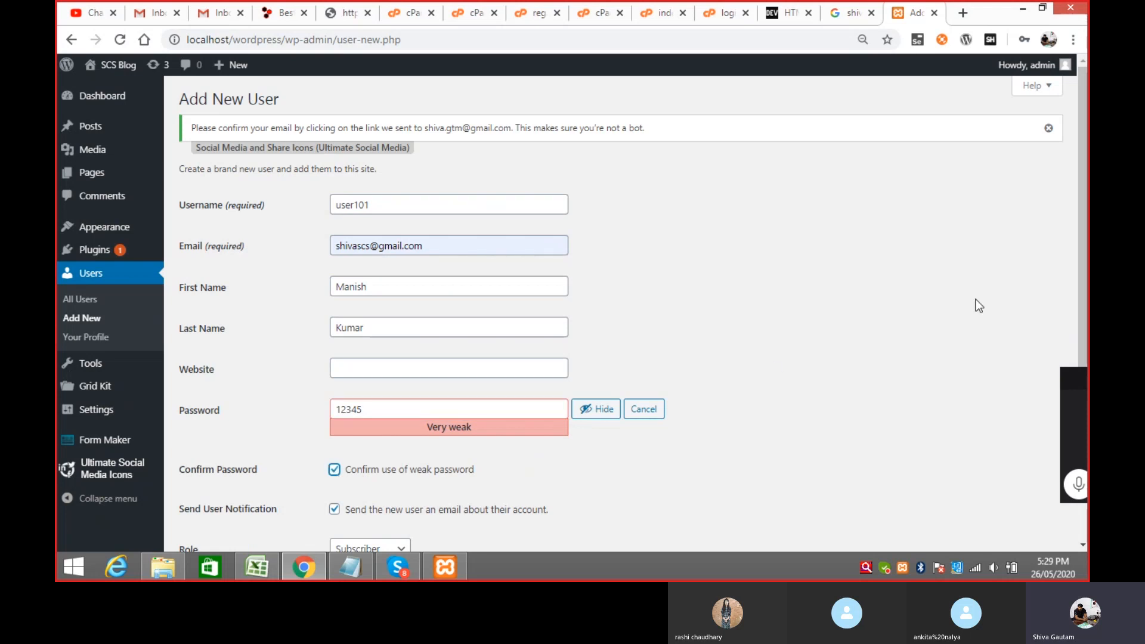
scroll(1080, 259, down, 2)
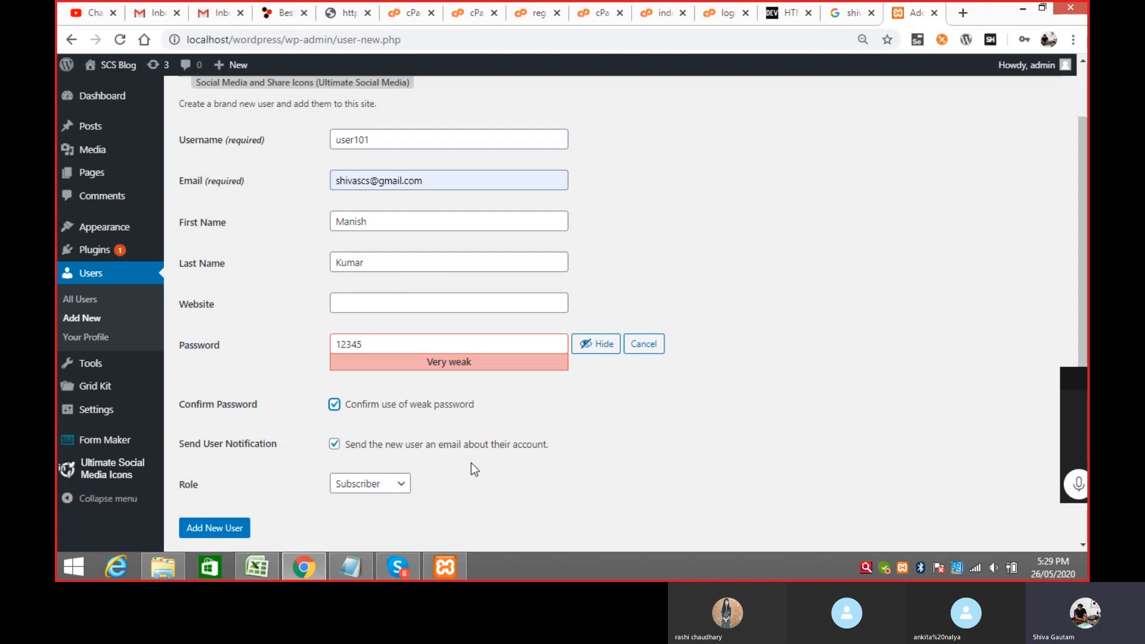
click(391, 492)
click(610, 469)
Step: Review the Subscriber, Author and Editor notes in Notepad, then open the new user's Role dropdown
click(367, 567)
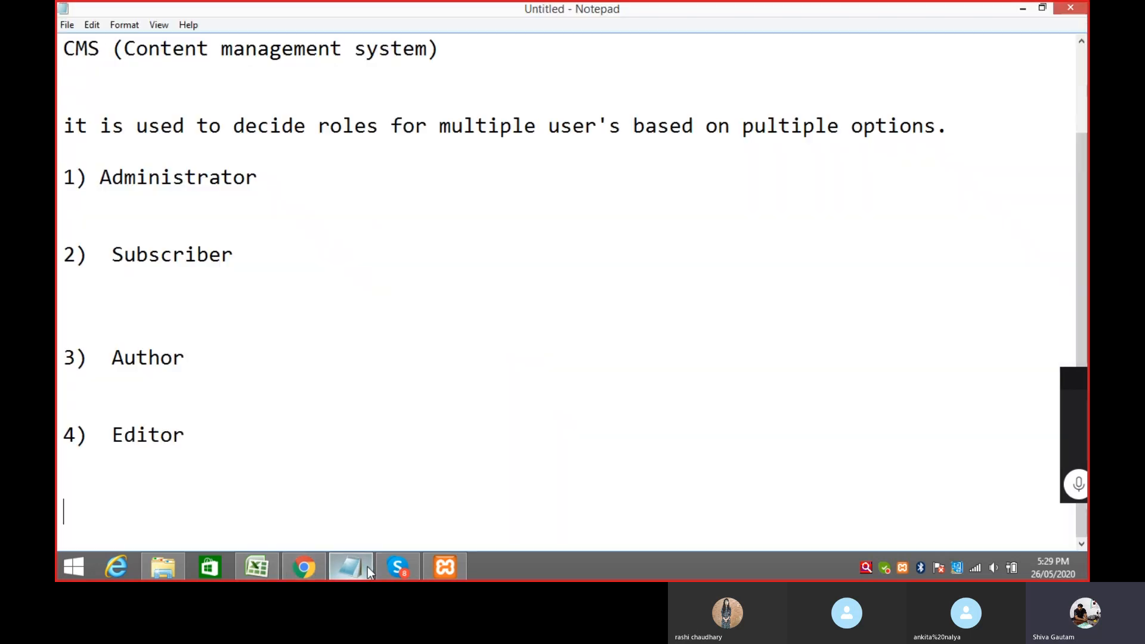
double_click(113, 256)
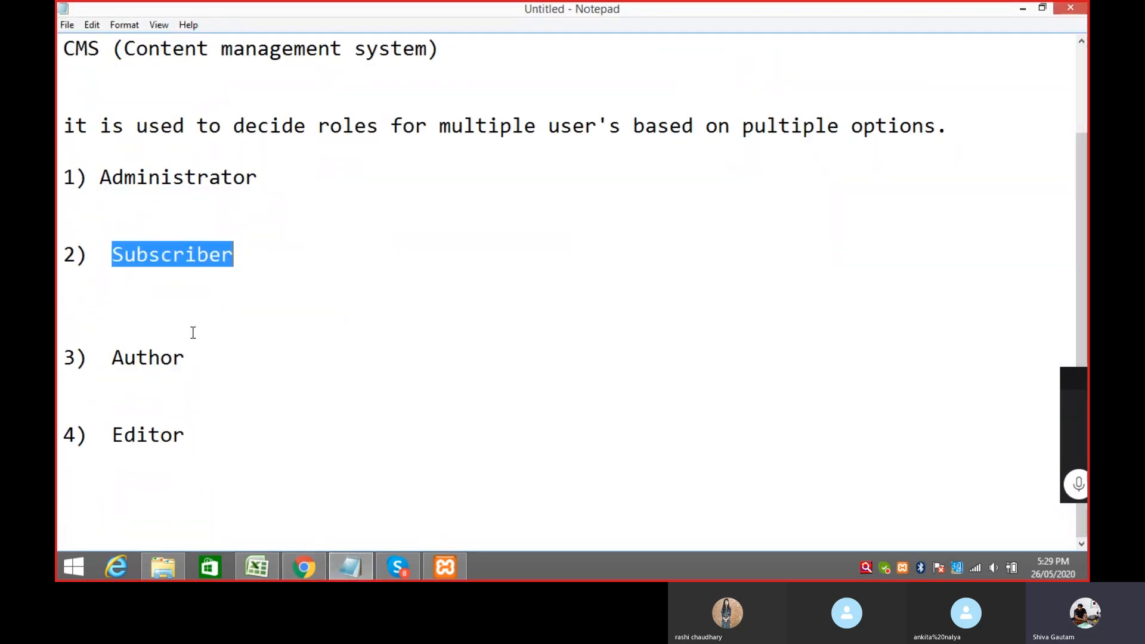
double_click(114, 358)
double_click(115, 434)
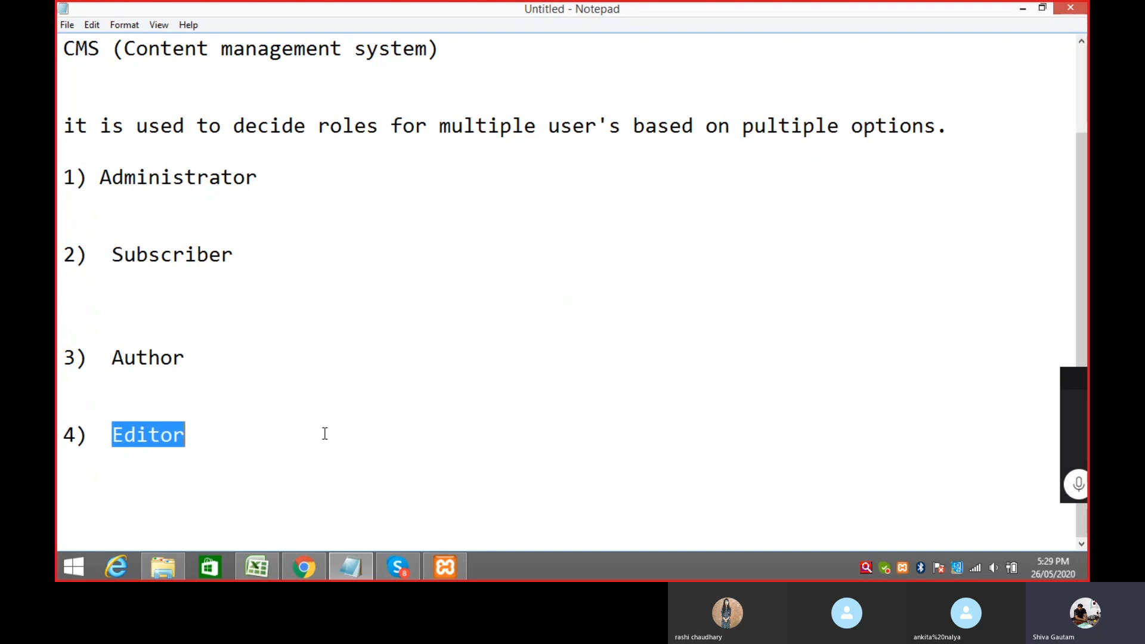
key(alt+Tab)
click(396, 484)
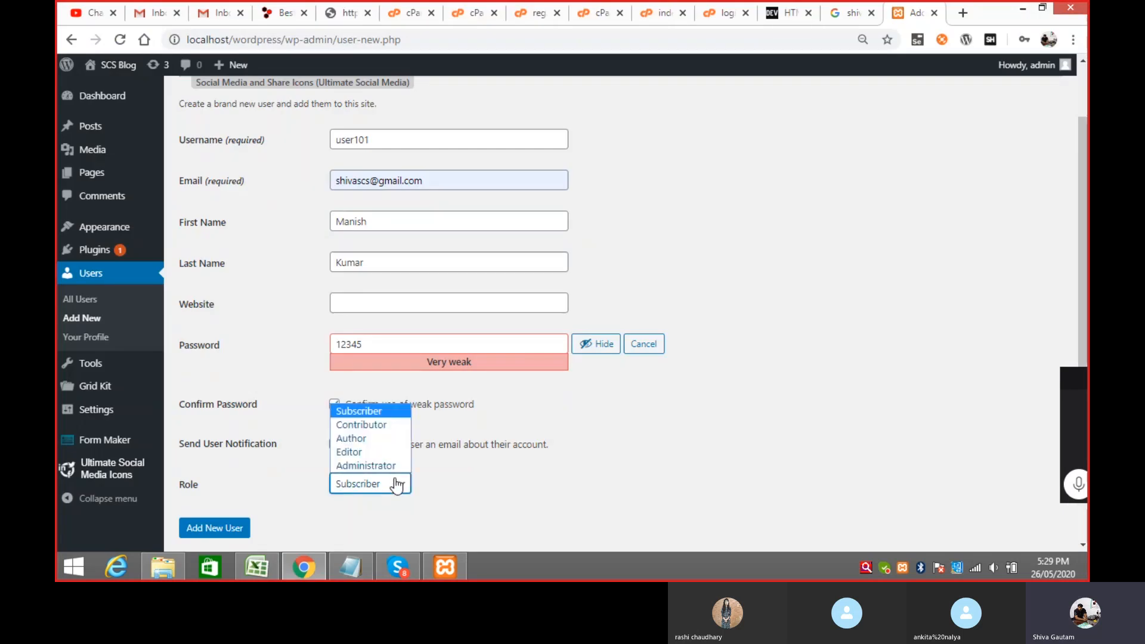
Step: Set user101's role to Editor and create the account
click(360, 453)
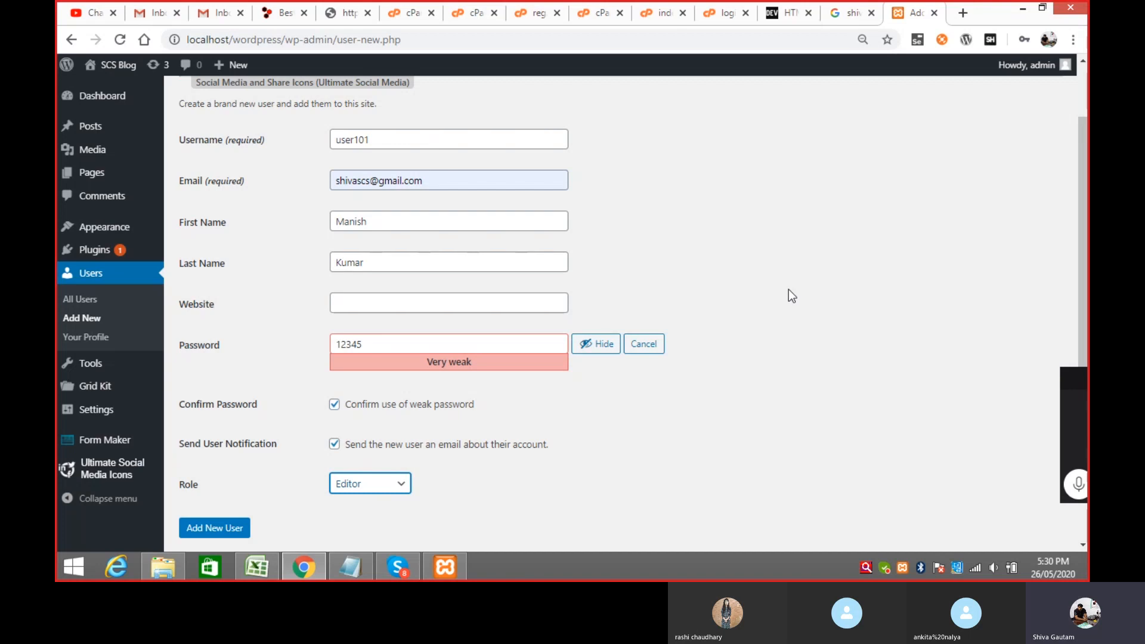
click(210, 528)
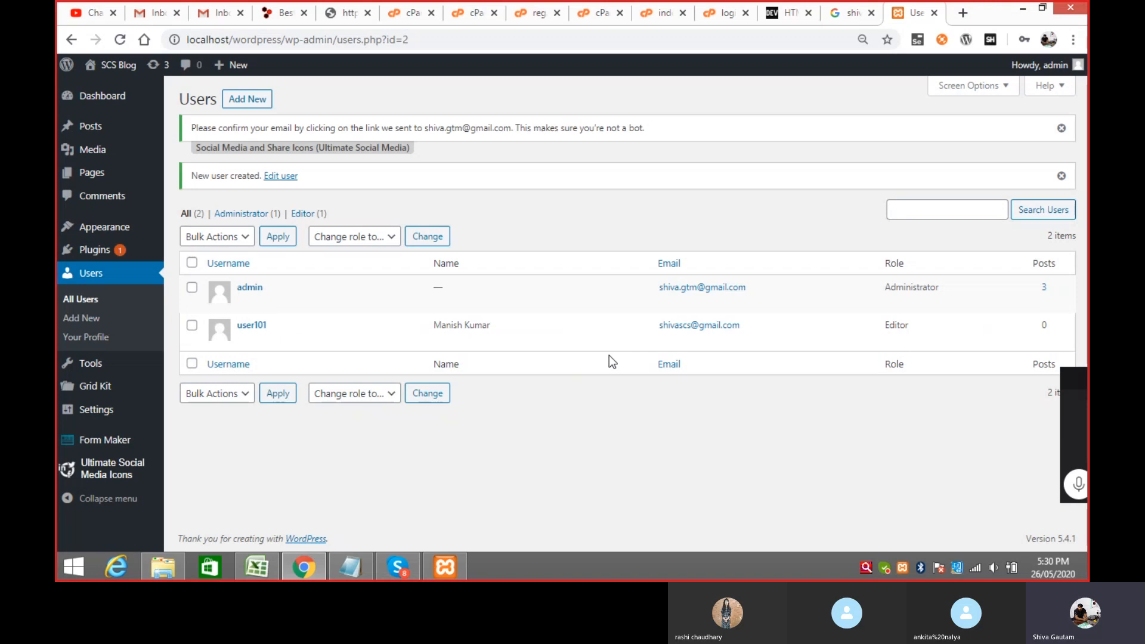
Step: Log out of admin and log in as user101 with the account's password
mouse_move(1048, 76)
mouse_move(263, 342)
mouse_move(1045, 65)
click(1008, 133)
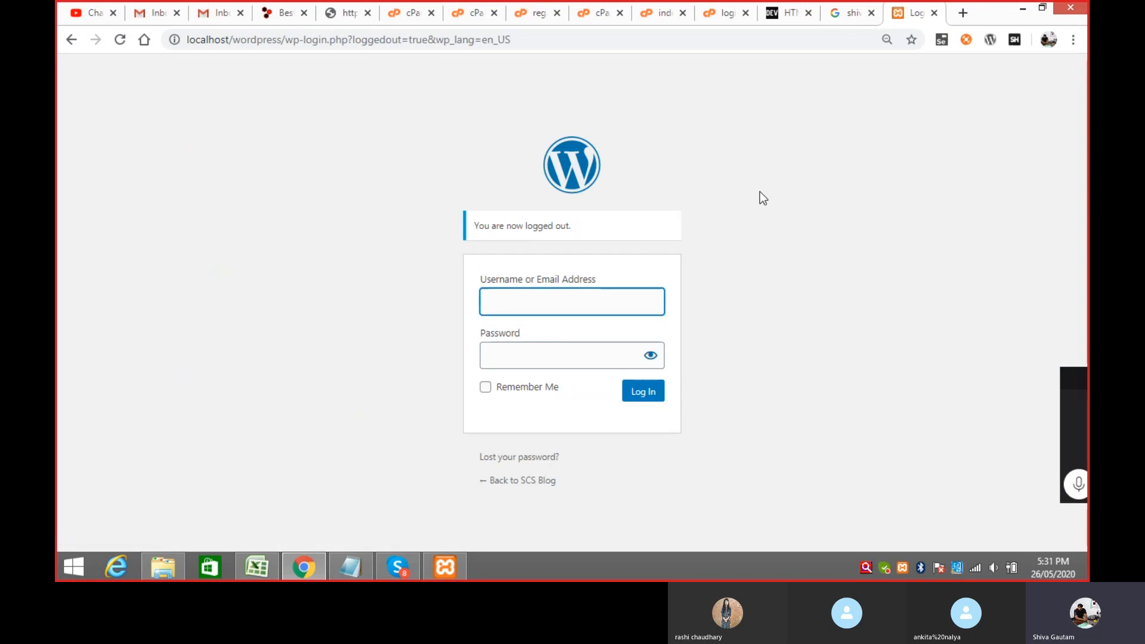
click(518, 303)
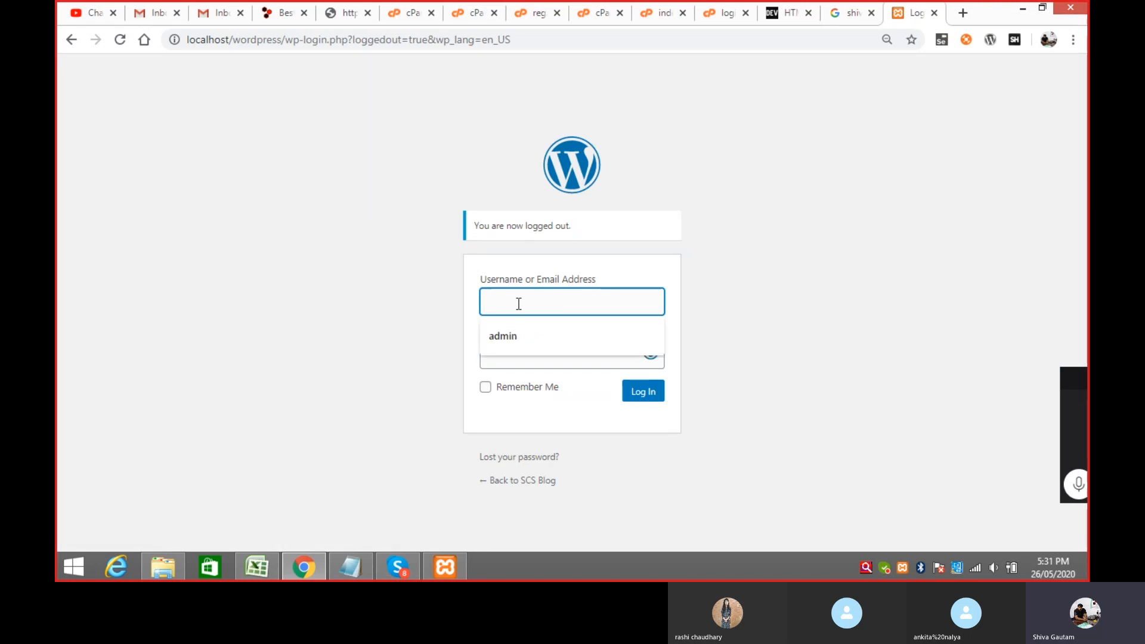
text(user1)
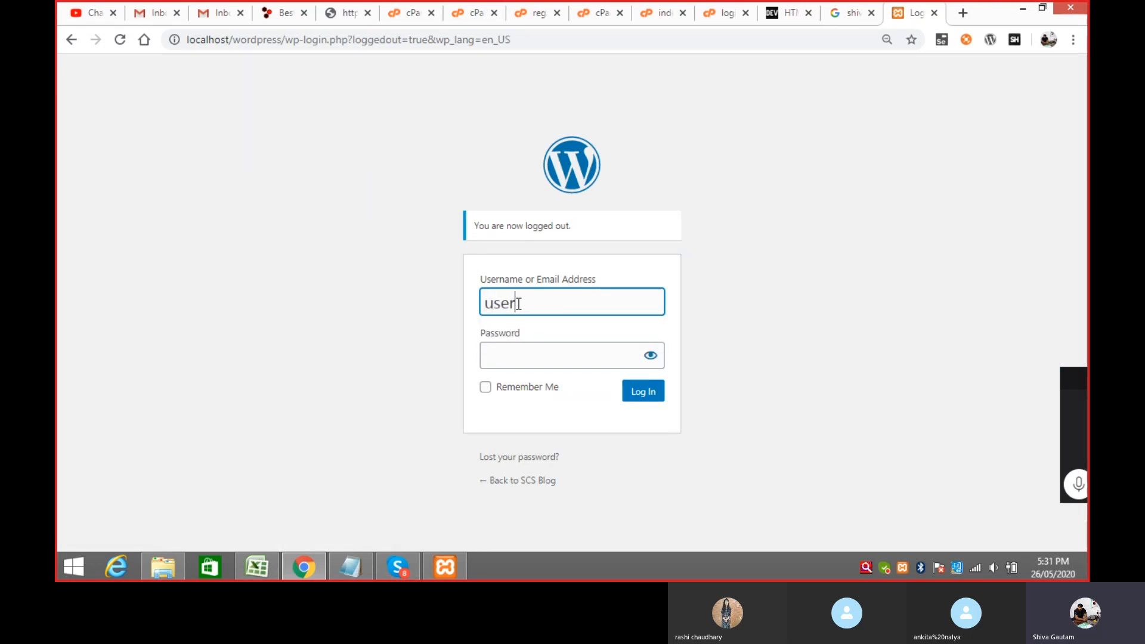
text(01)
click(527, 358)
text(u)
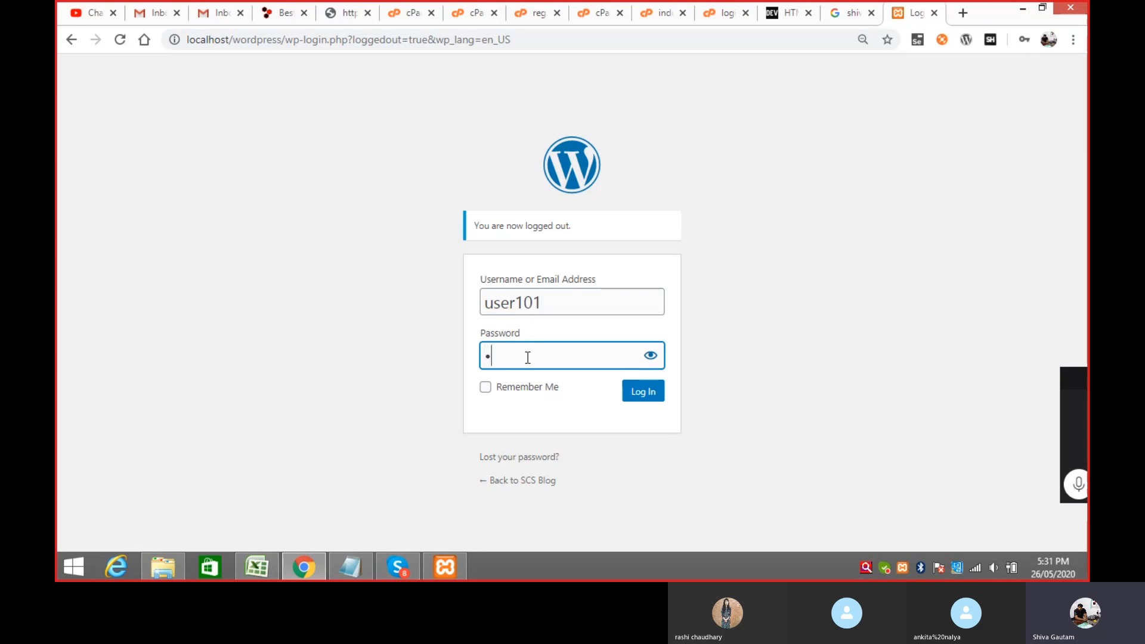
text(ser)
click(652, 399)
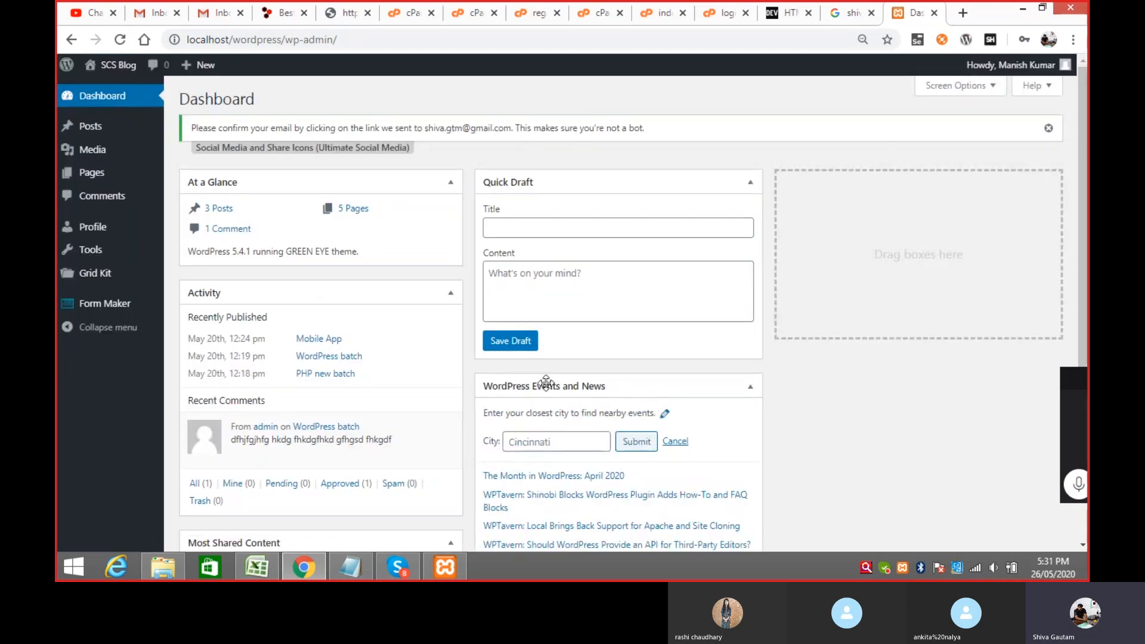
Step: View the All Posts list as user101 and start a new post in the block editor
mouse_move(110, 125)
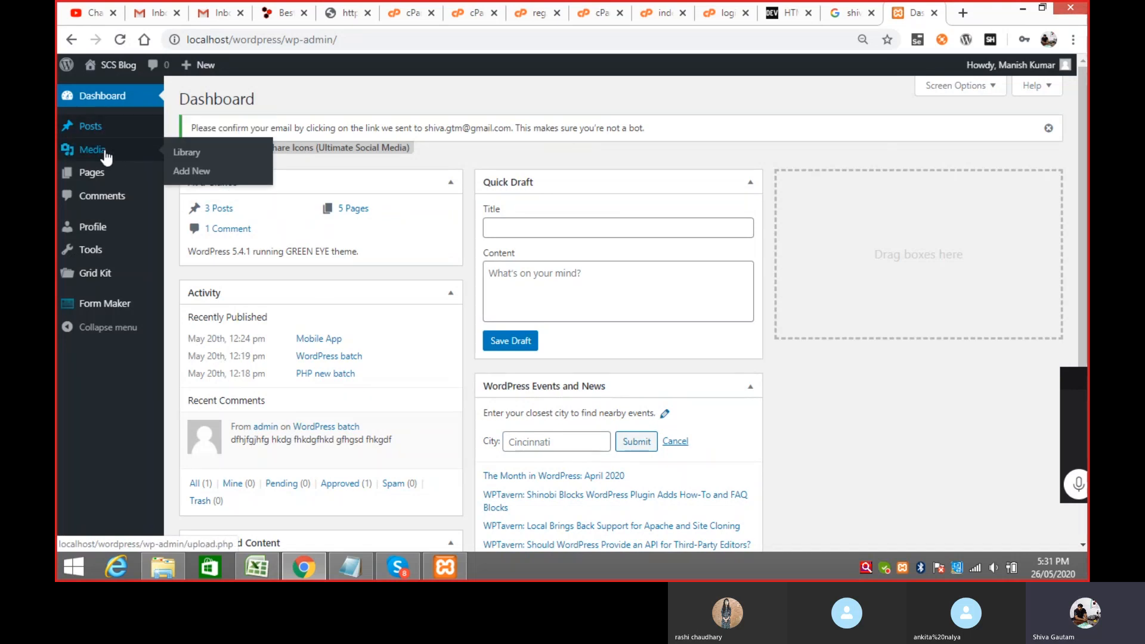
mouse_move(95, 149)
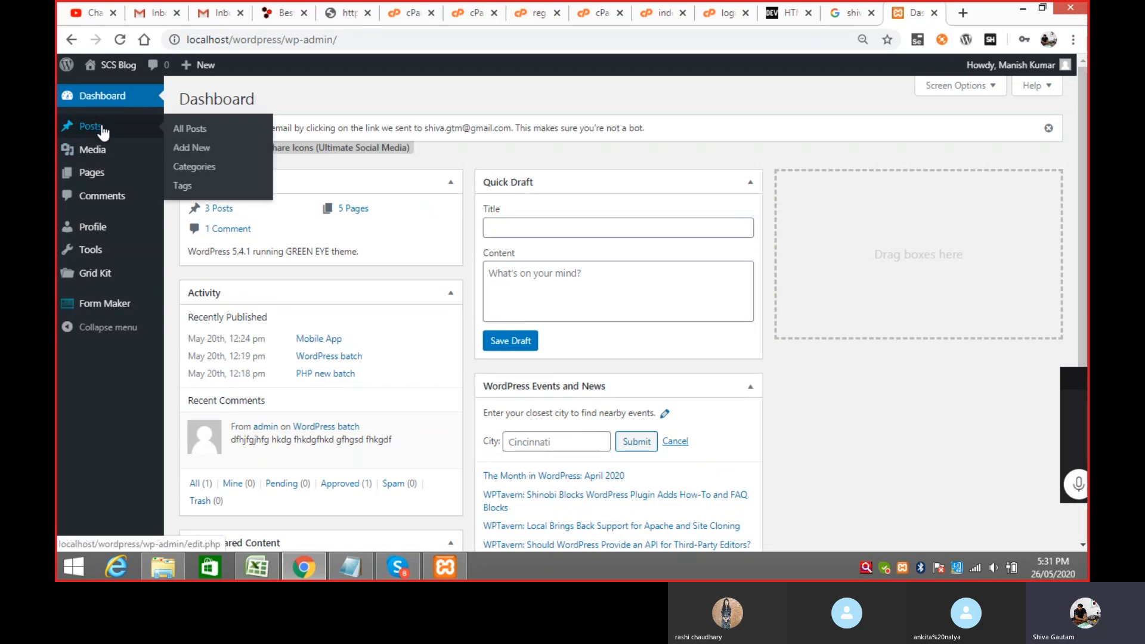
click(185, 131)
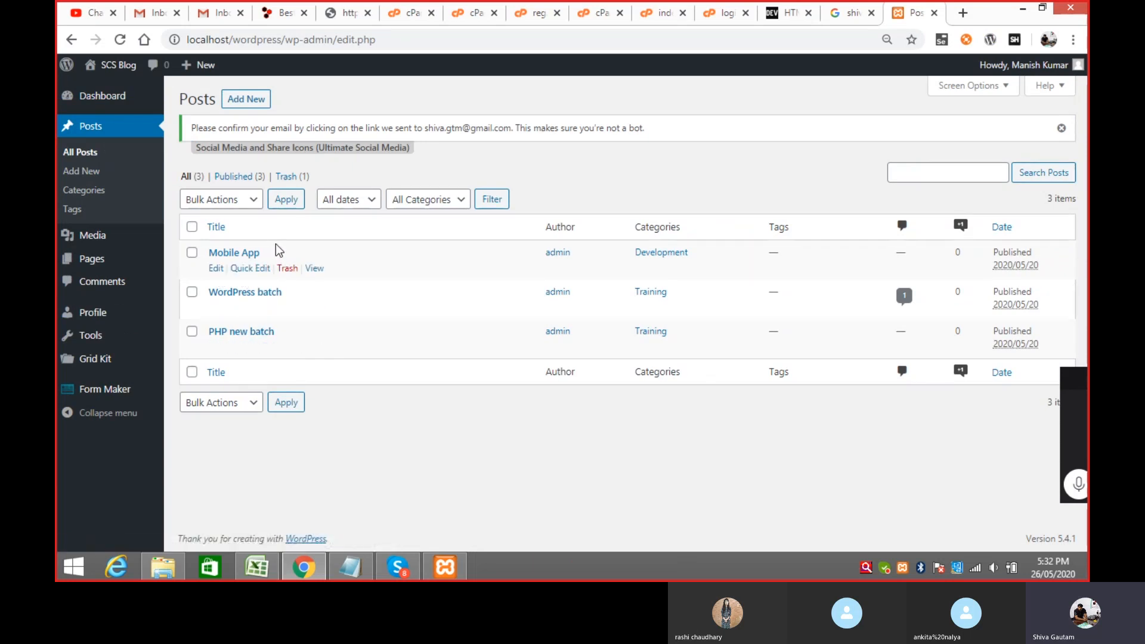
click(249, 100)
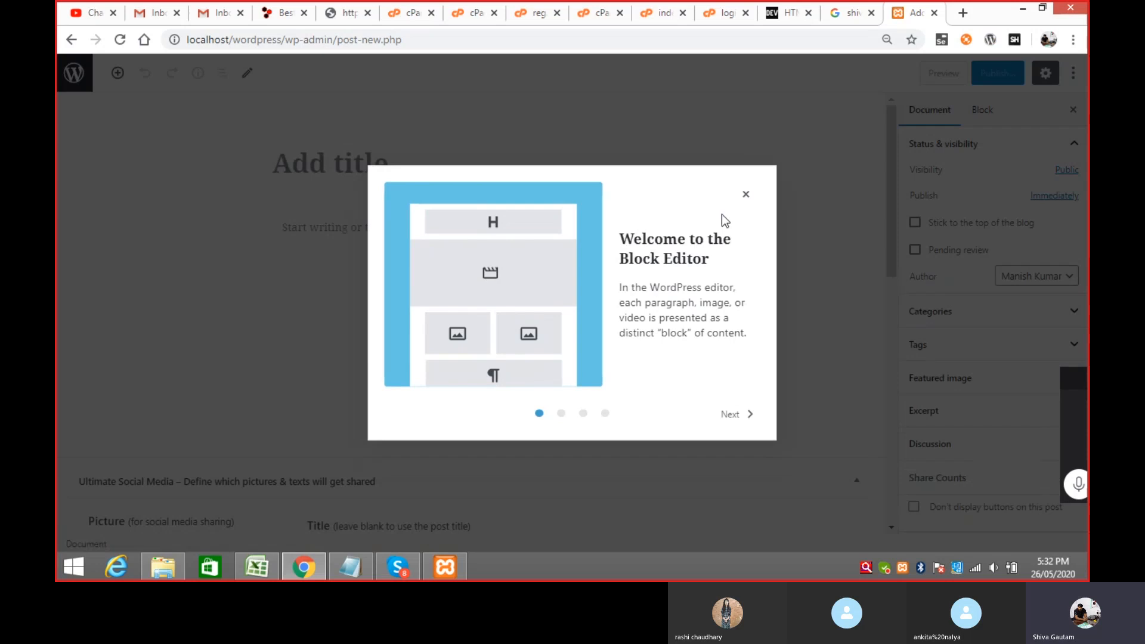
Step: Write a post titled 'About Laravel' with the paragraph 'Laravel is a framework of PHP to crate eate dynamic web application'
click(745, 194)
click(340, 169)
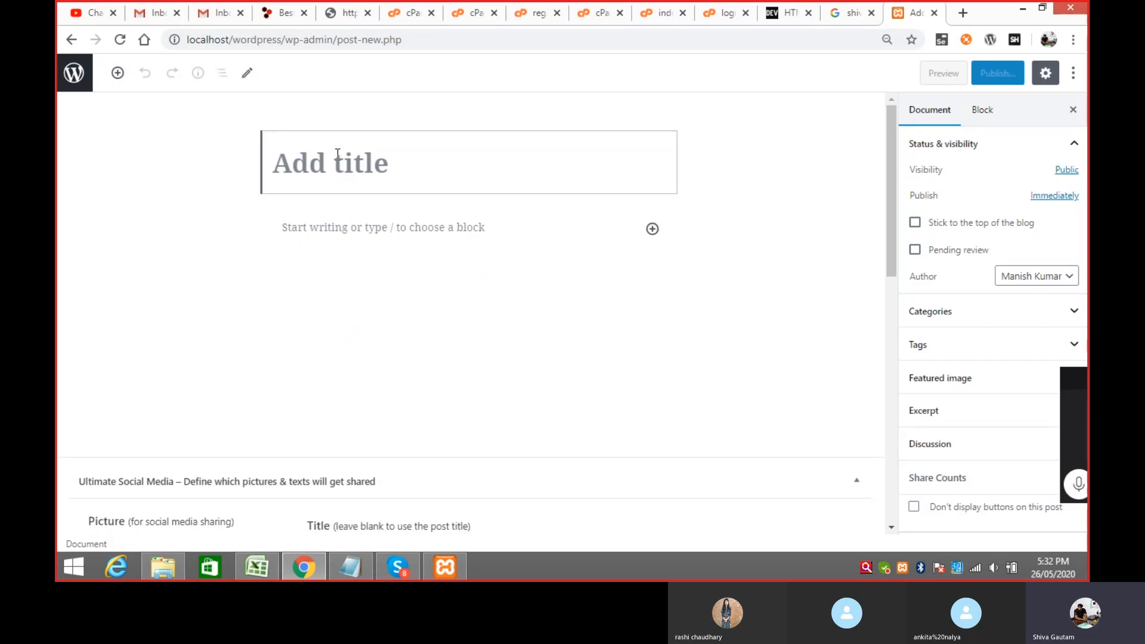
text(Abou)
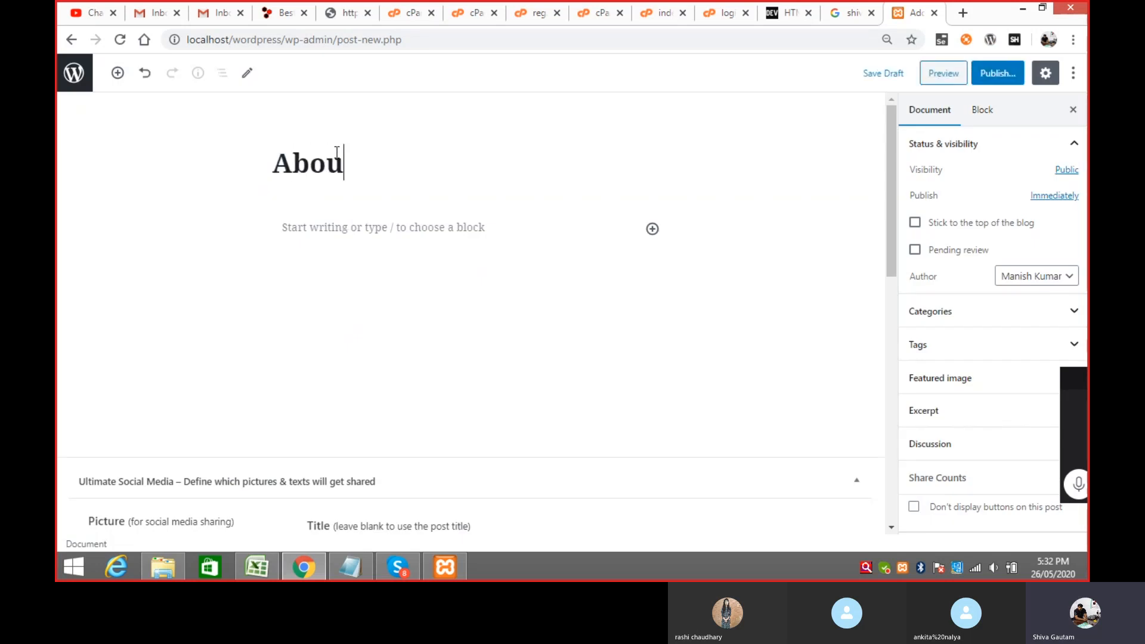
text(t Laravel)
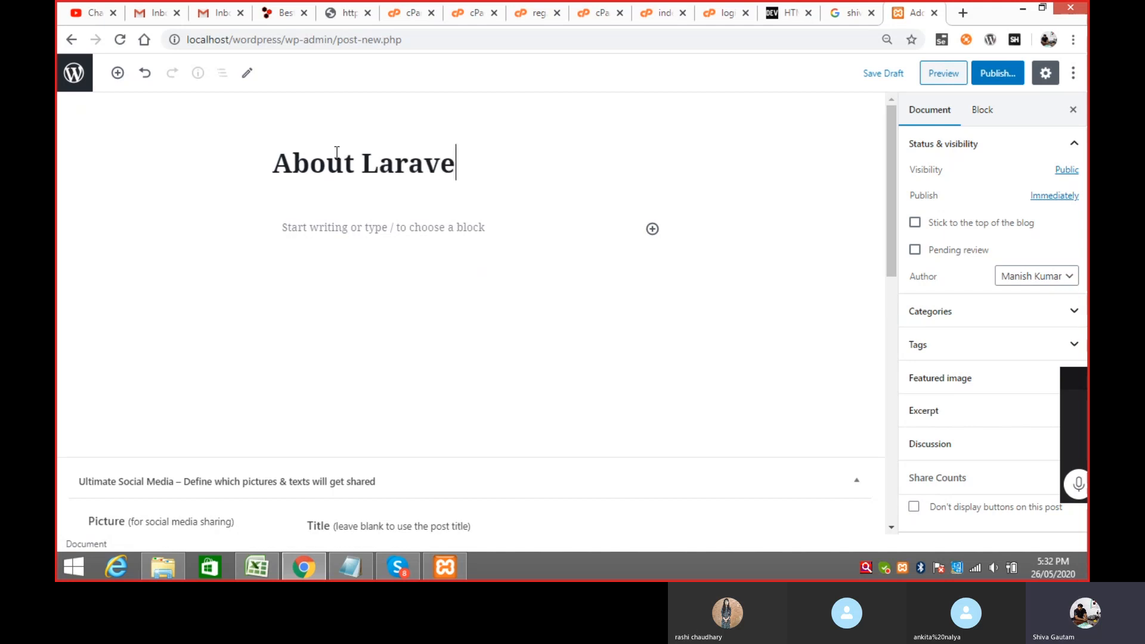
click(318, 229)
text(Laravel is a)
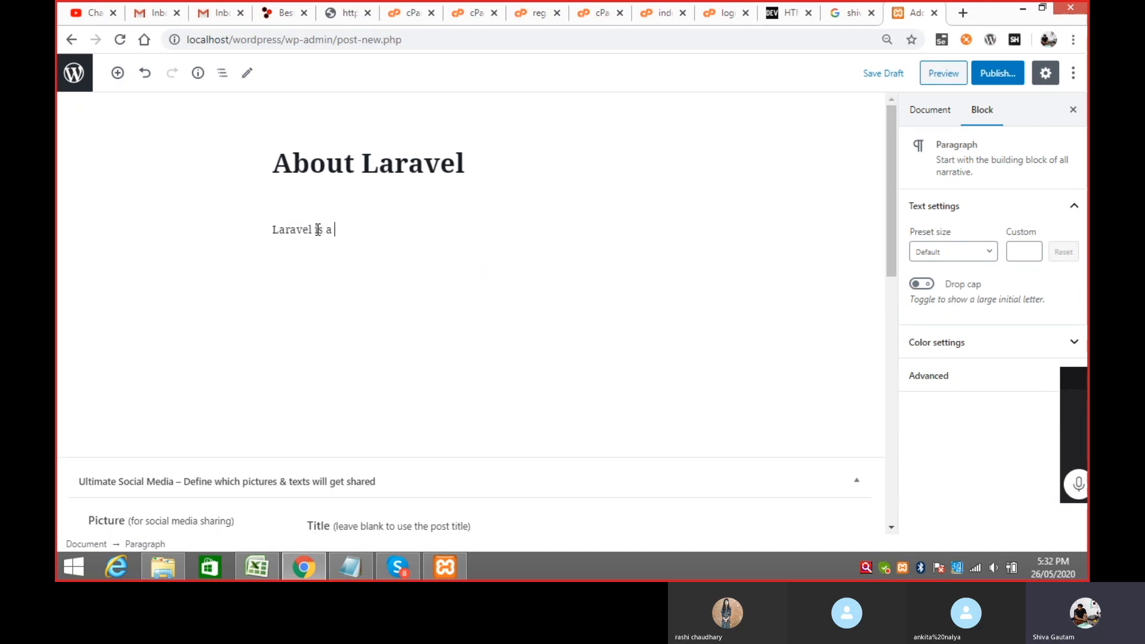
text( framework of PH)
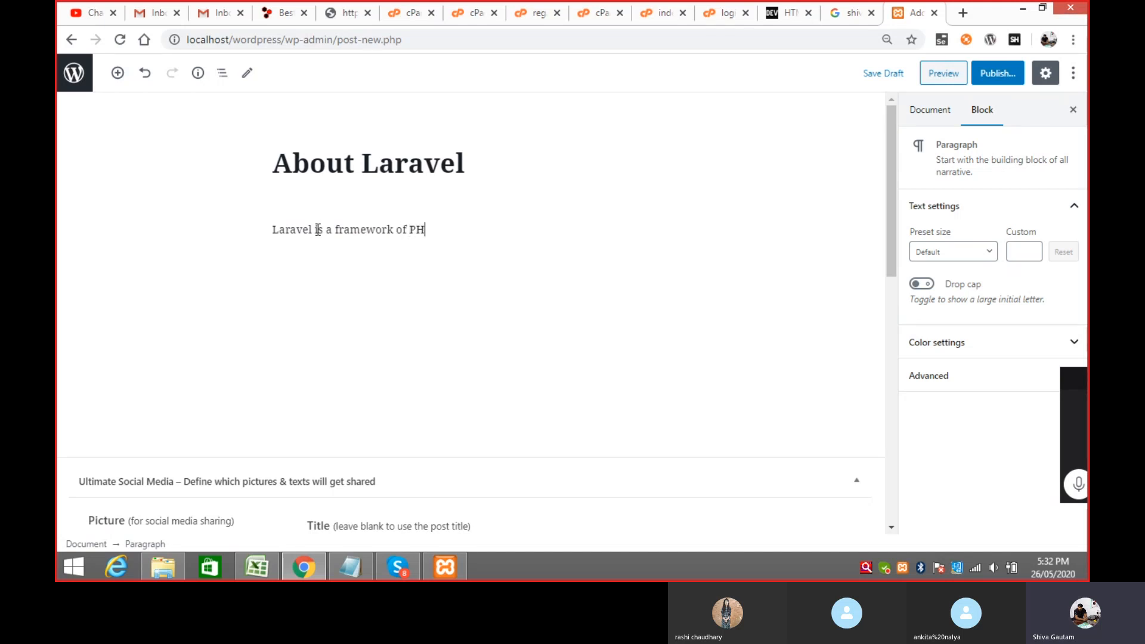
text(P to c)
text(rate )
text(eate )
text(dynamic web)
text( appl)
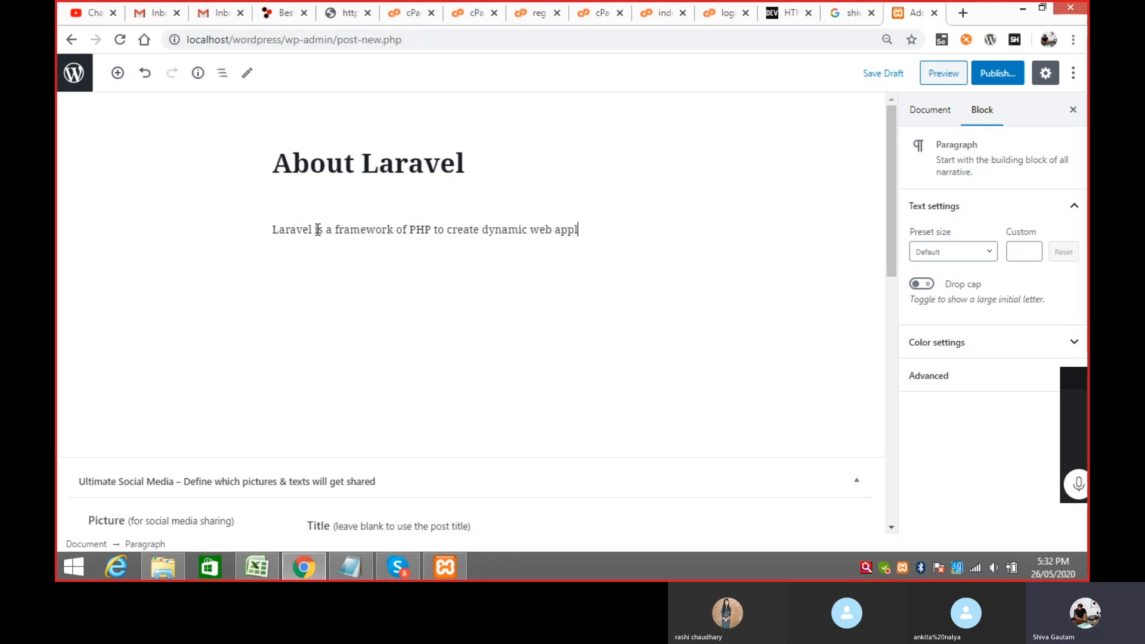
text(ication)
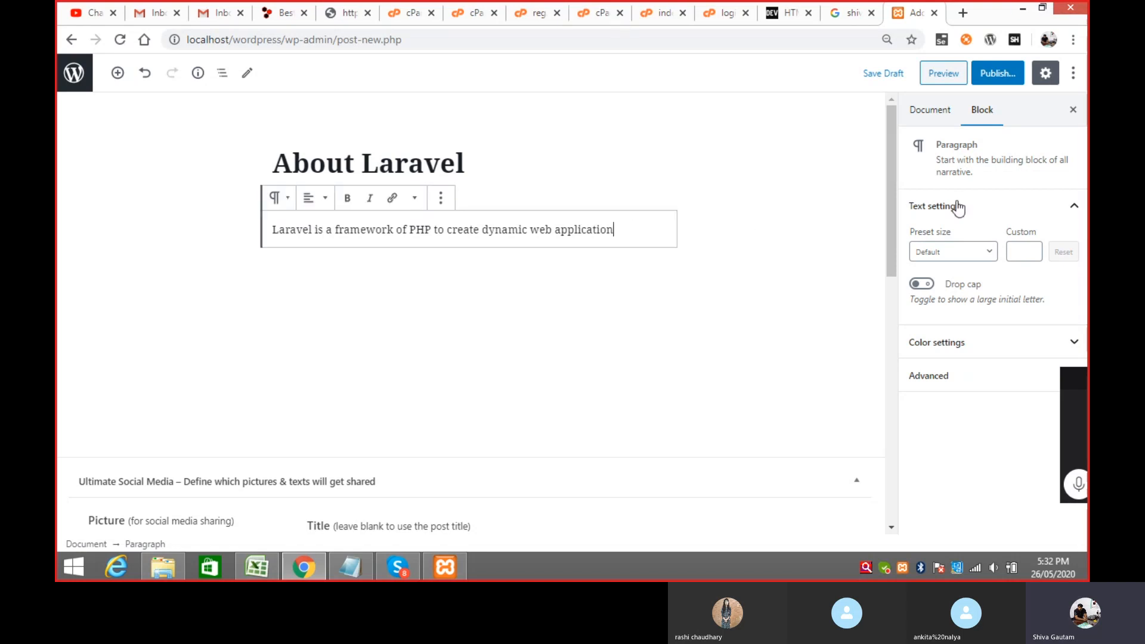
Step: Publish the post and go back to the Posts list
click(1001, 74)
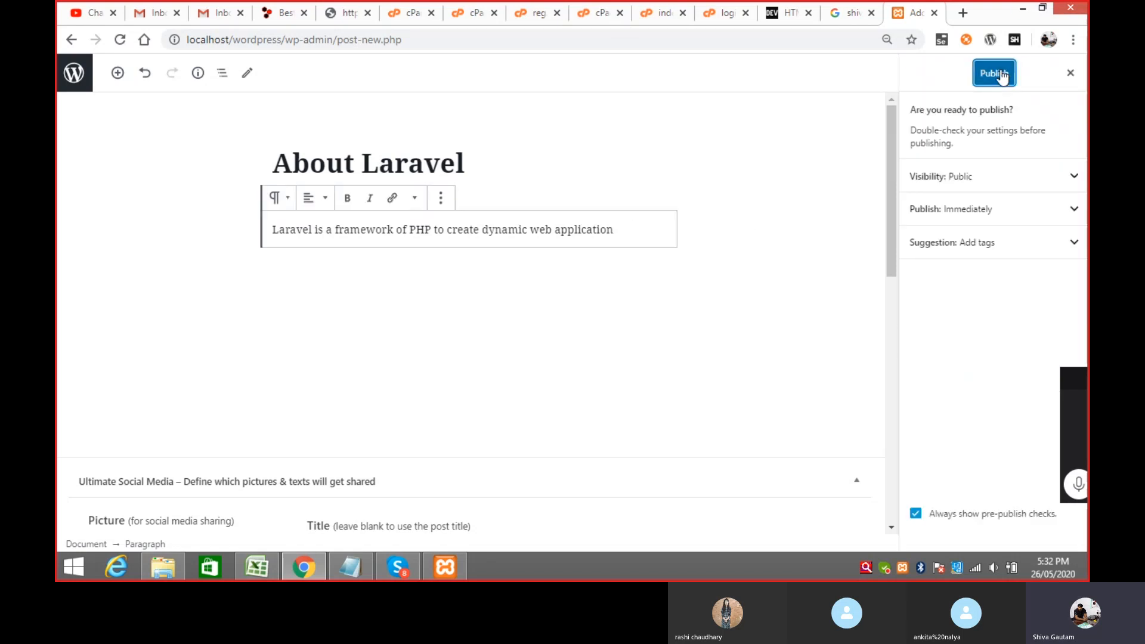
click(1002, 75)
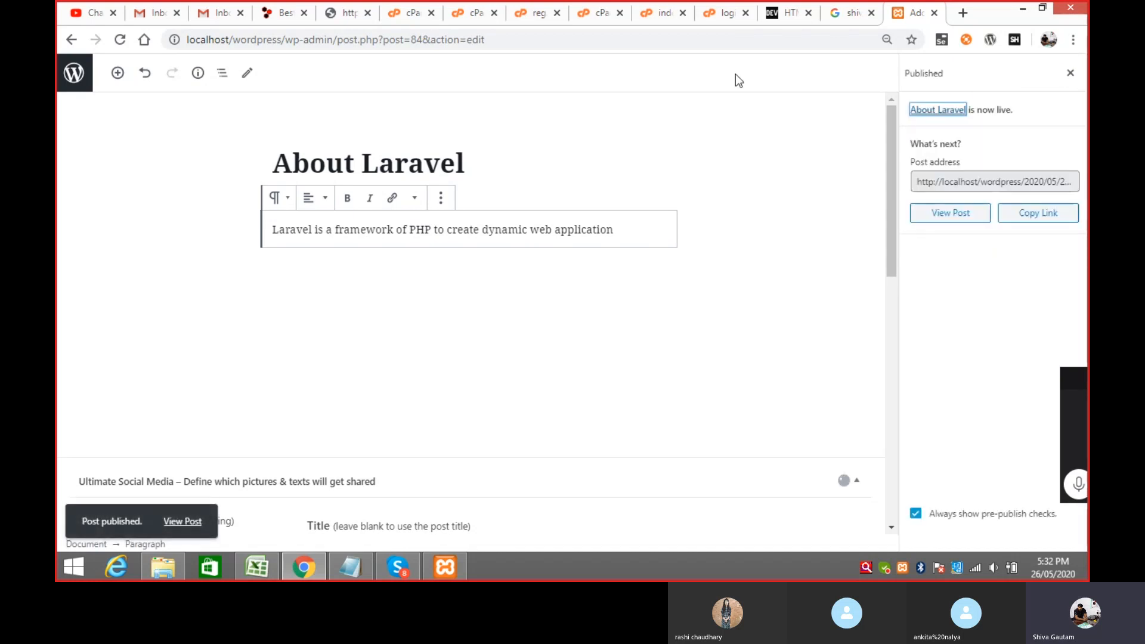
click(71, 40)
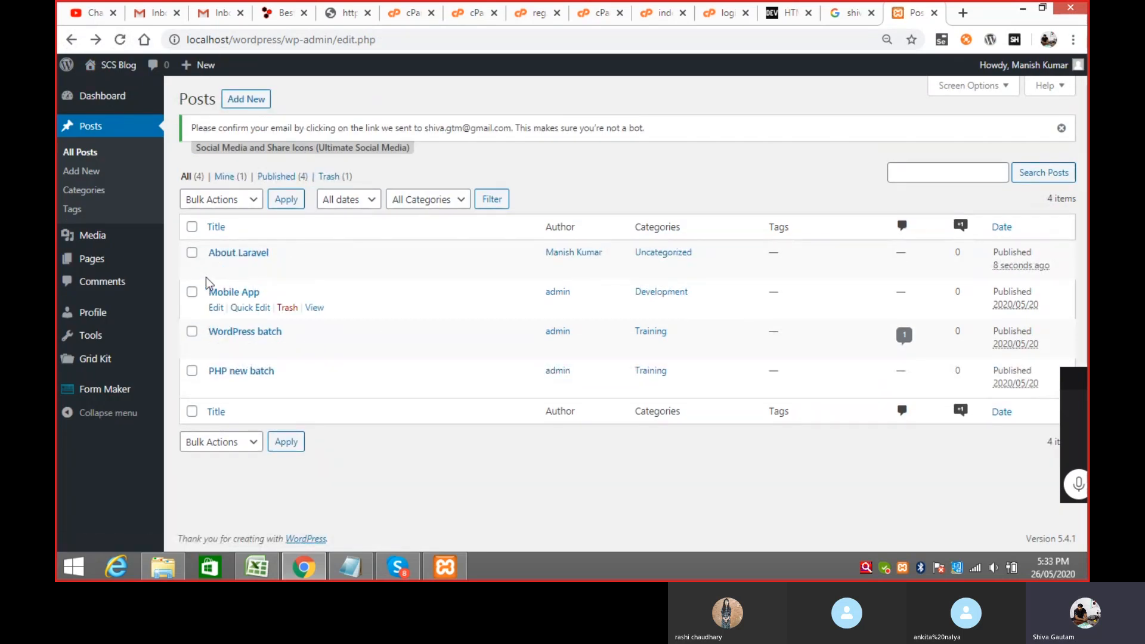
Step: Look over the Pages list and the Media Library
click(112, 260)
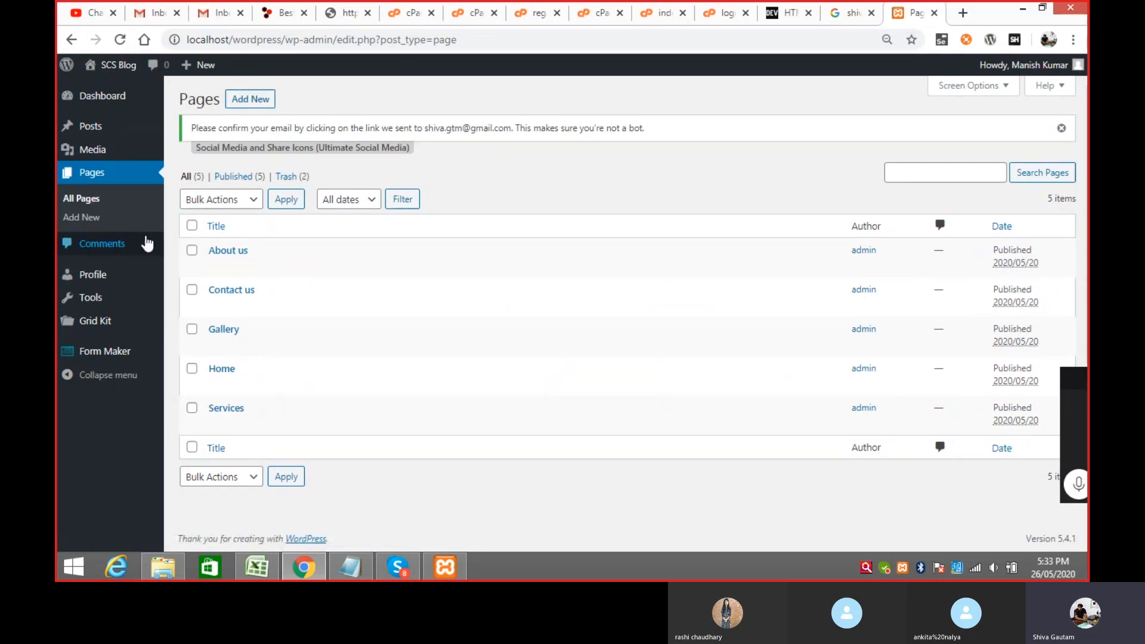
mouse_move(98, 151)
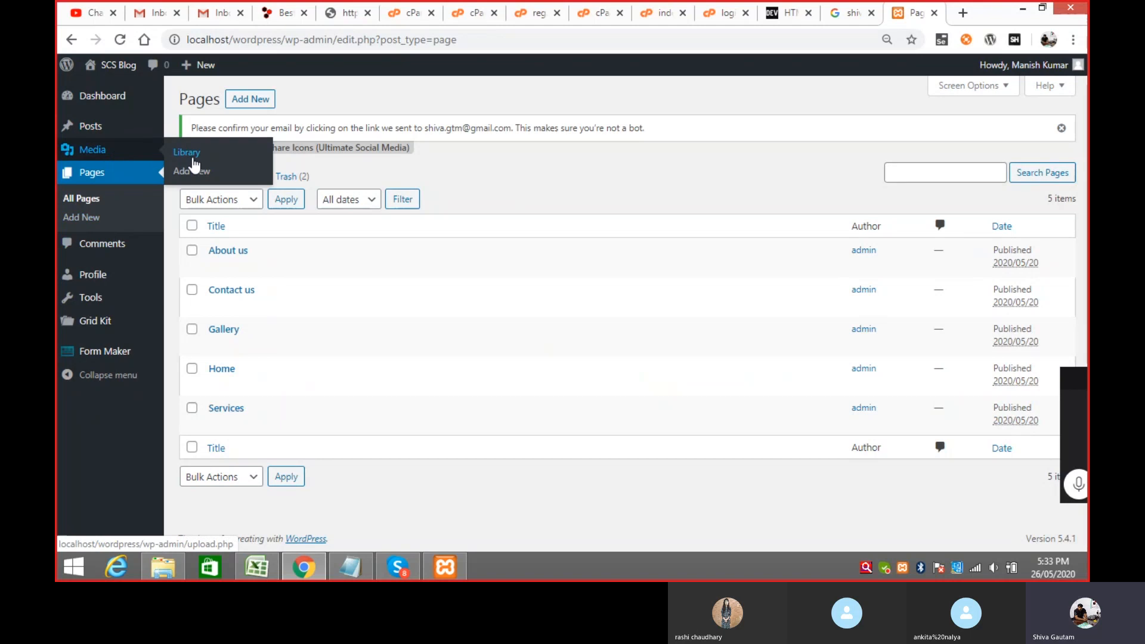
click(197, 154)
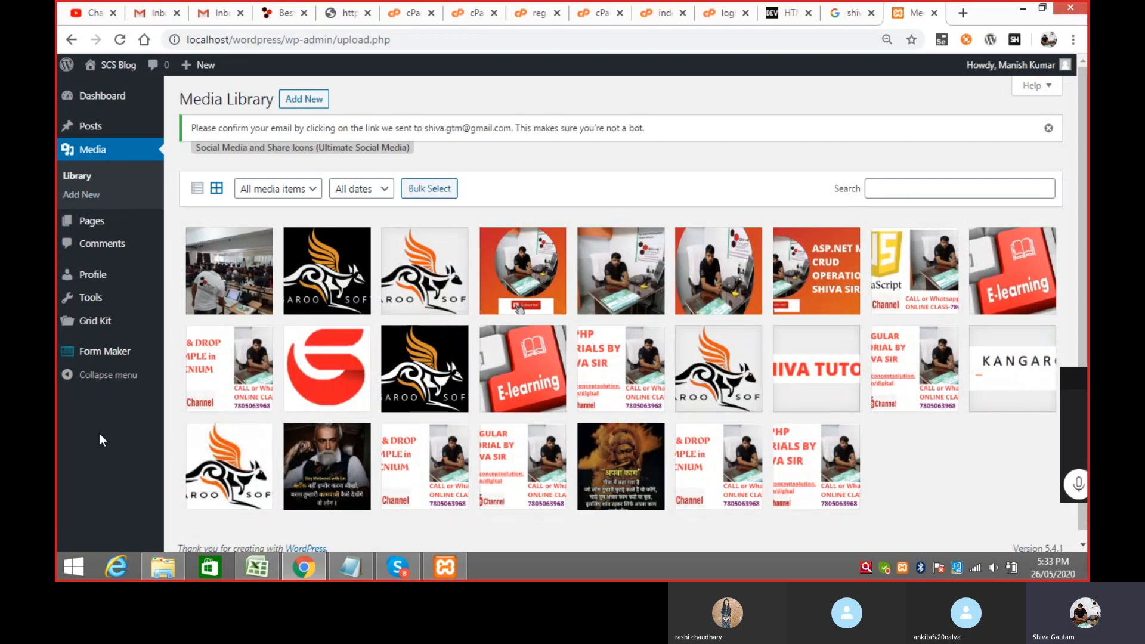
Step: On the Profile page, switch the admin colour scheme from Midnight to Coffee
click(108, 272)
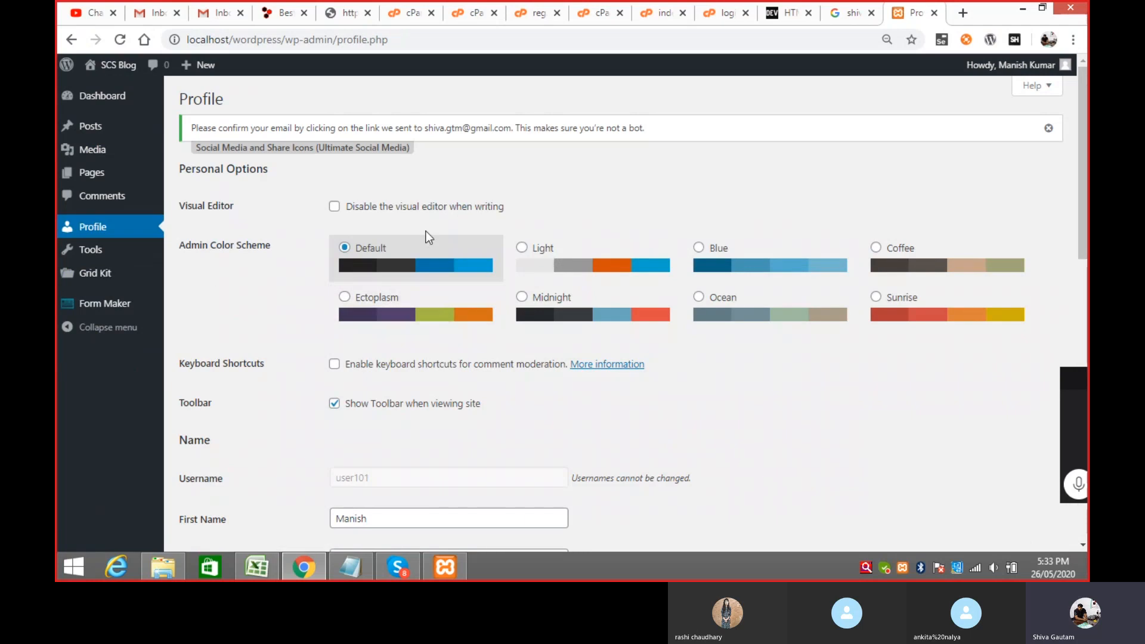
drag(1087, 176, 1078, 411)
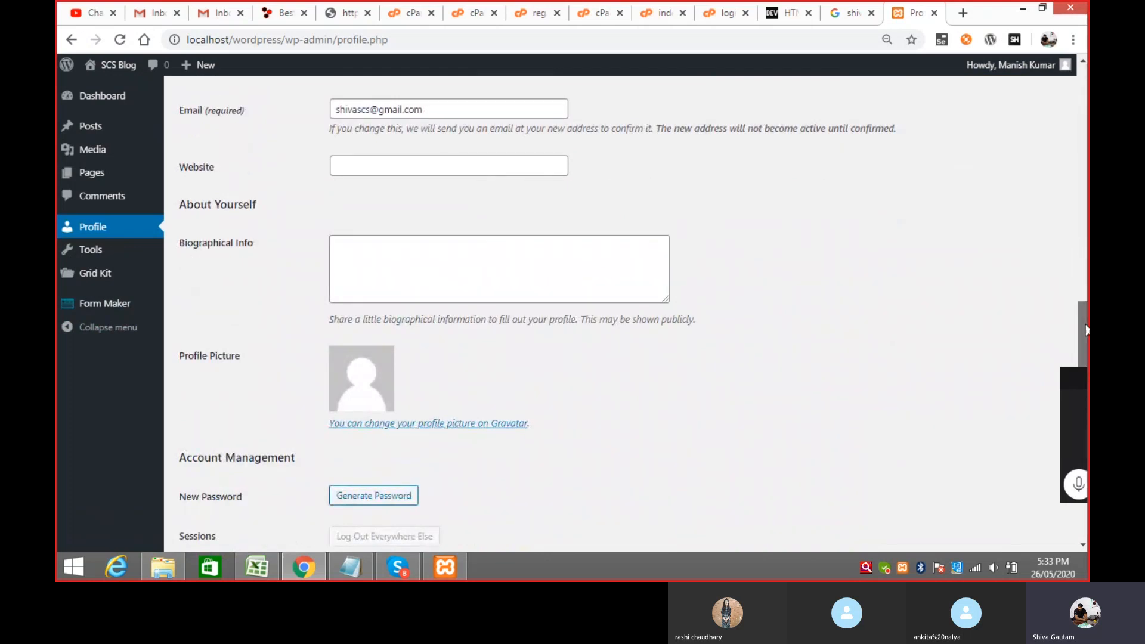
scroll(753, 371, down, 2)
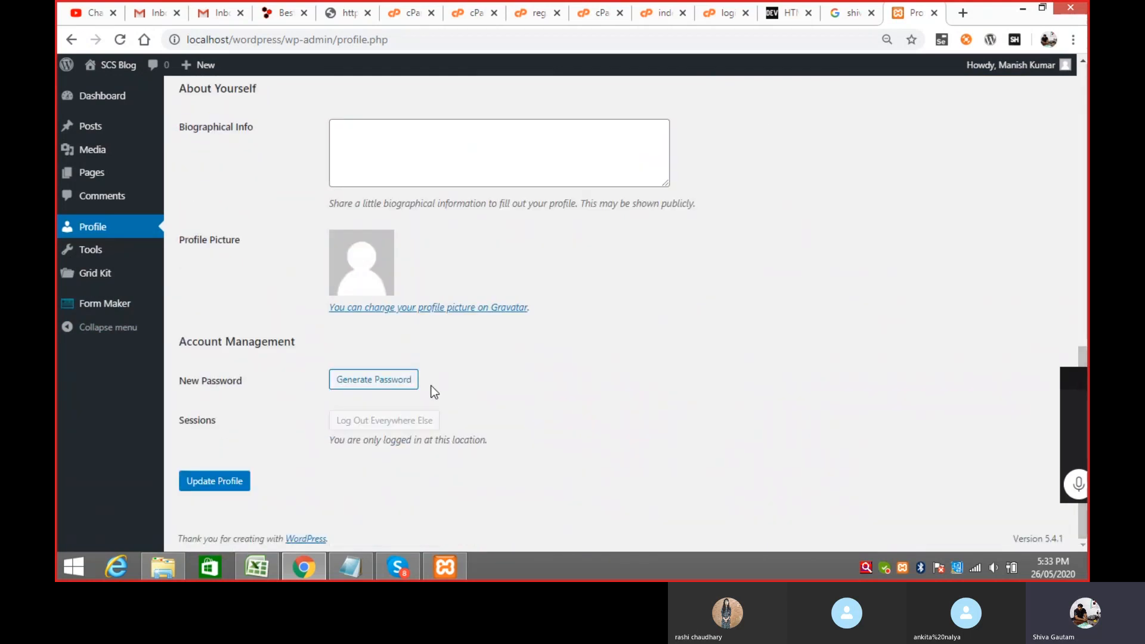
drag(1084, 347, 1083, 67)
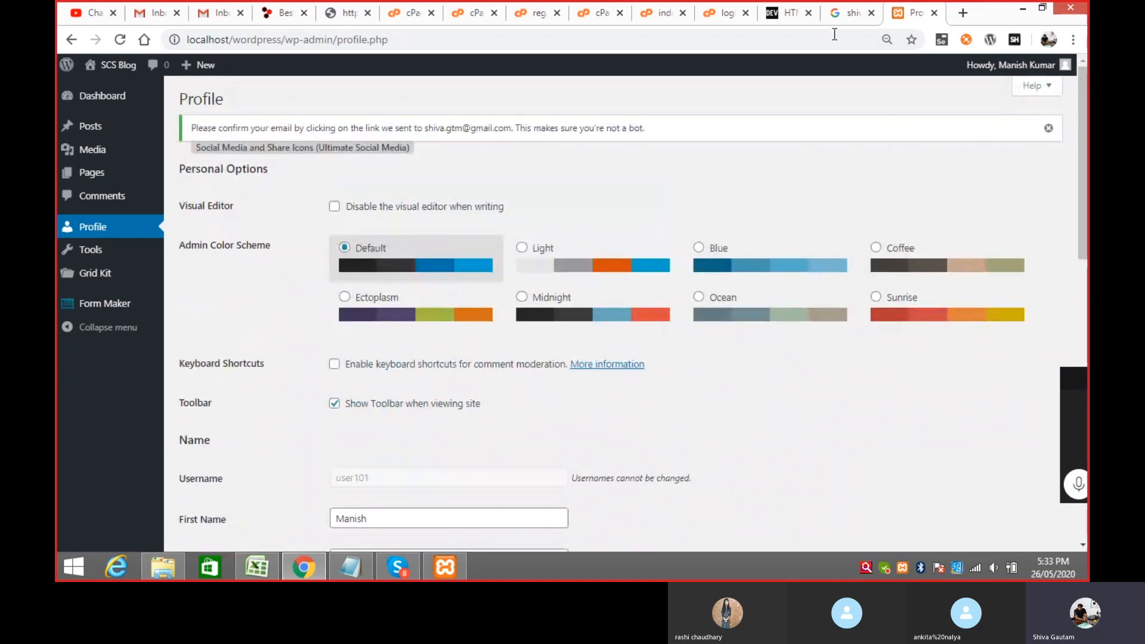
click(523, 297)
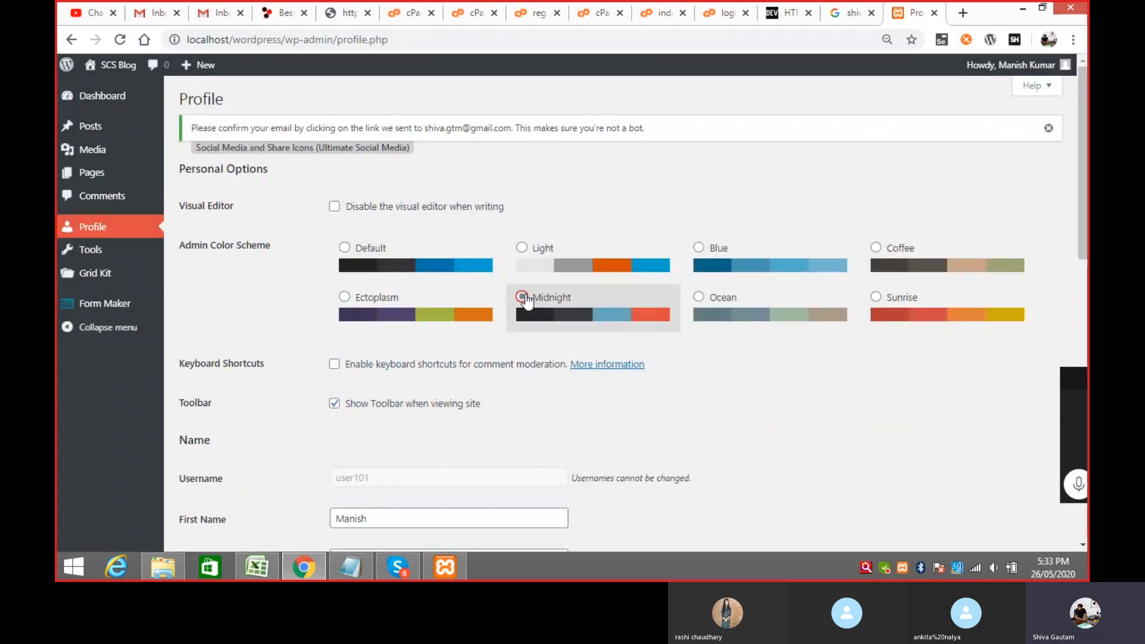
click(881, 248)
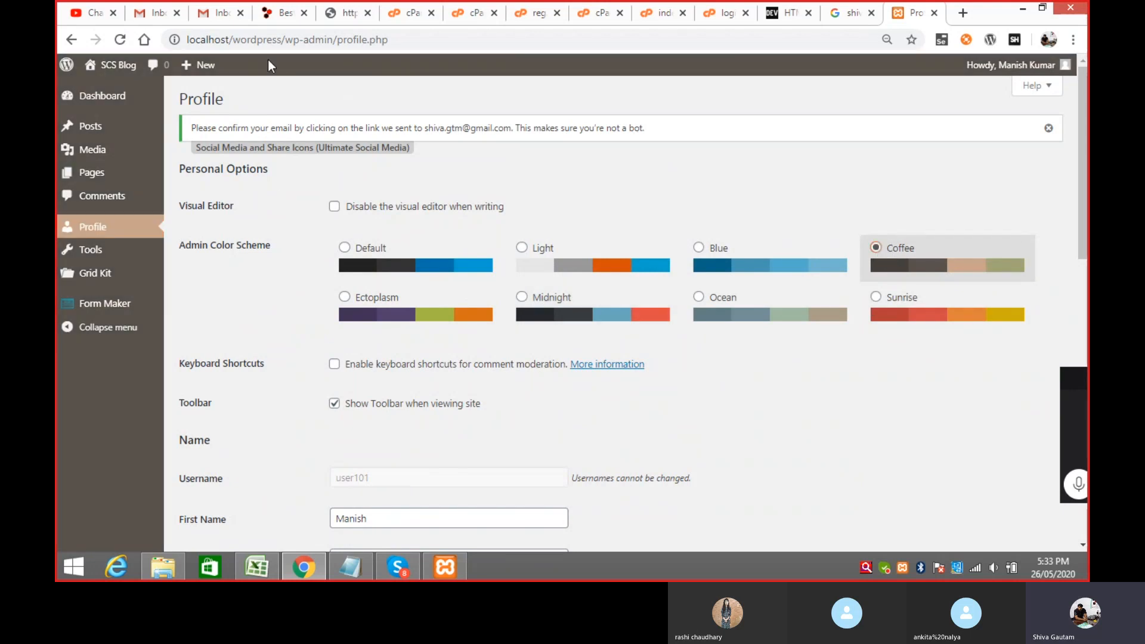
drag(1082, 112, 1082, 87)
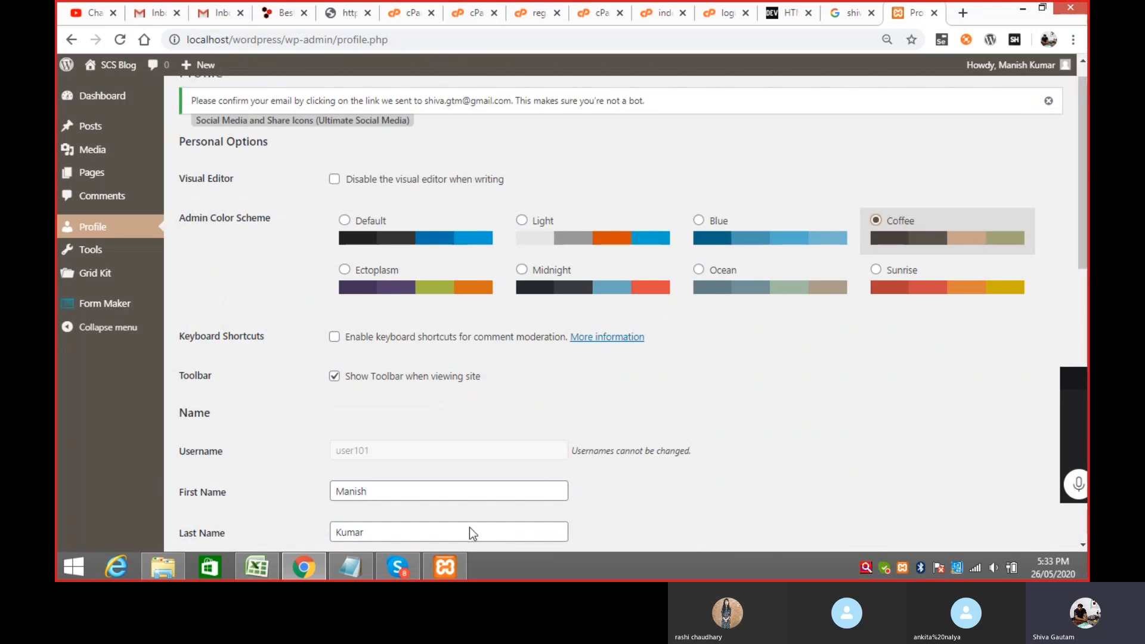
Step: In the Notepad role notes, record the test user's username and password after Subscriber
click(358, 565)
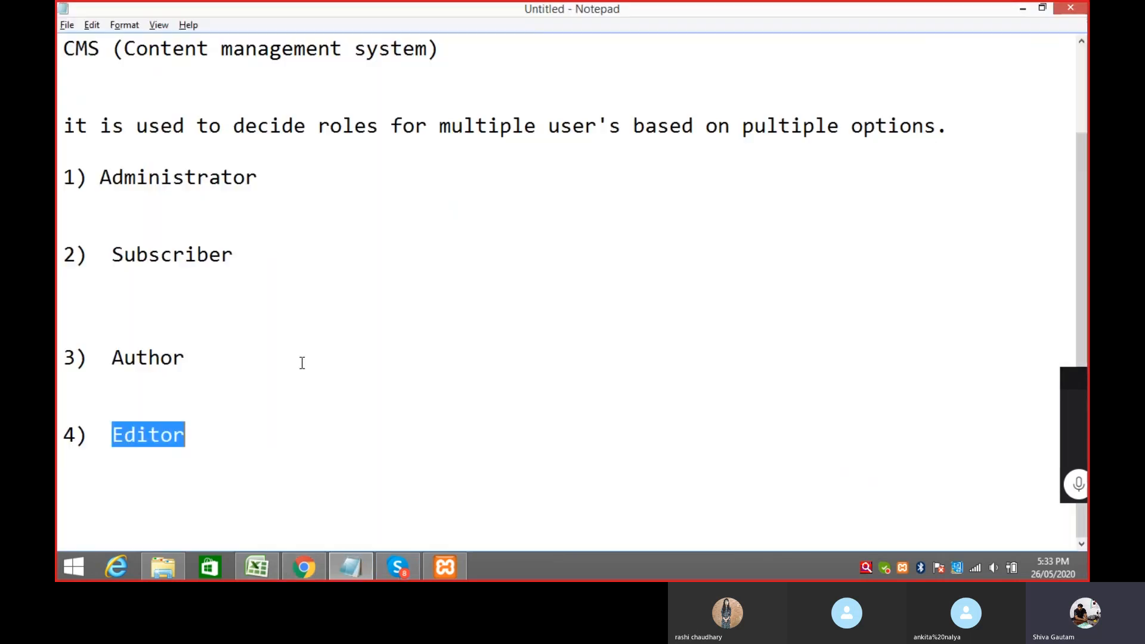
click(281, 240)
text(user)
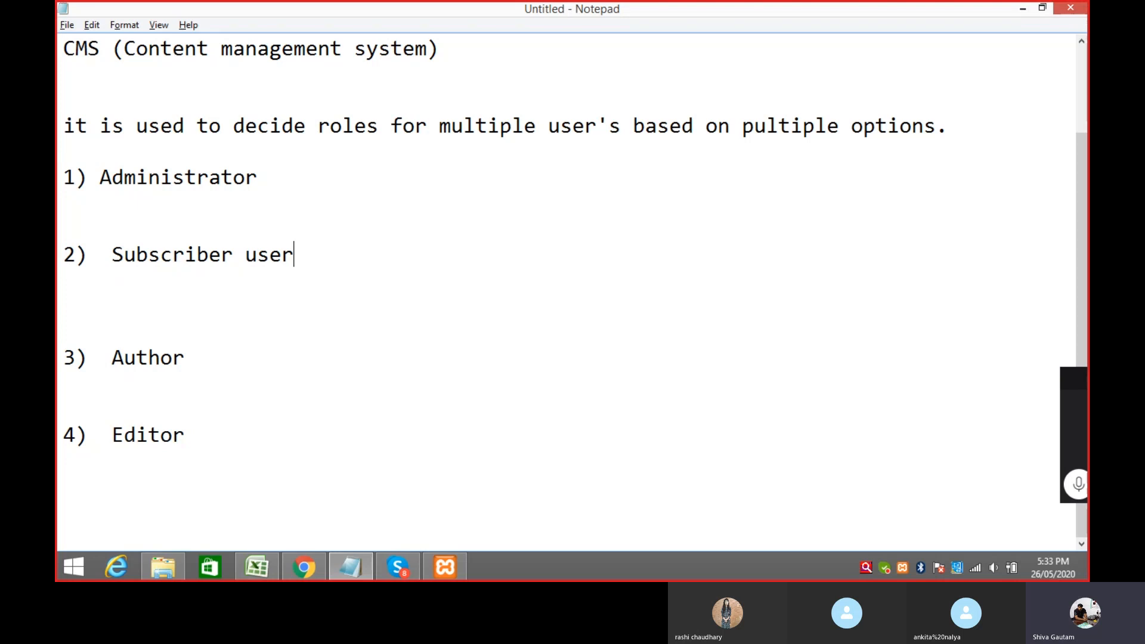
text(101  ,12)
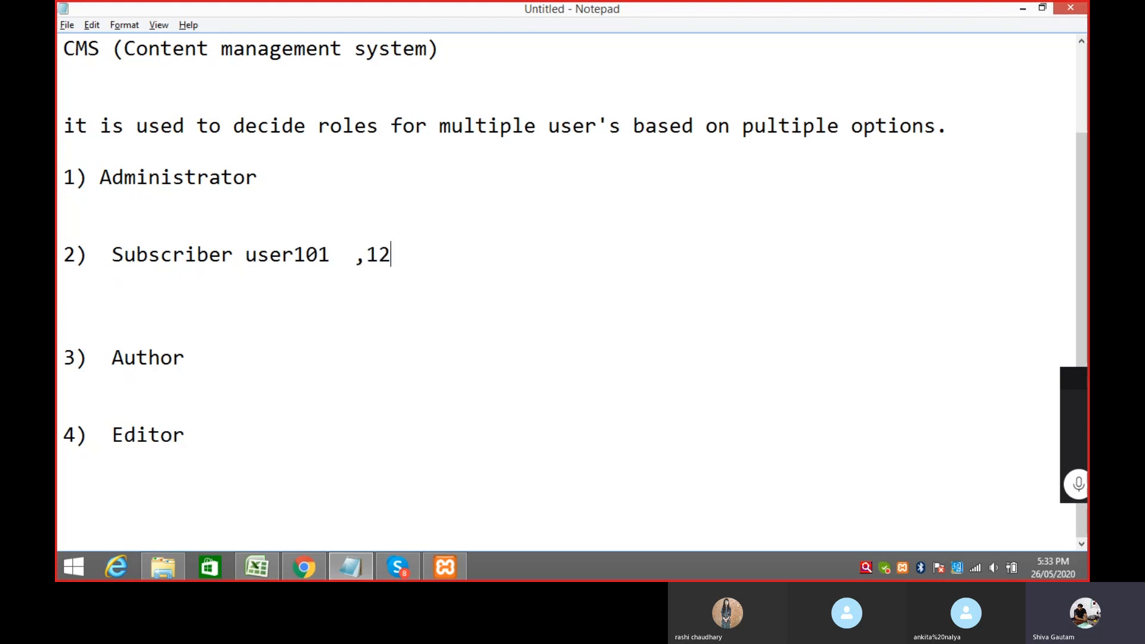
text(345)
key(Return)
key(Return)
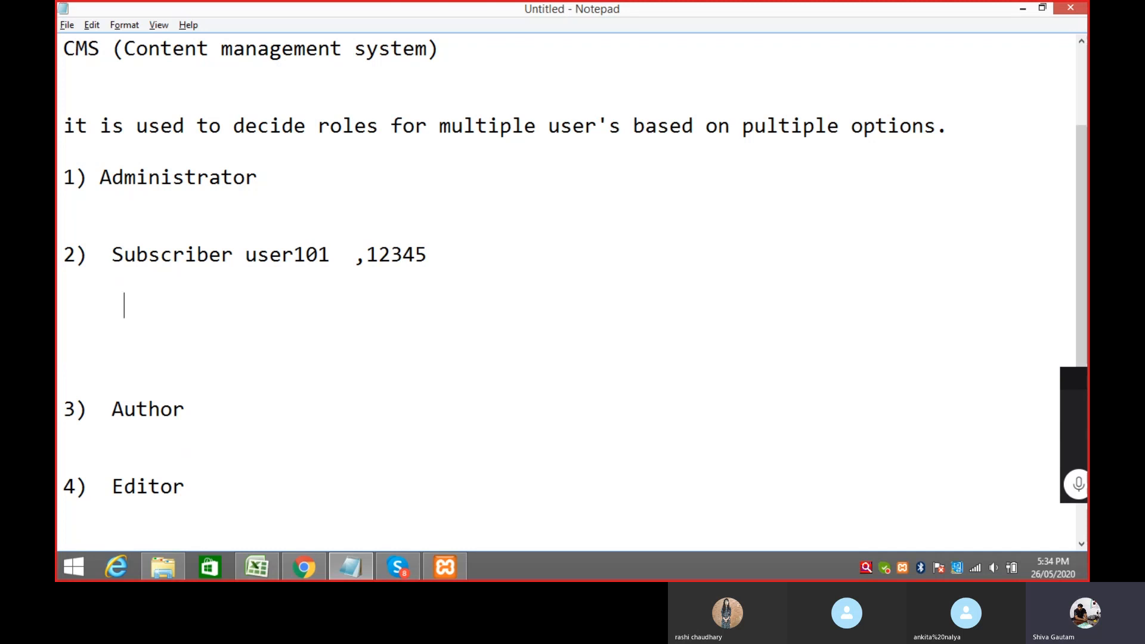
Step: Log out of the WordPress Editor account from the Howdy menu
key(alt+Tab)
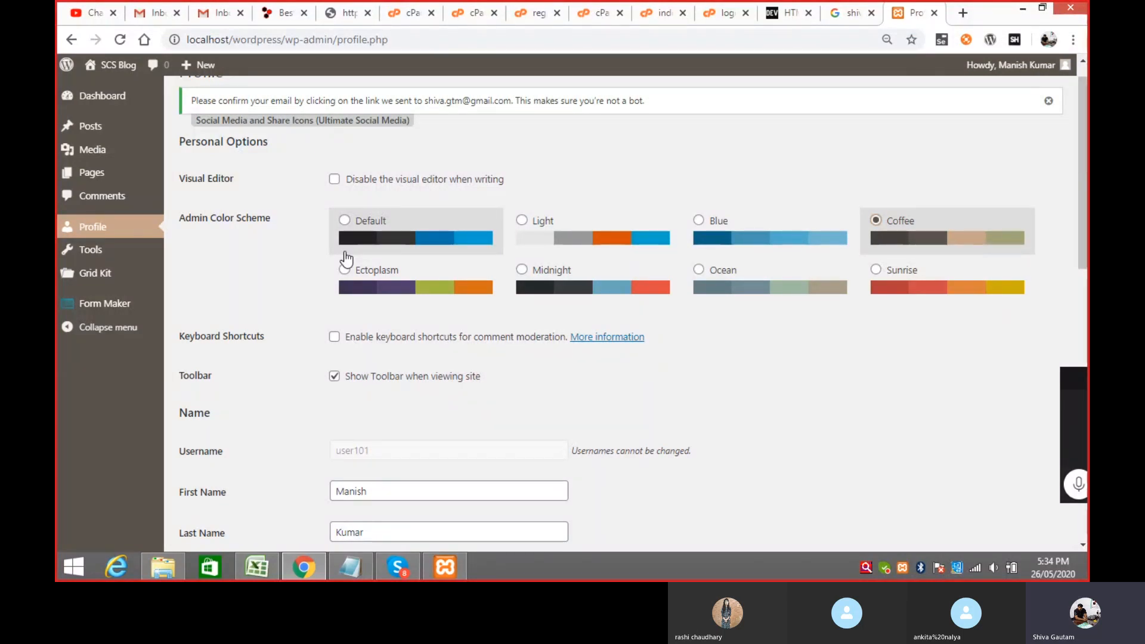
mouse_move(1014, 65)
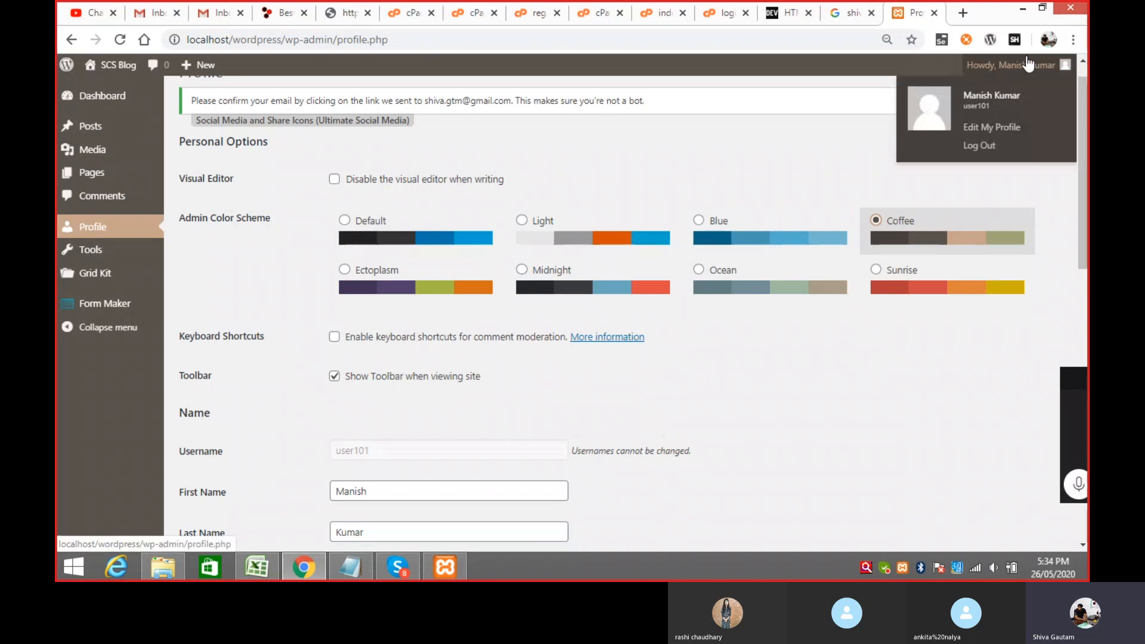
click(980, 155)
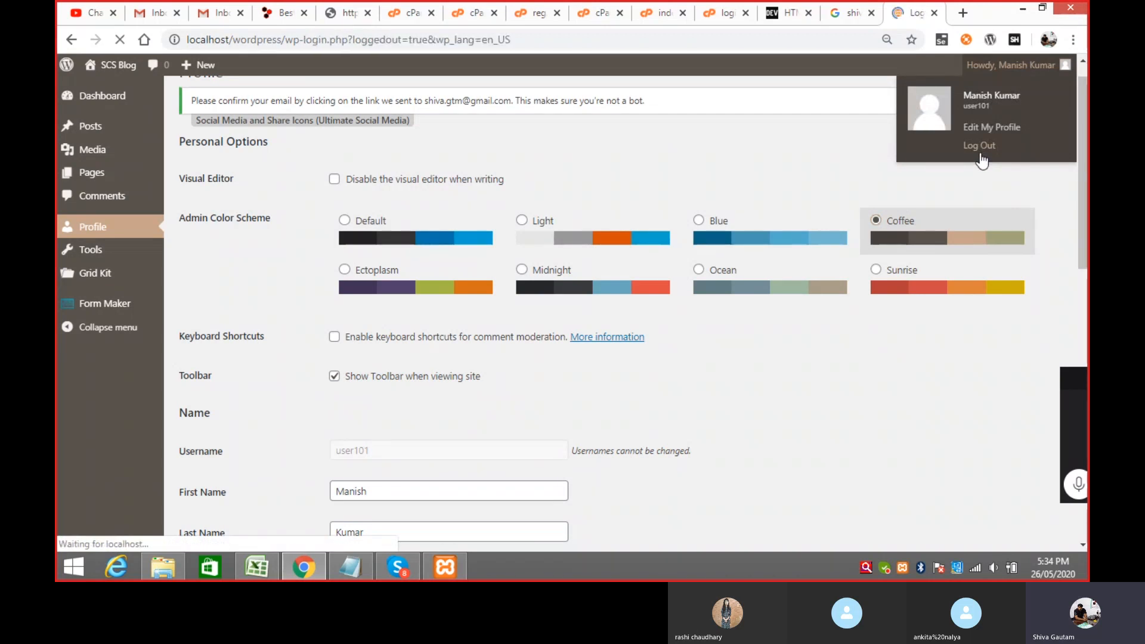
Step: Replace Subscriber with Editor on the second line of the notes
key(alt+Tab)
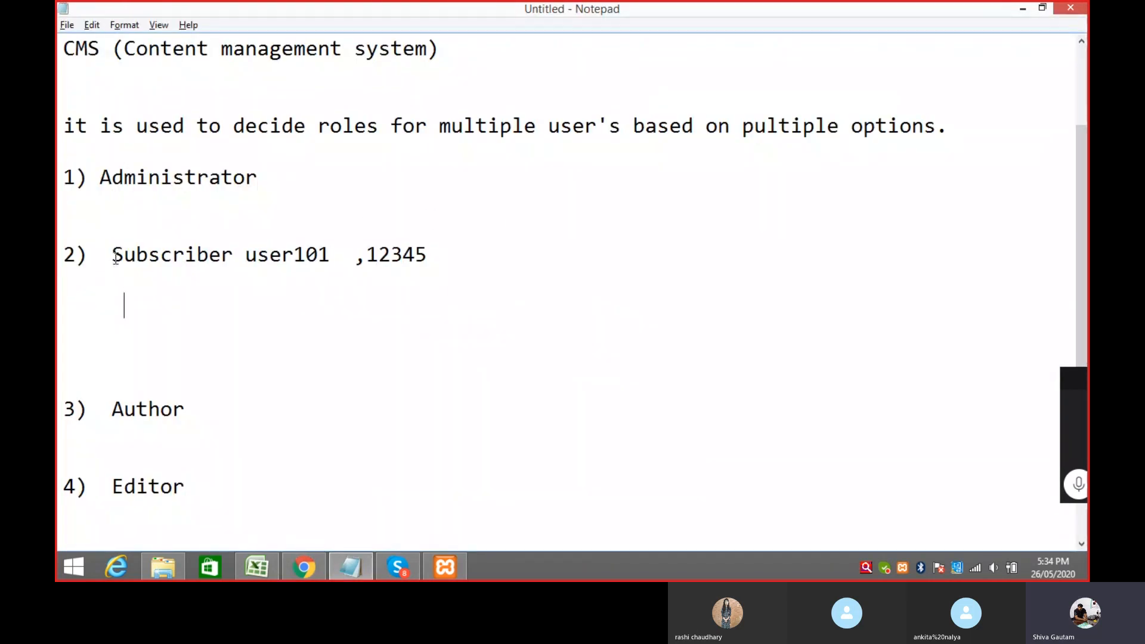
drag(113, 255, 241, 250)
text(Ed)
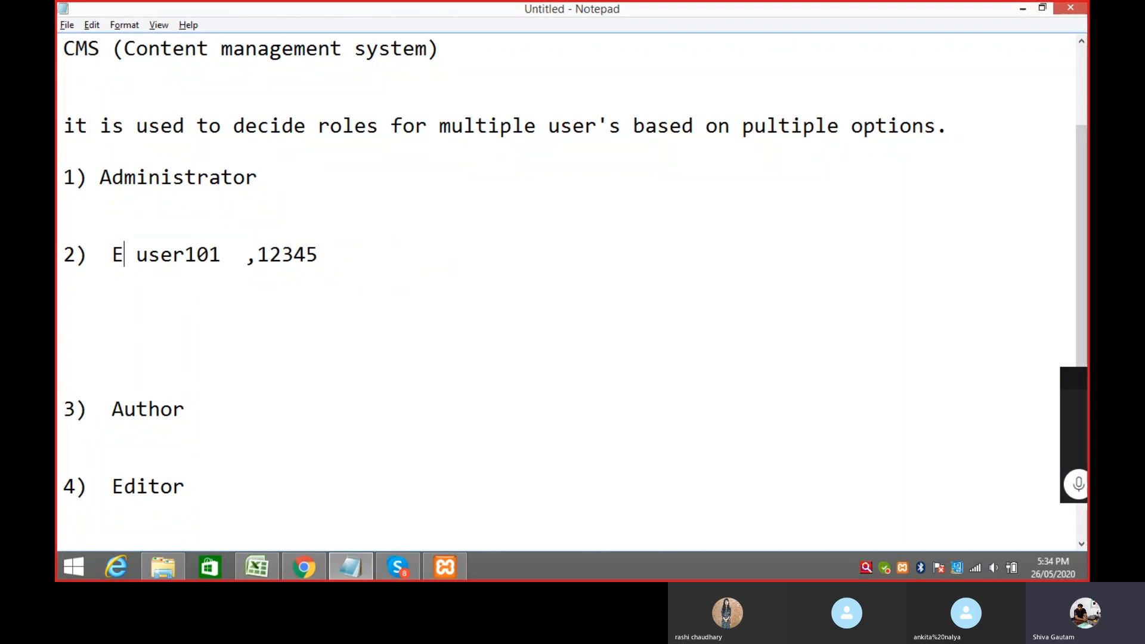
text(ito)
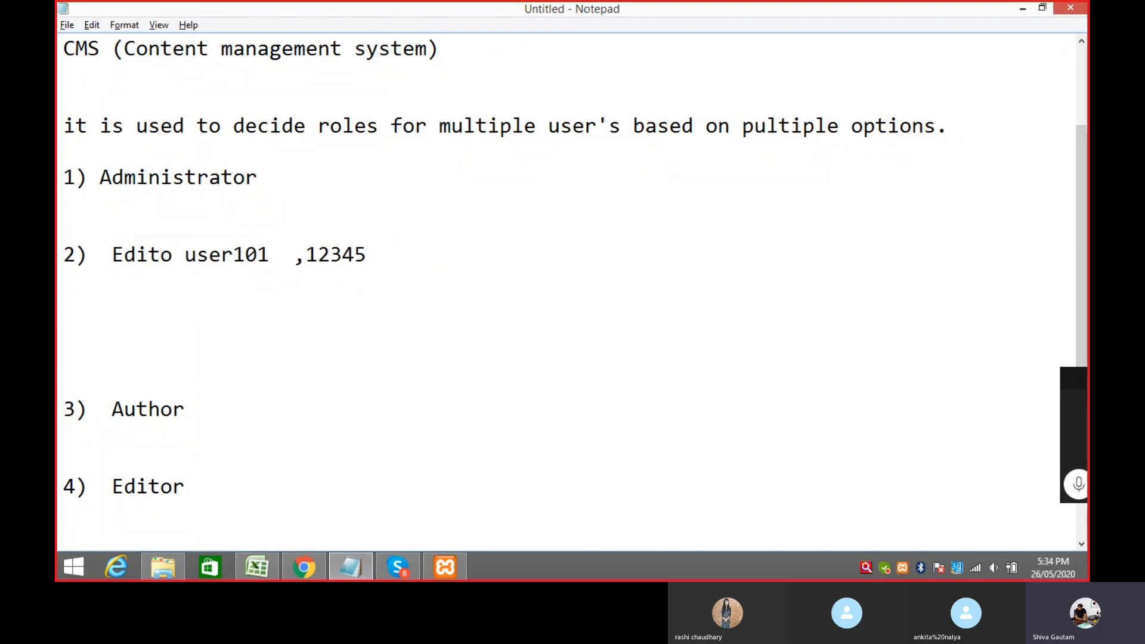
text(r)
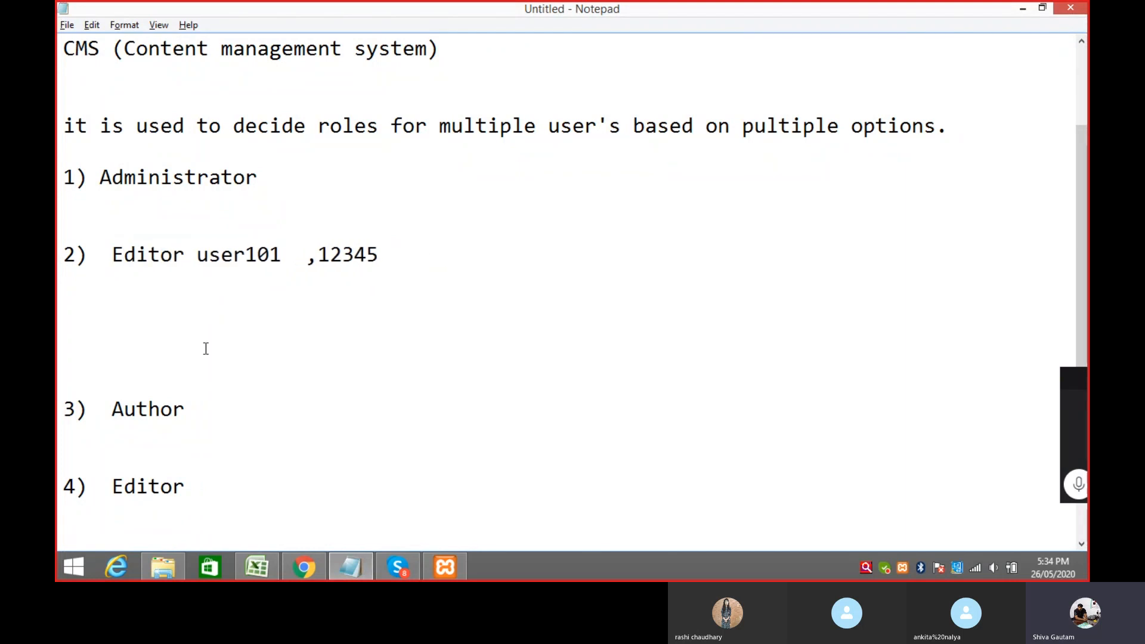
click(309, 566)
Step: Log in as admin using the saved username and open Users > All Users
click(512, 296)
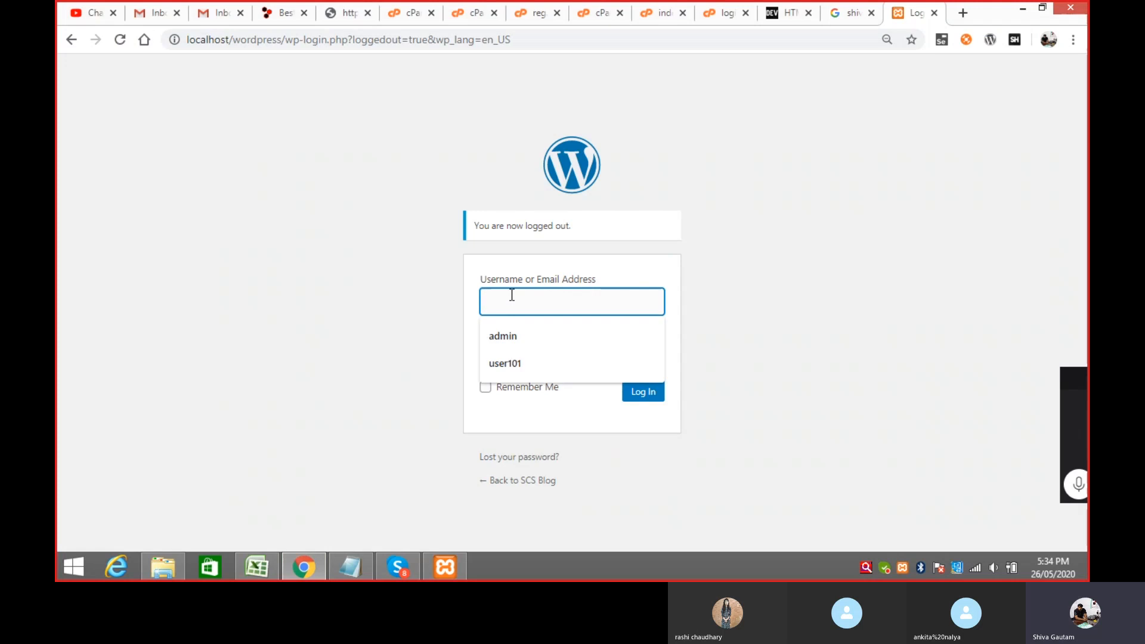
click(520, 337)
click(541, 365)
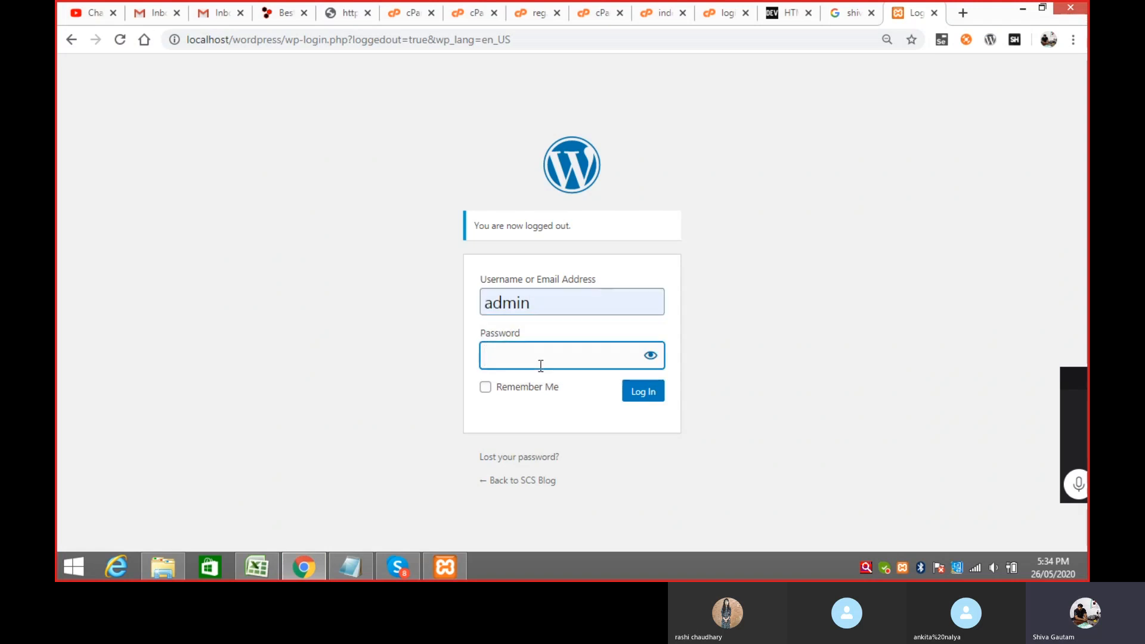
text(admin)
click(636, 394)
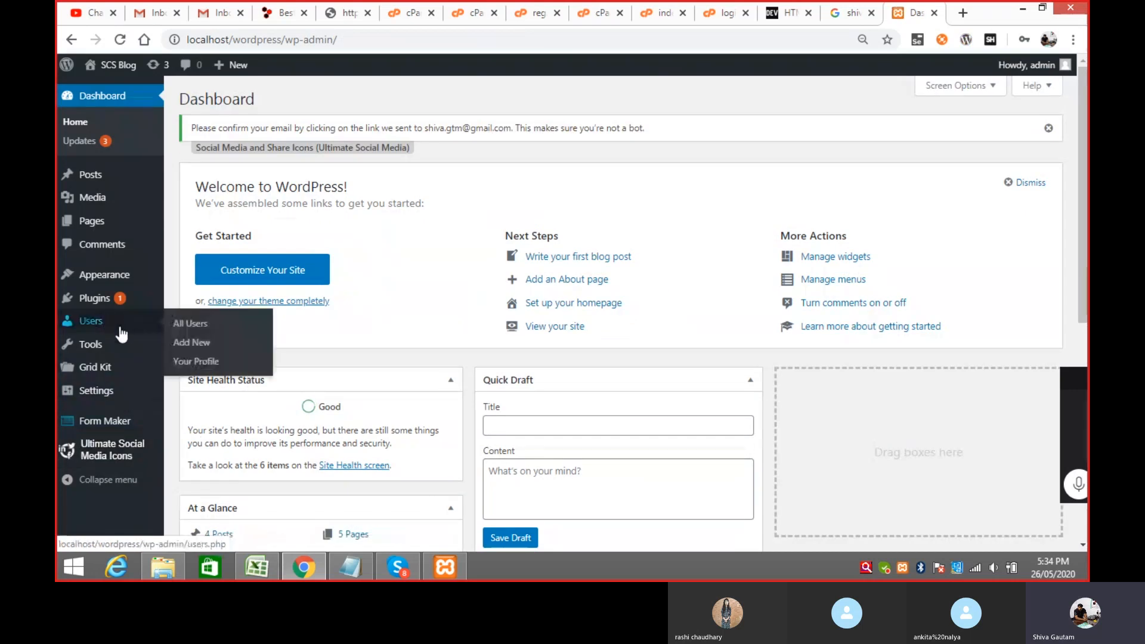
mouse_move(113, 327)
click(195, 328)
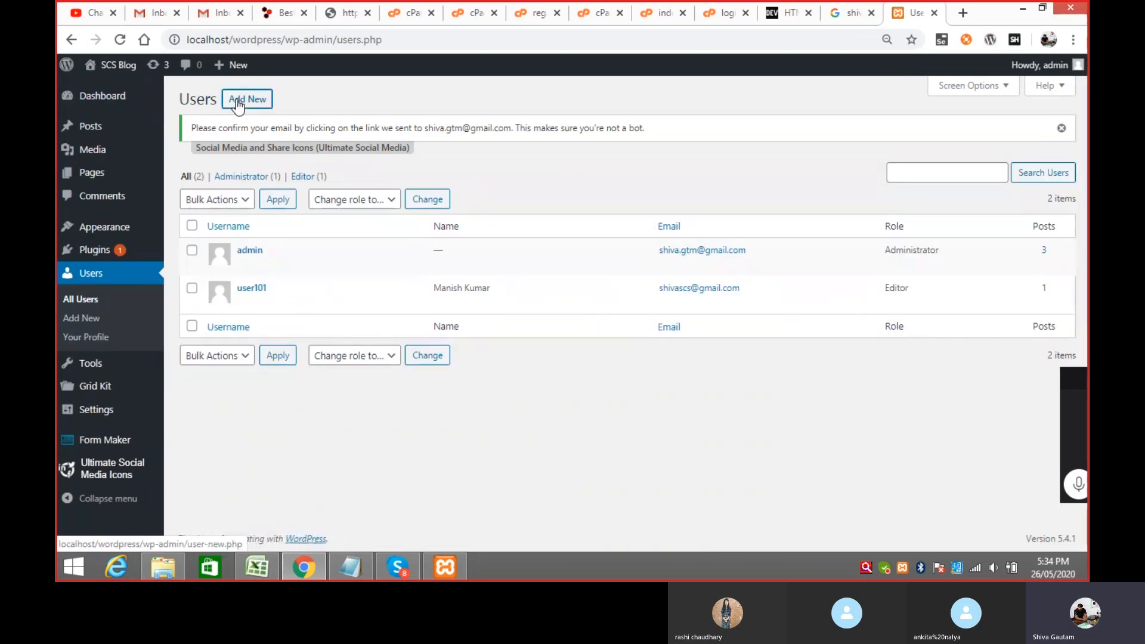
Step: Start a new user 'user102' with a saved e-mail address and the person's first and last name
click(237, 102)
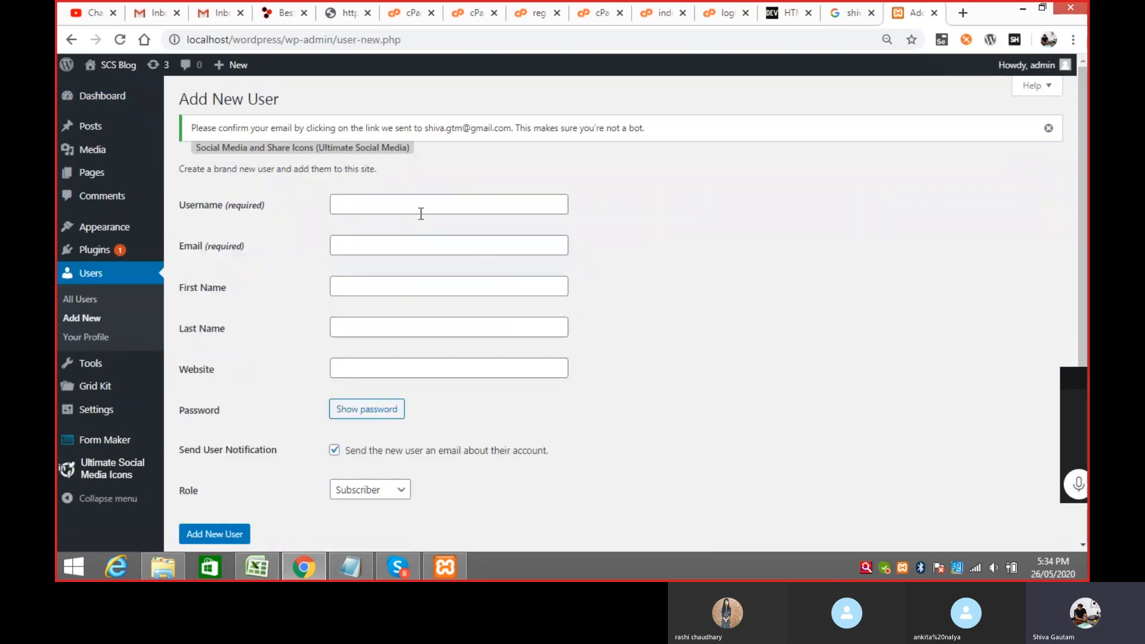
click(420, 205)
text(us)
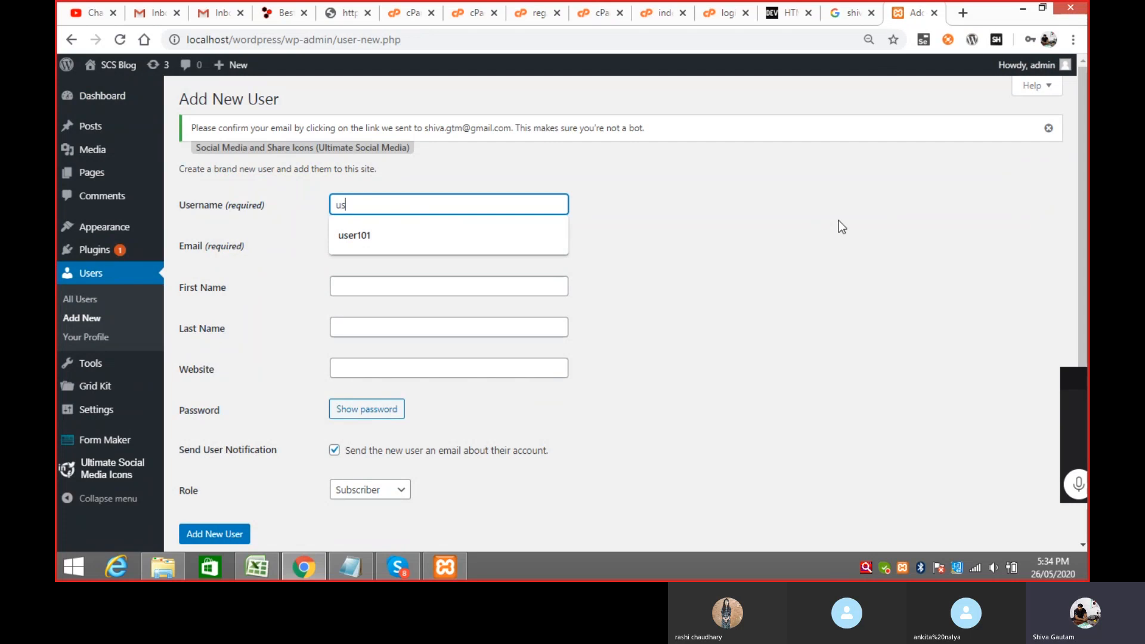
text(er102)
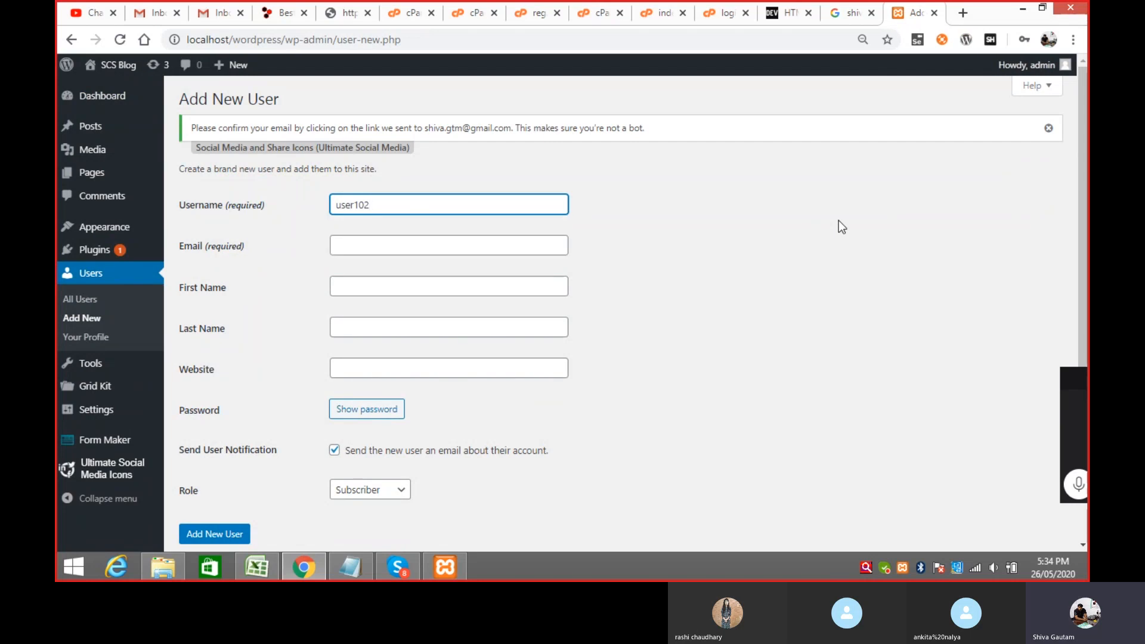
click(448, 245)
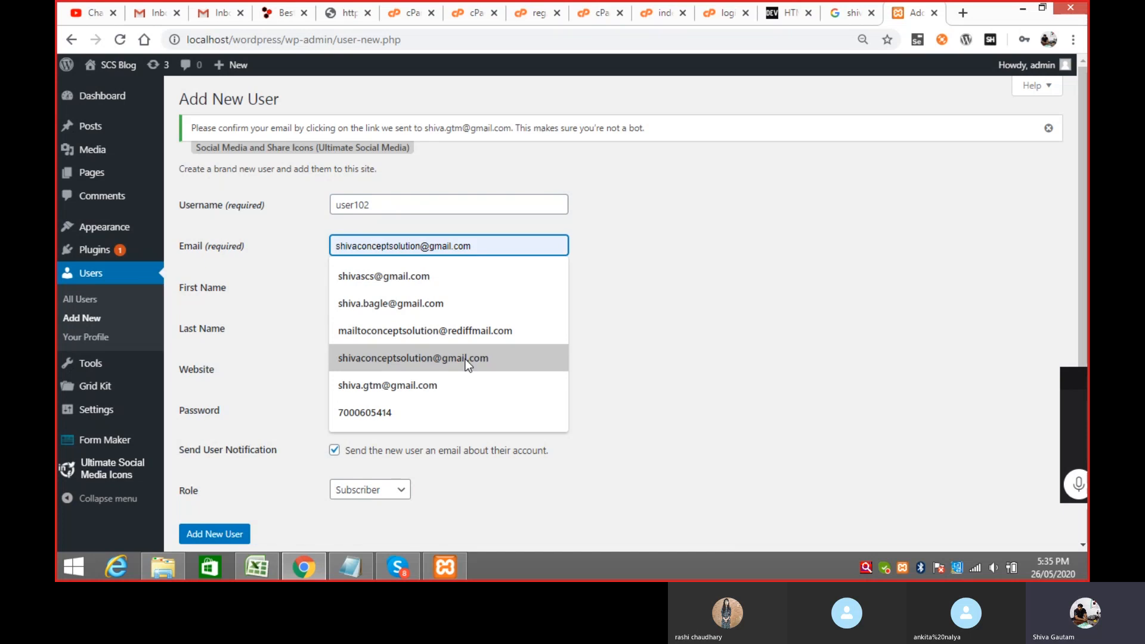
click(466, 332)
click(390, 278)
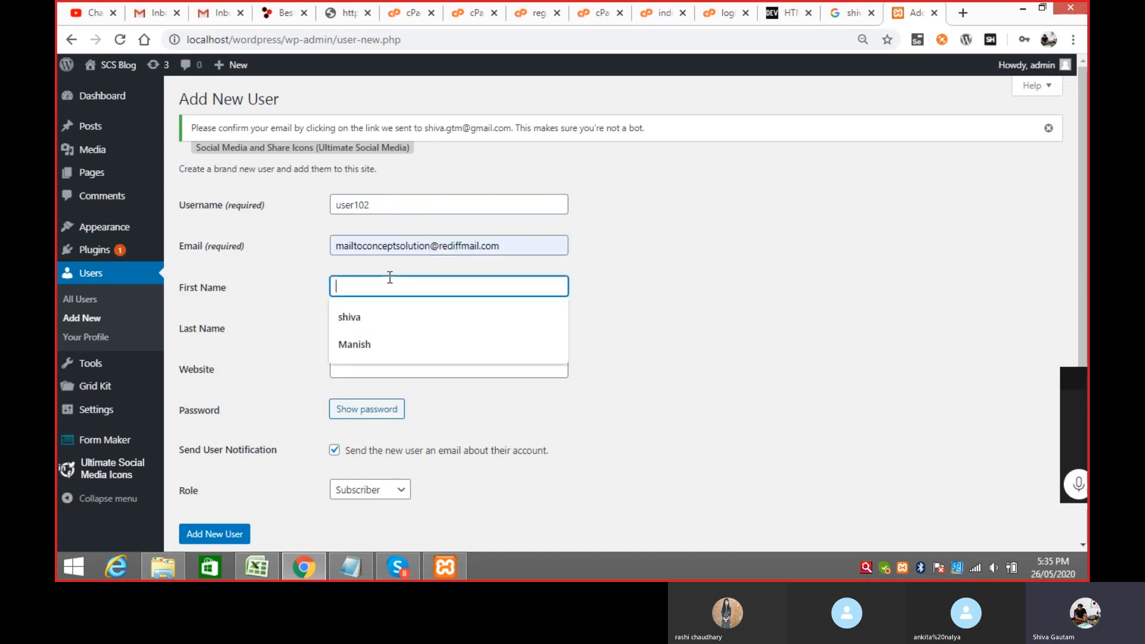
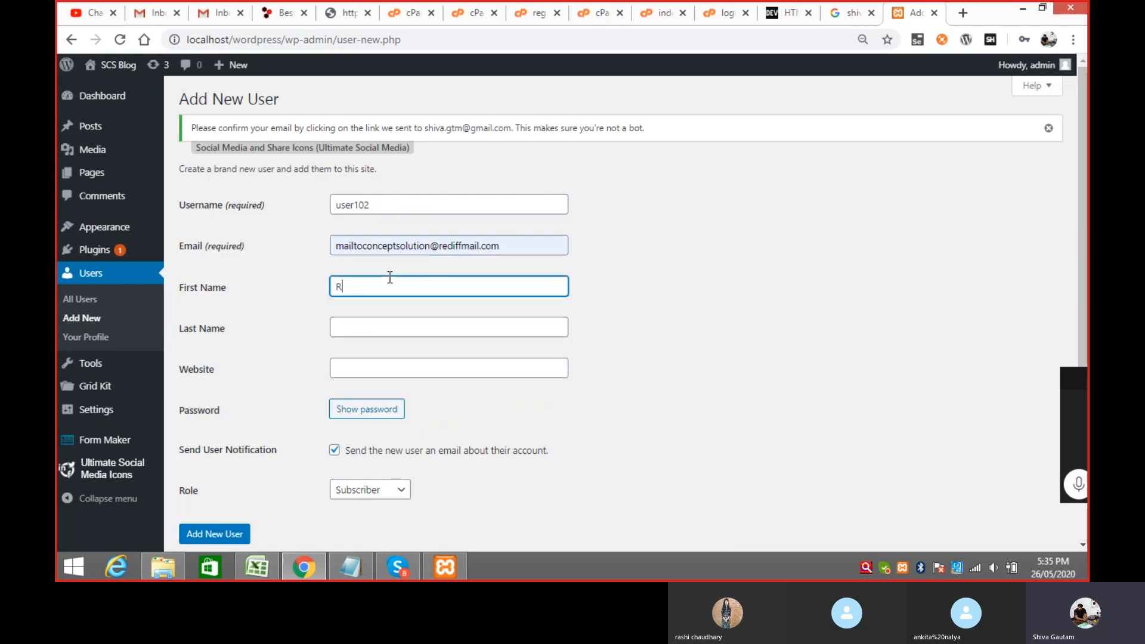
key(Tab)
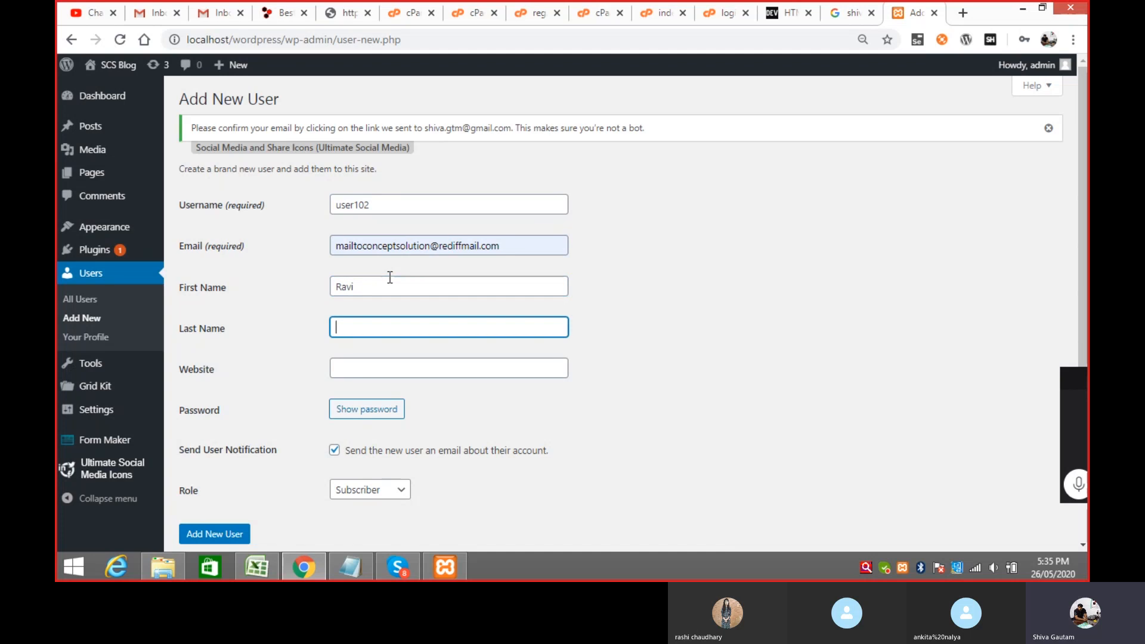
key(Tab)
Step: Give user102 a confirmed weak password and the Author role, then create the account
click(380, 411)
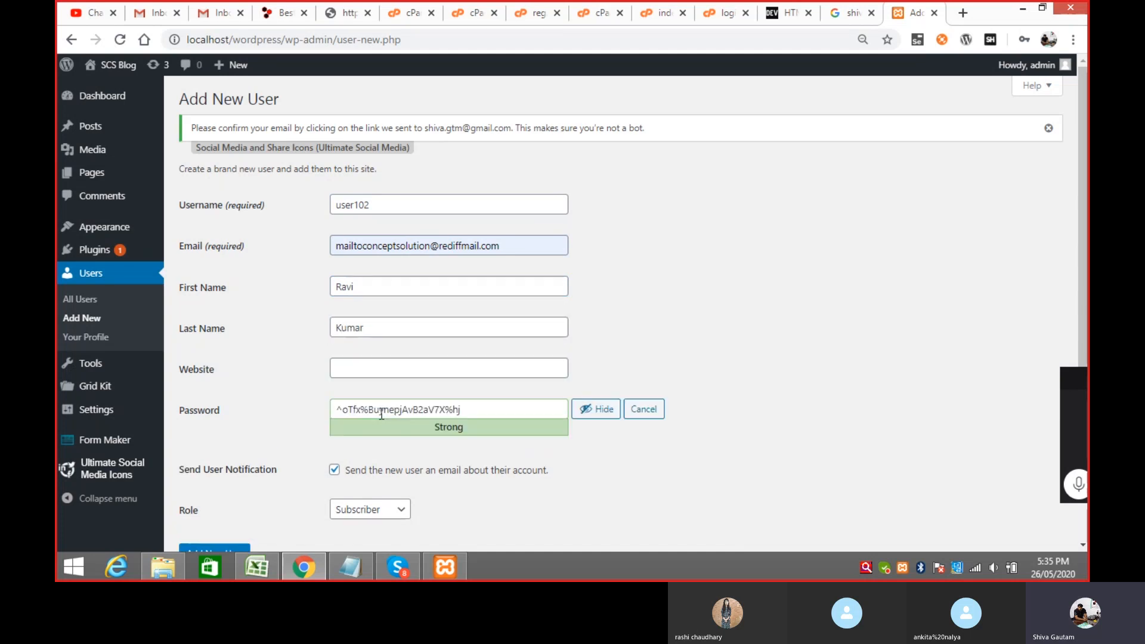
drag(460, 409, 332, 407)
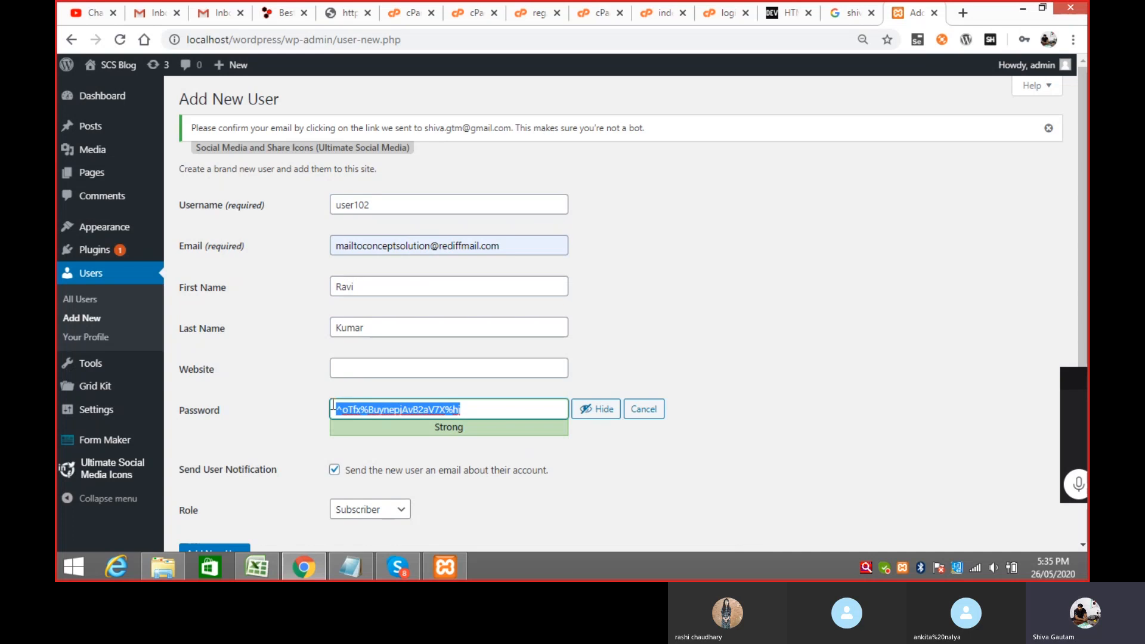
text(12345)
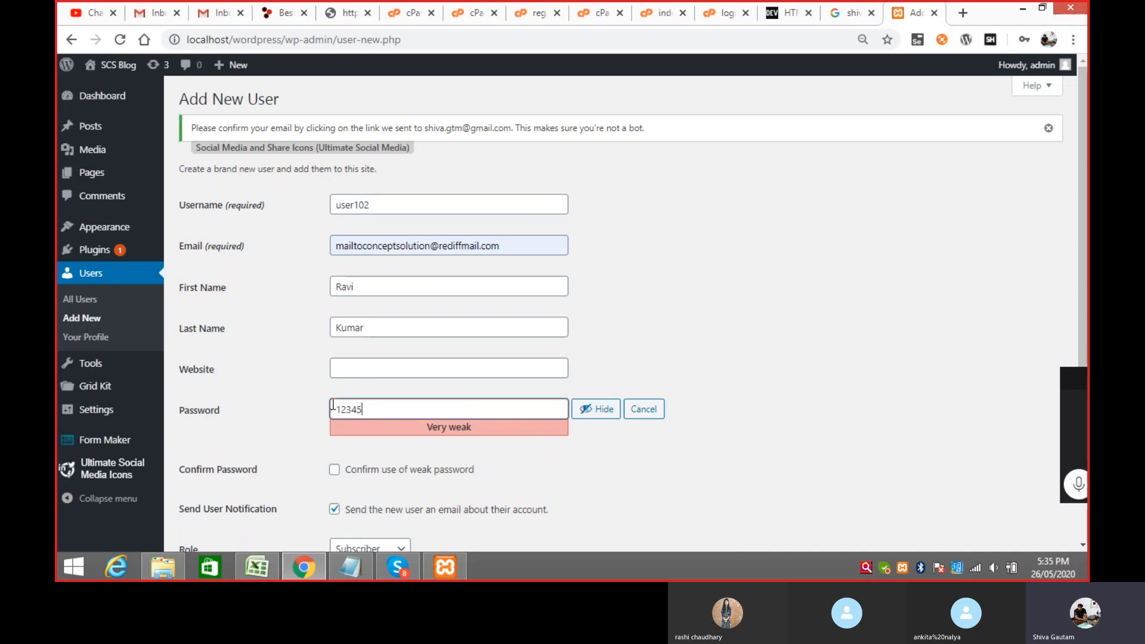
click(924, 279)
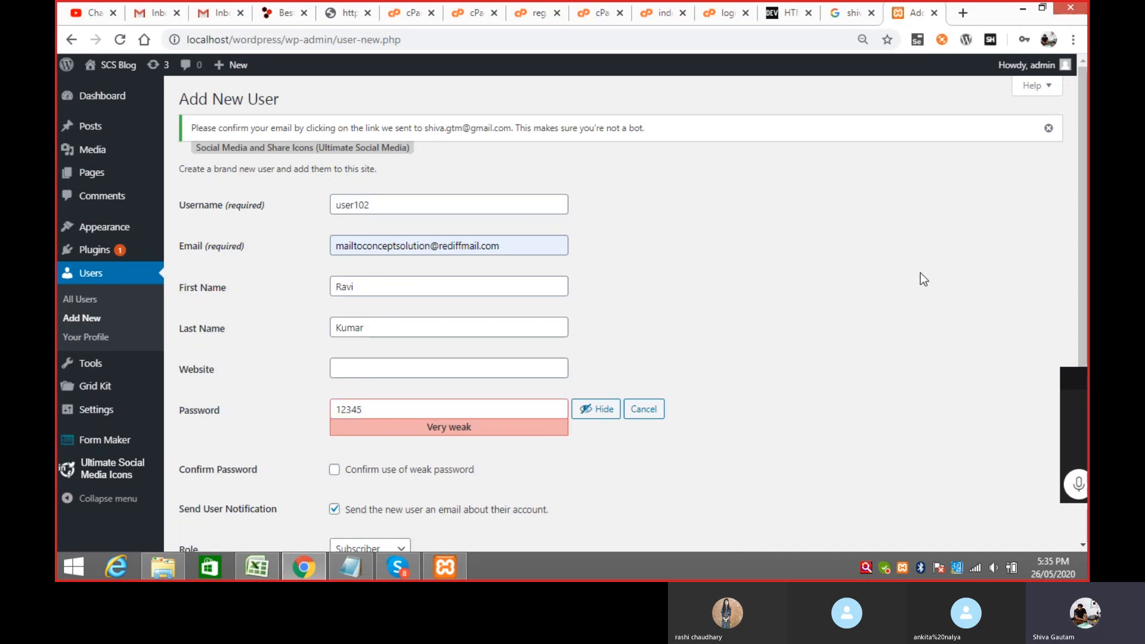
scroll(921, 273, down, 2)
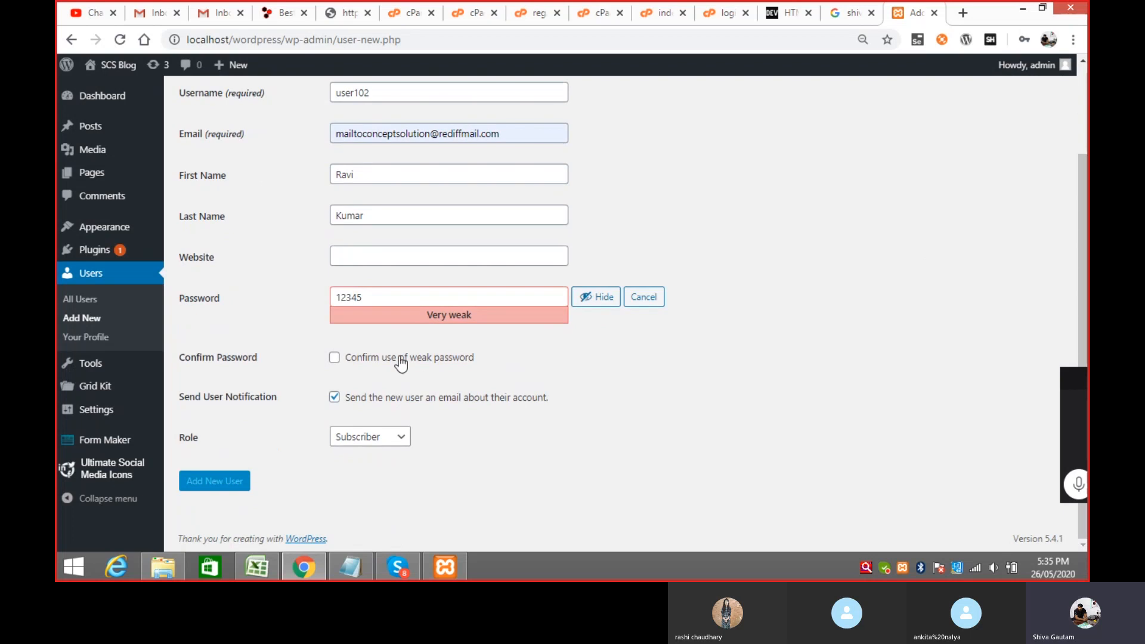
click(336, 359)
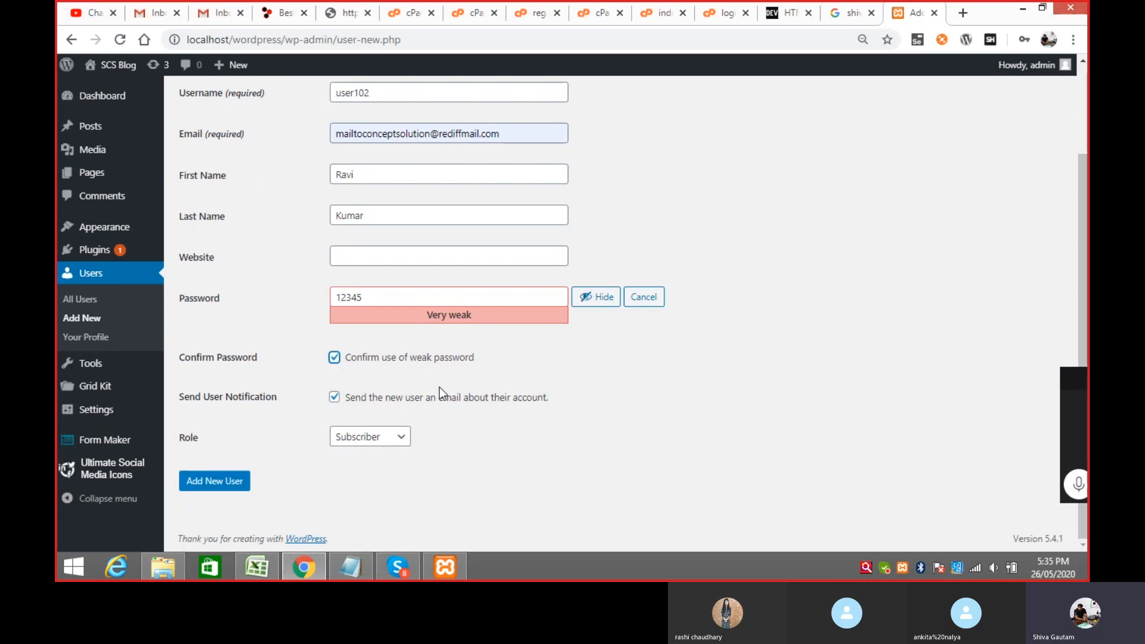
click(399, 440)
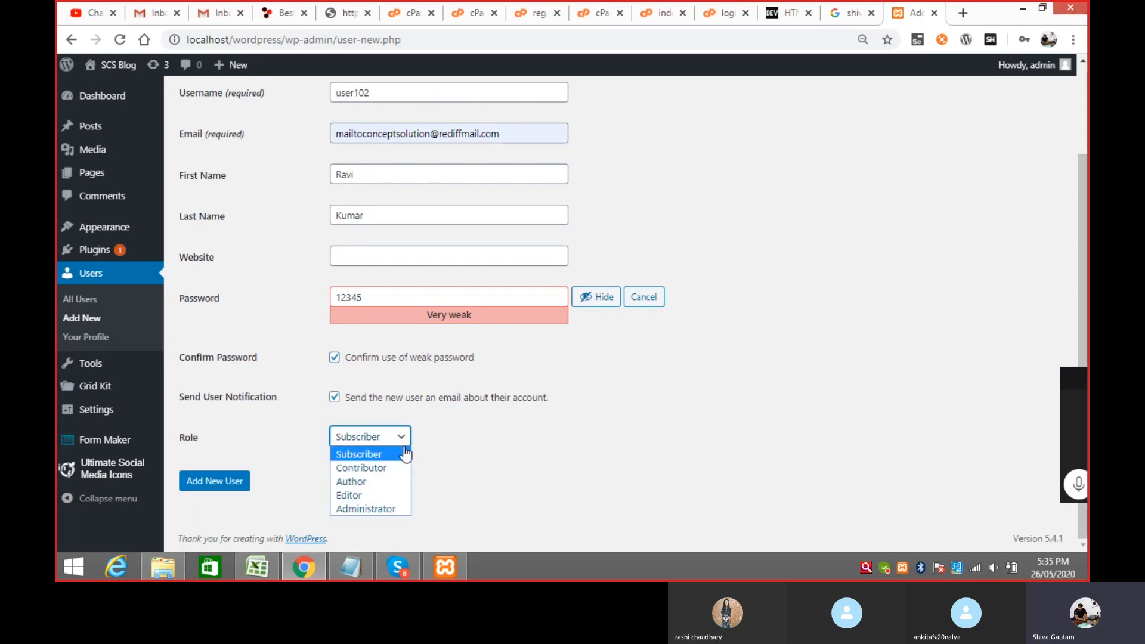
click(377, 481)
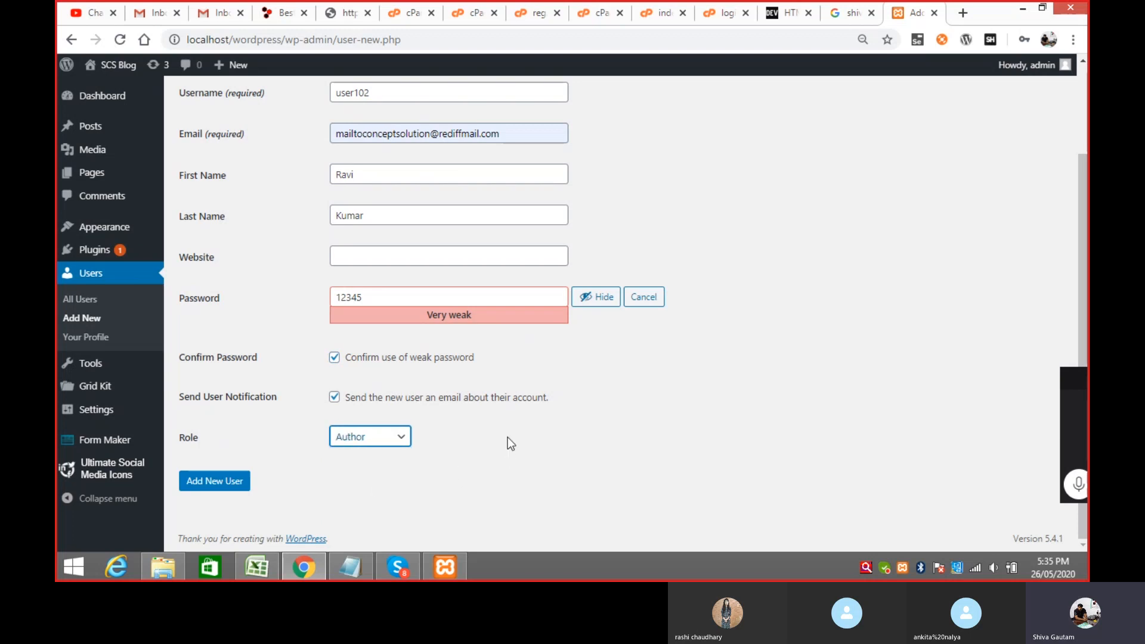
click(227, 490)
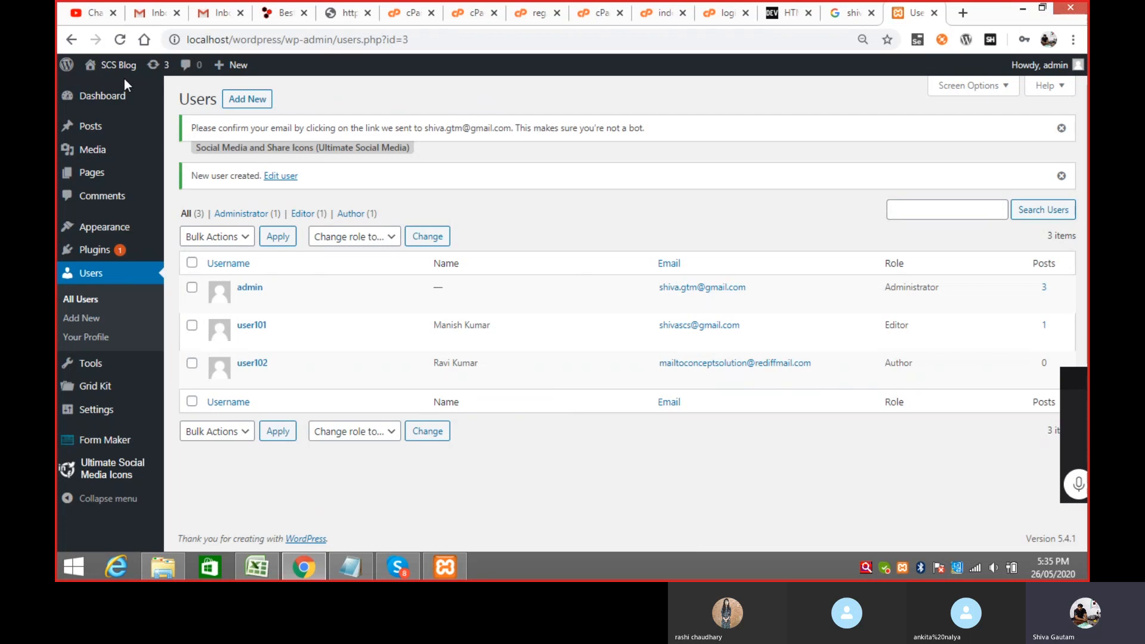
Step: Open the live SCS Blog in a new tab, scroll its posts, then return to the Users tab
right_click(132, 92)
click(154, 96)
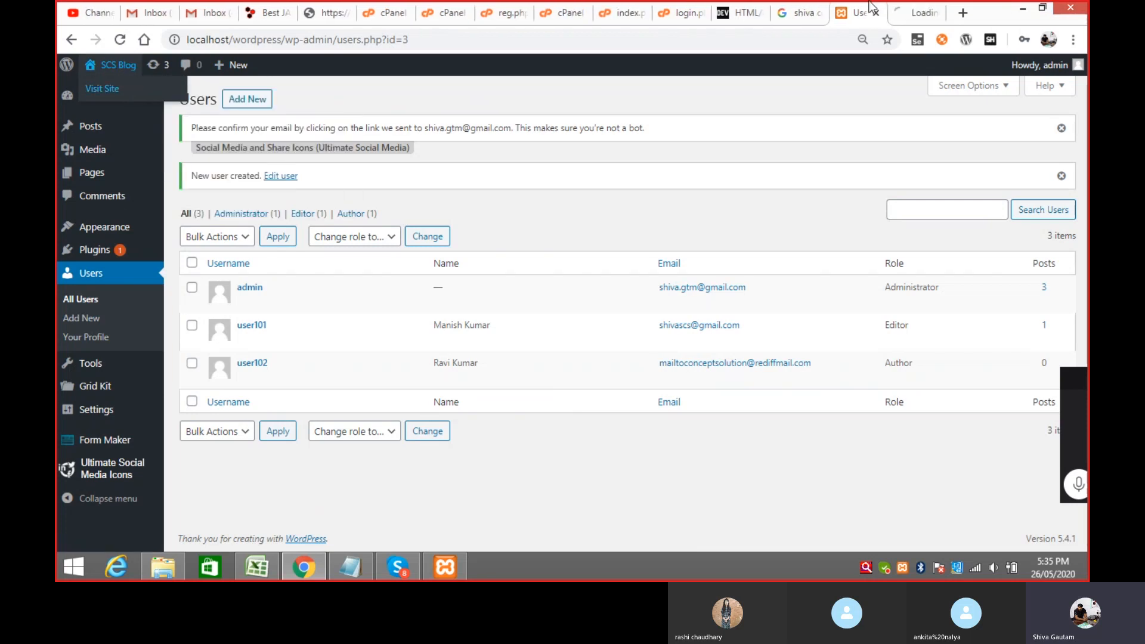
click(912, 15)
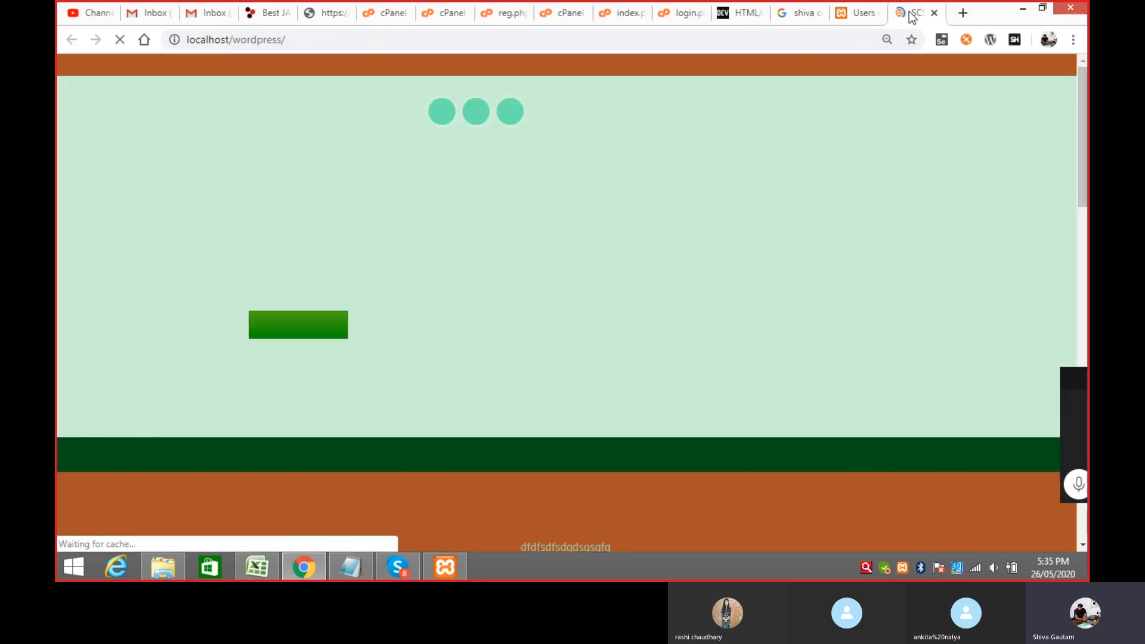
drag(1083, 88, 1075, 235)
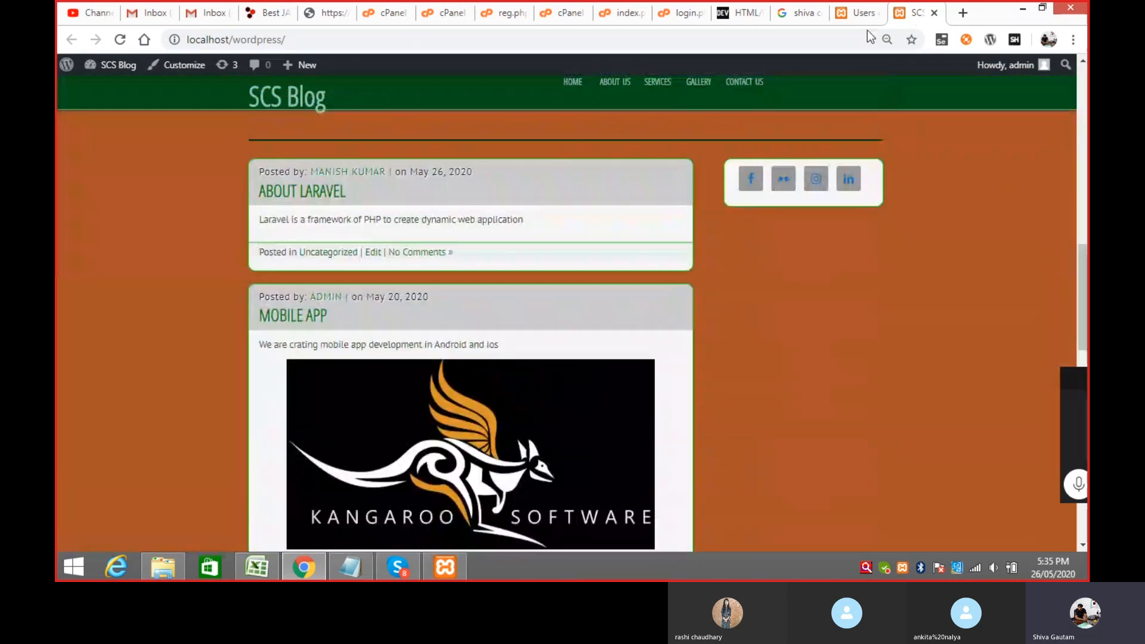
click(859, 13)
mouse_move(1041, 66)
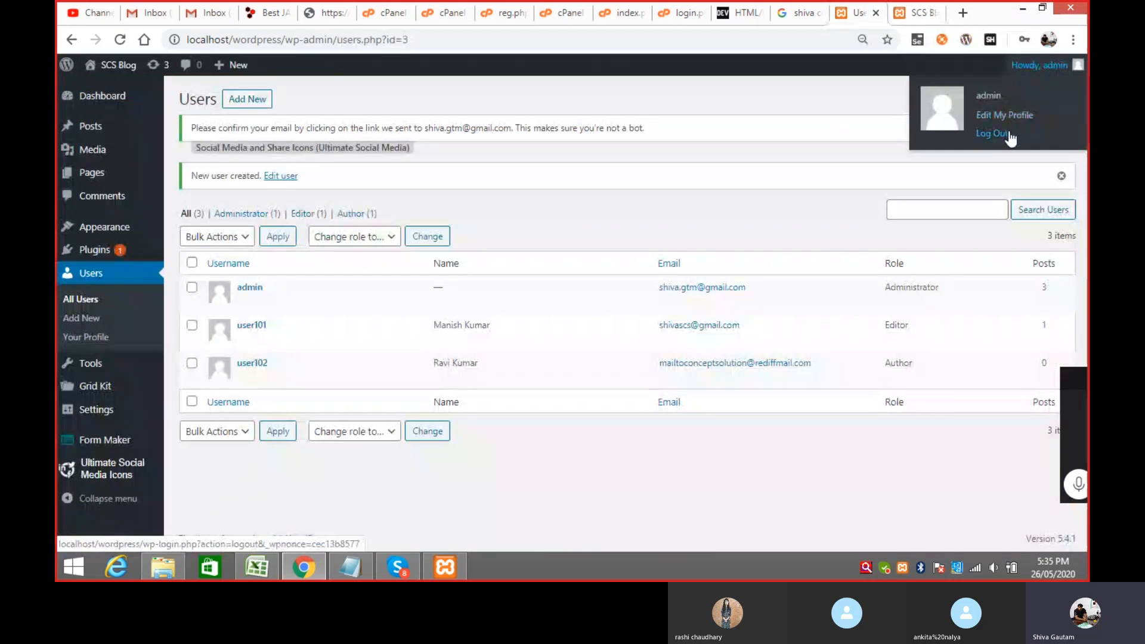
Step: Log out of admin and sign in as user102 with its password, reaching the SCS Blog Dashboard
click(993, 134)
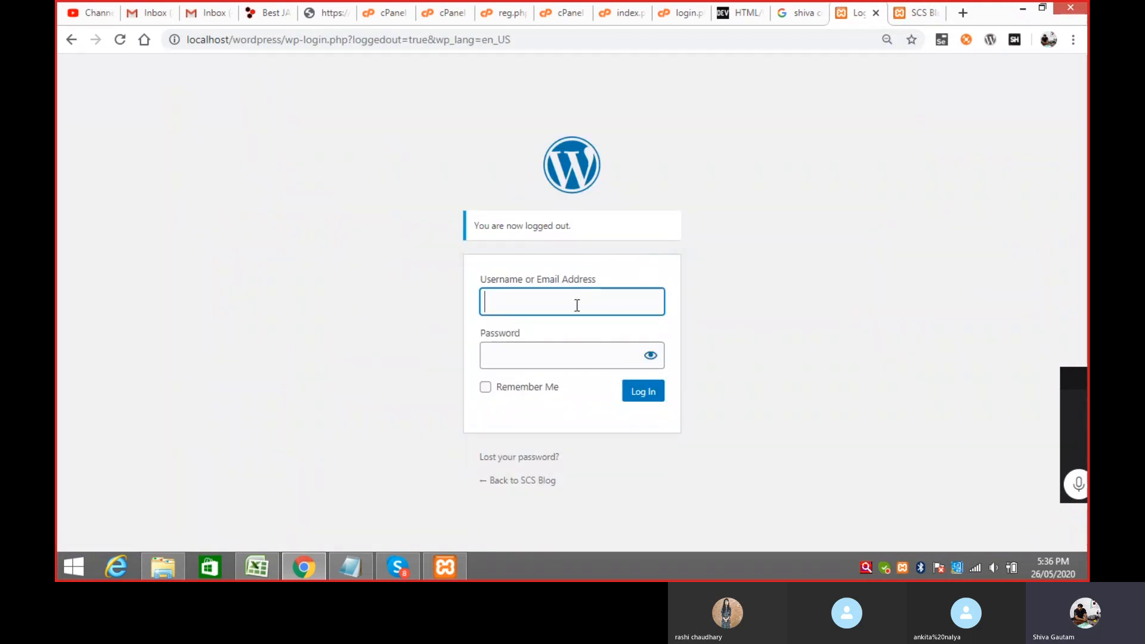
text(user)
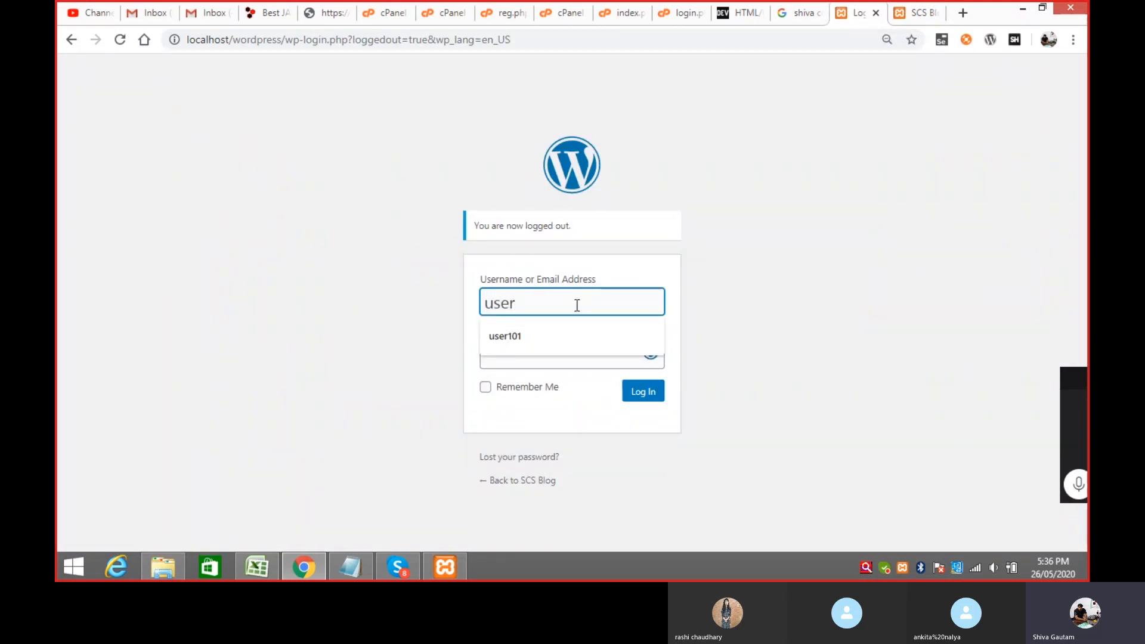
text(102)
key(Tab)
text(u)
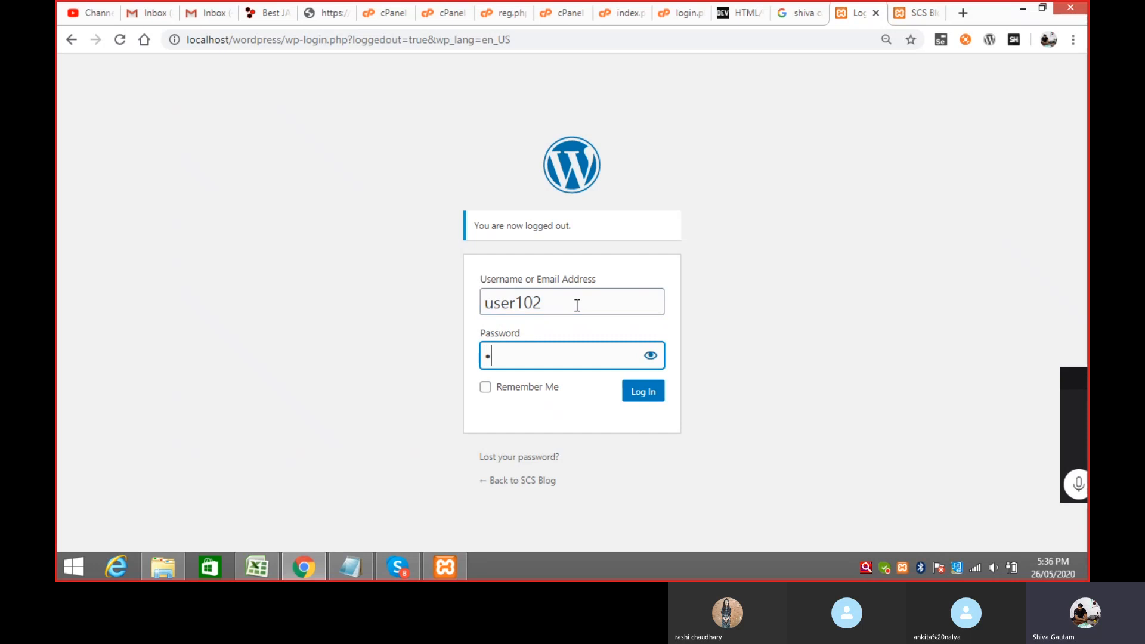
text(s)
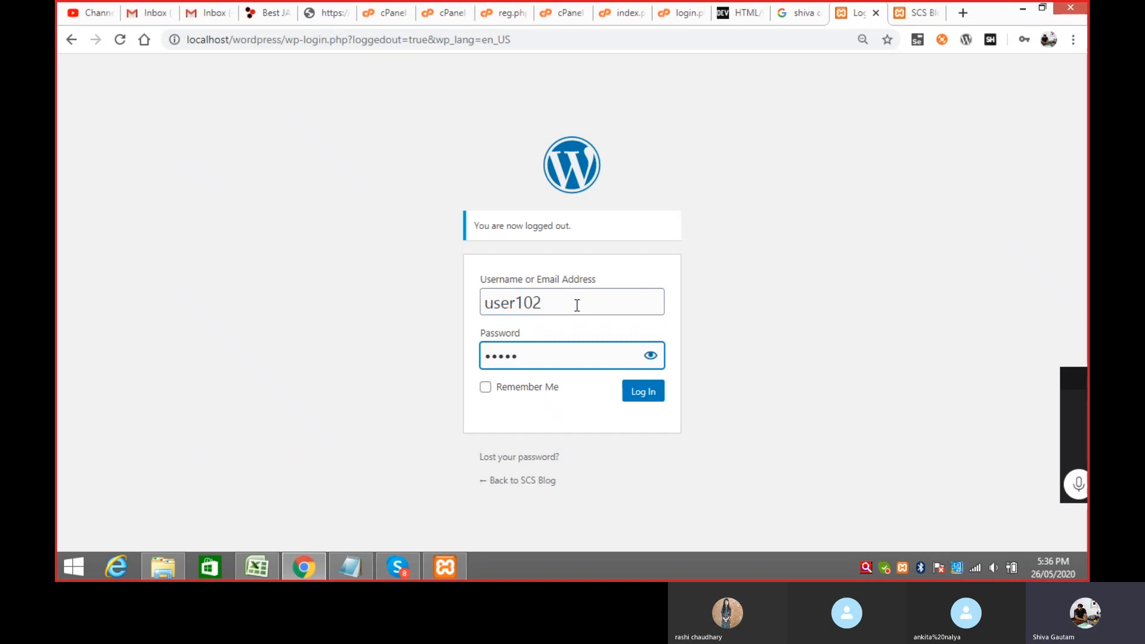
click(644, 391)
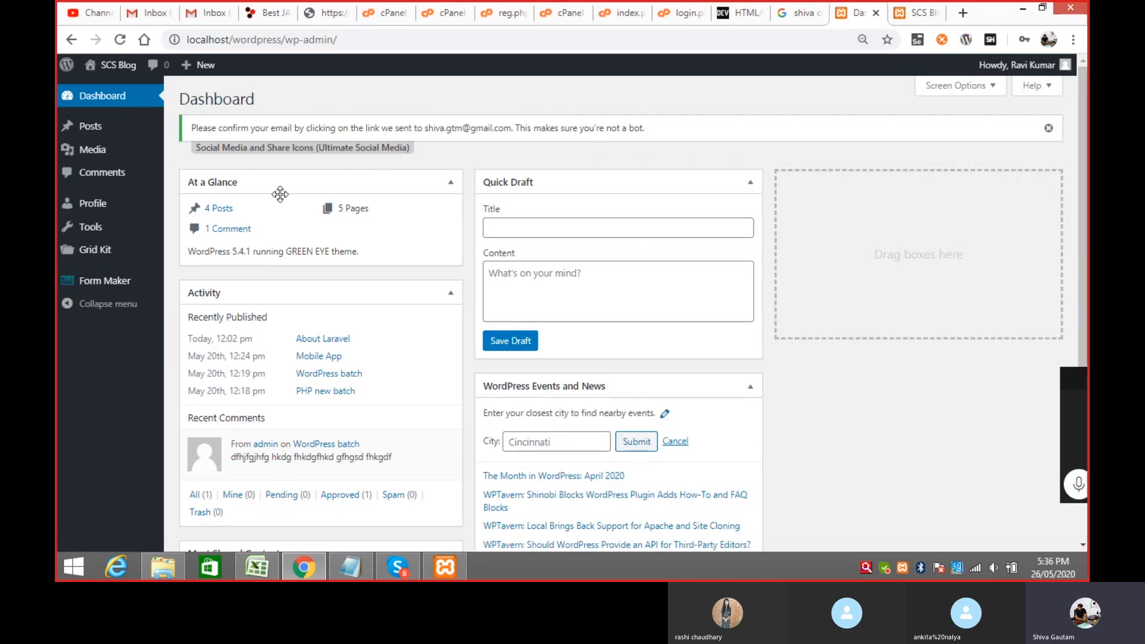
mouse_move(95, 127)
Step: Review the All Posts list of 4 published posts, then start a new post
mouse_move(132, 132)
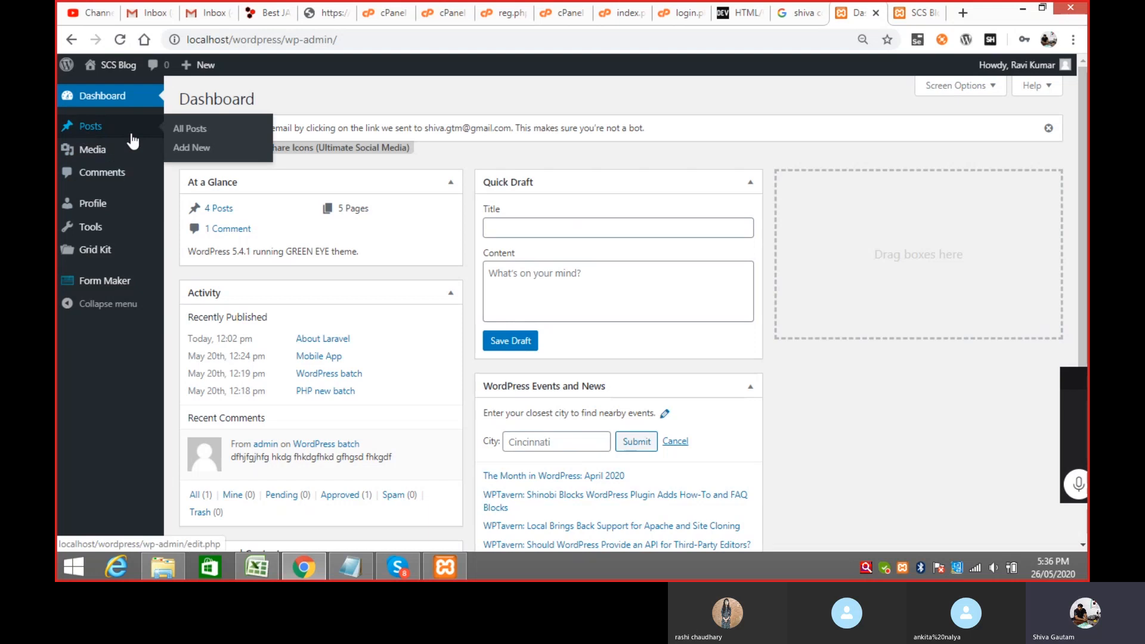
click(197, 133)
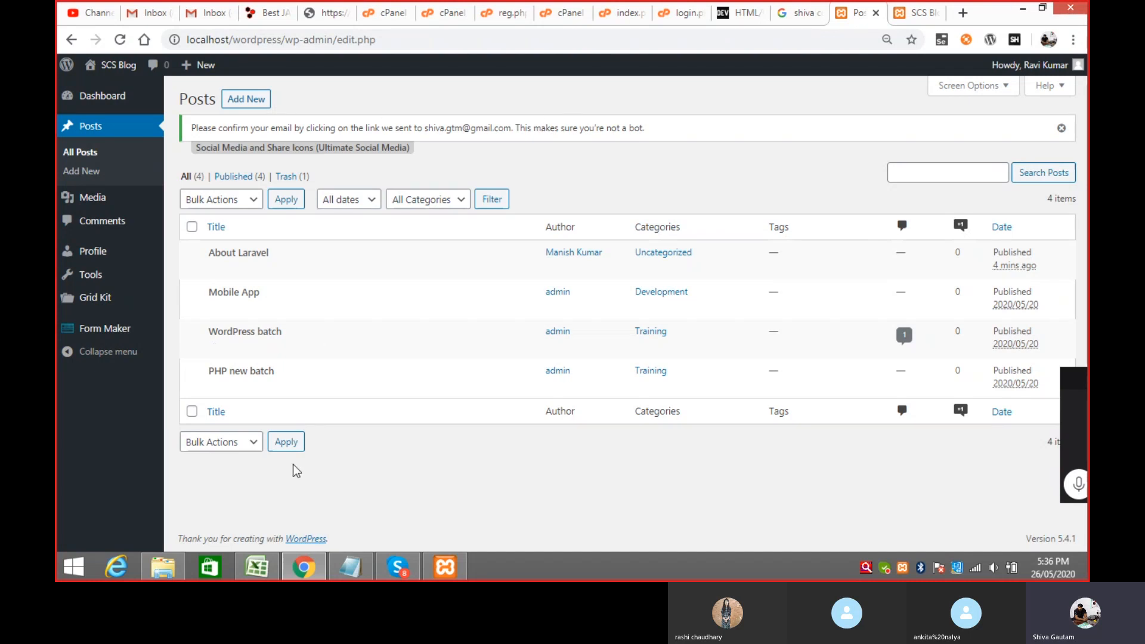
click(237, 101)
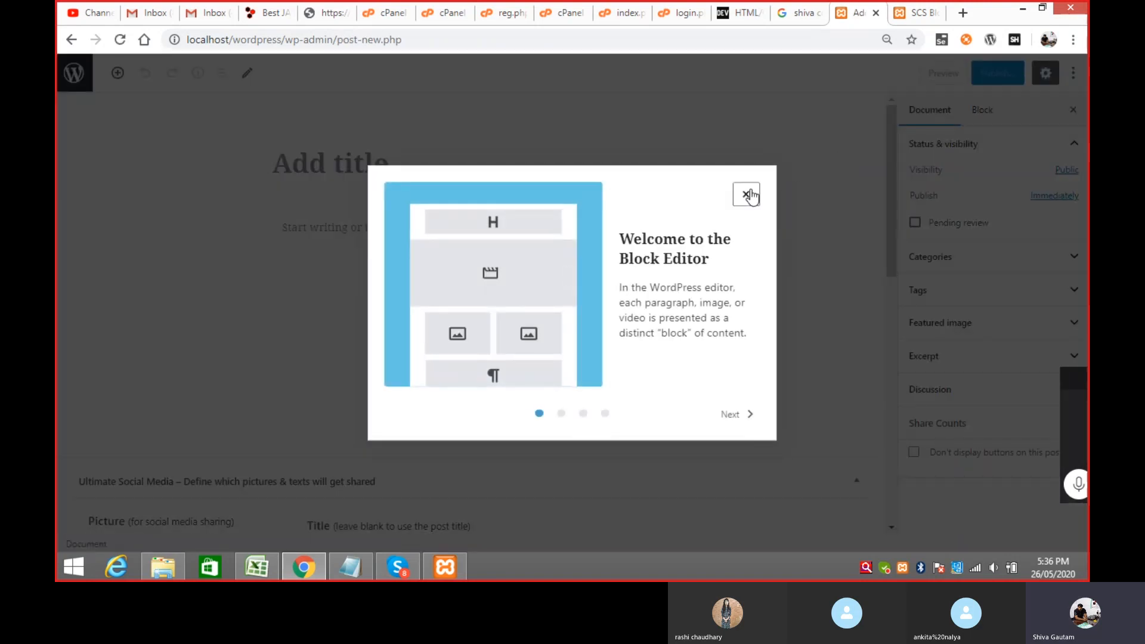
Step: Dismiss the editor's welcome tips and title the new post 'About CI'
click(745, 193)
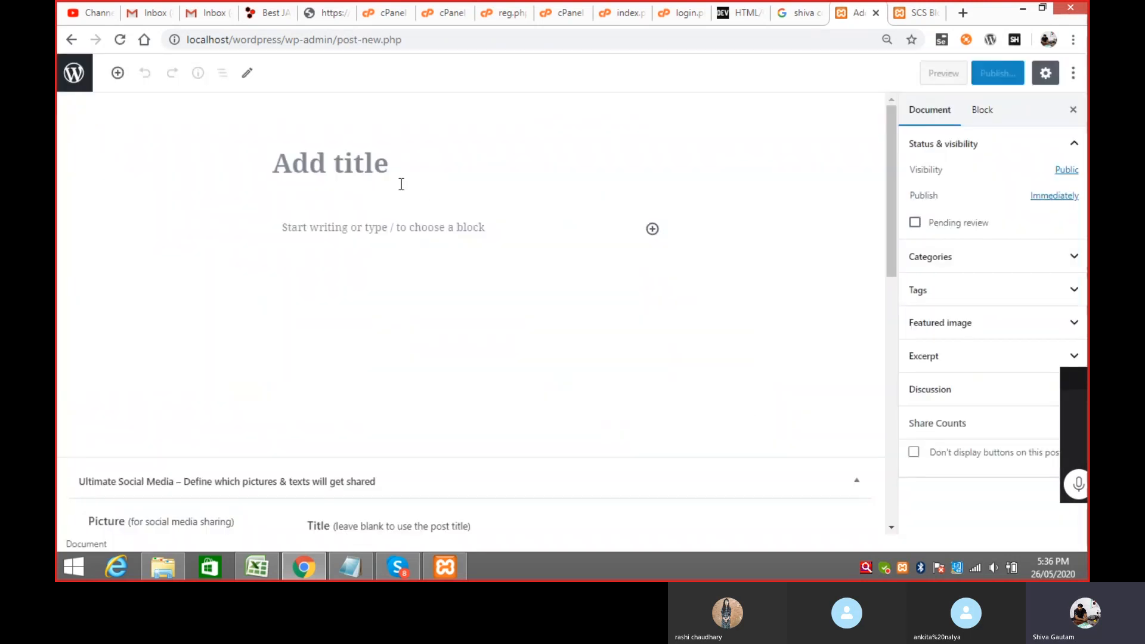
click(390, 163)
text(Abo)
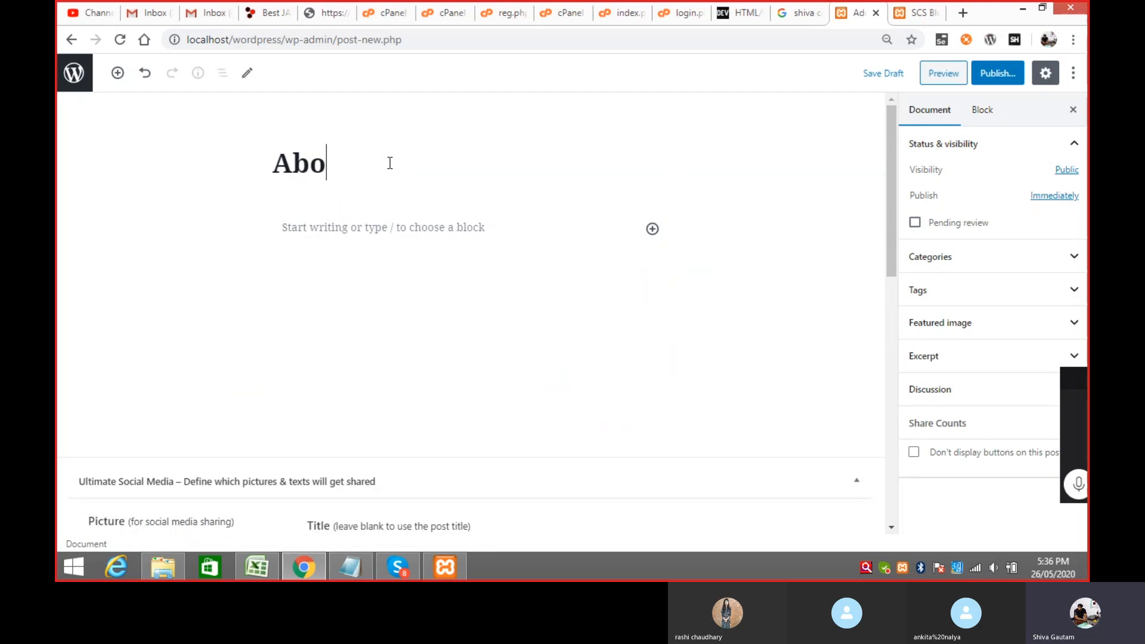
text(ut CI)
Step: Write the paragraph about building dynamic PHP apps with MVC Design support, then publish the post
click(355, 226)
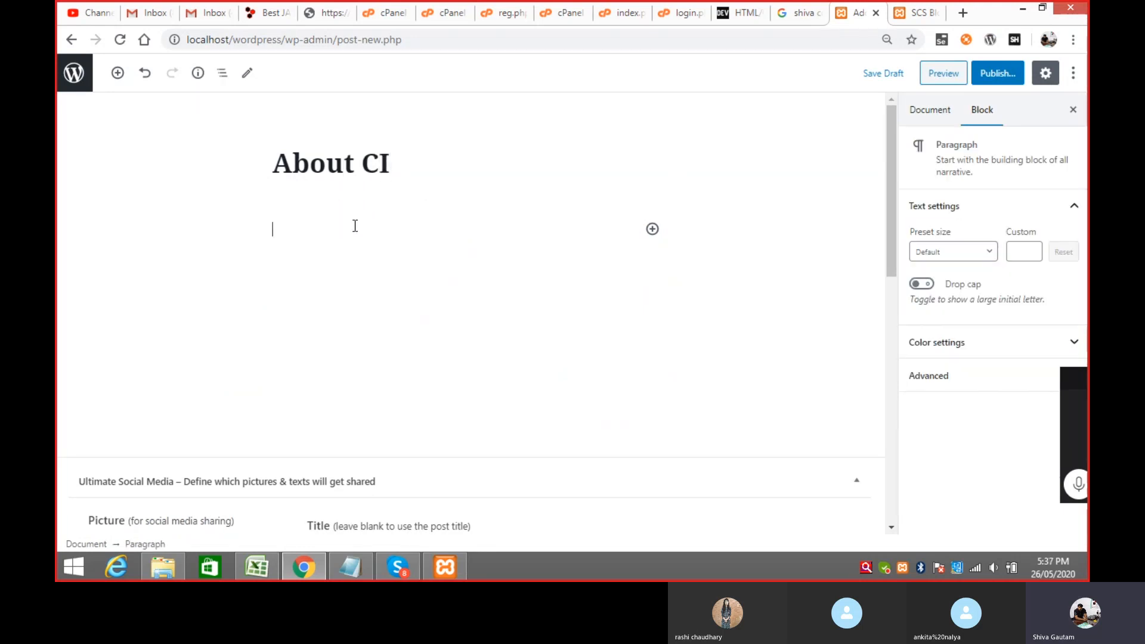
text(It is use)
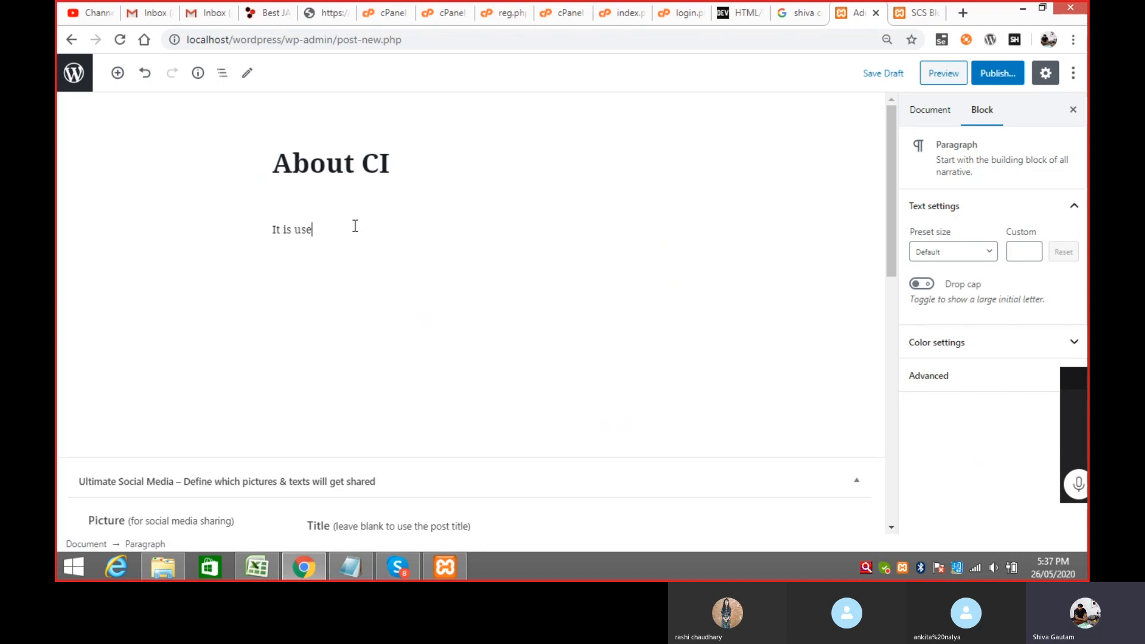
text(d to create dynaki)
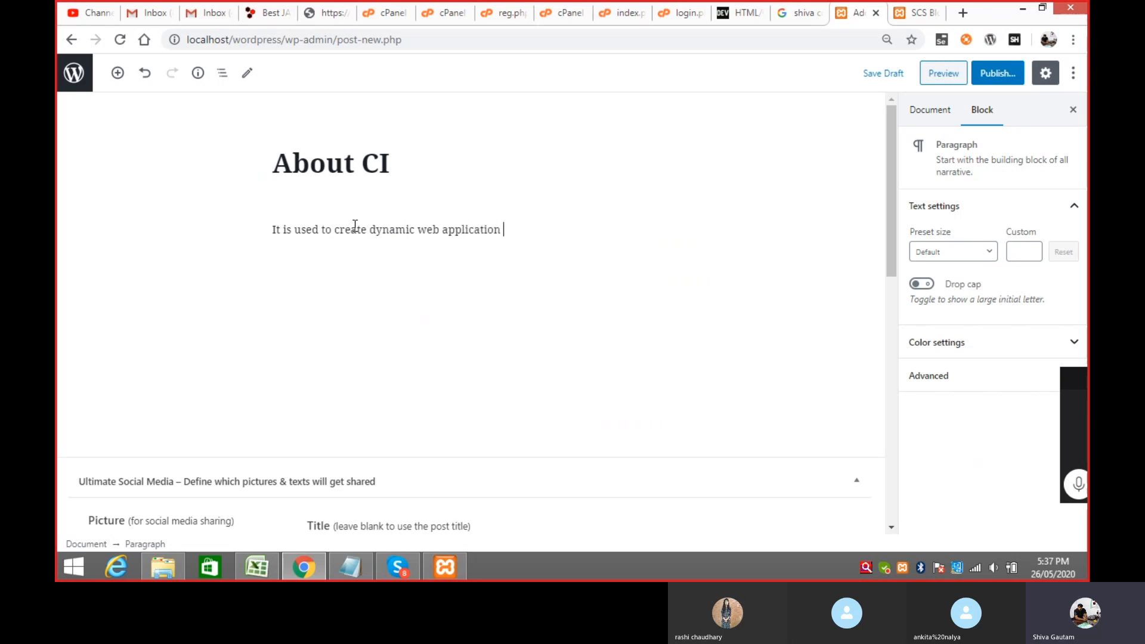
text(using PHP ,it support)
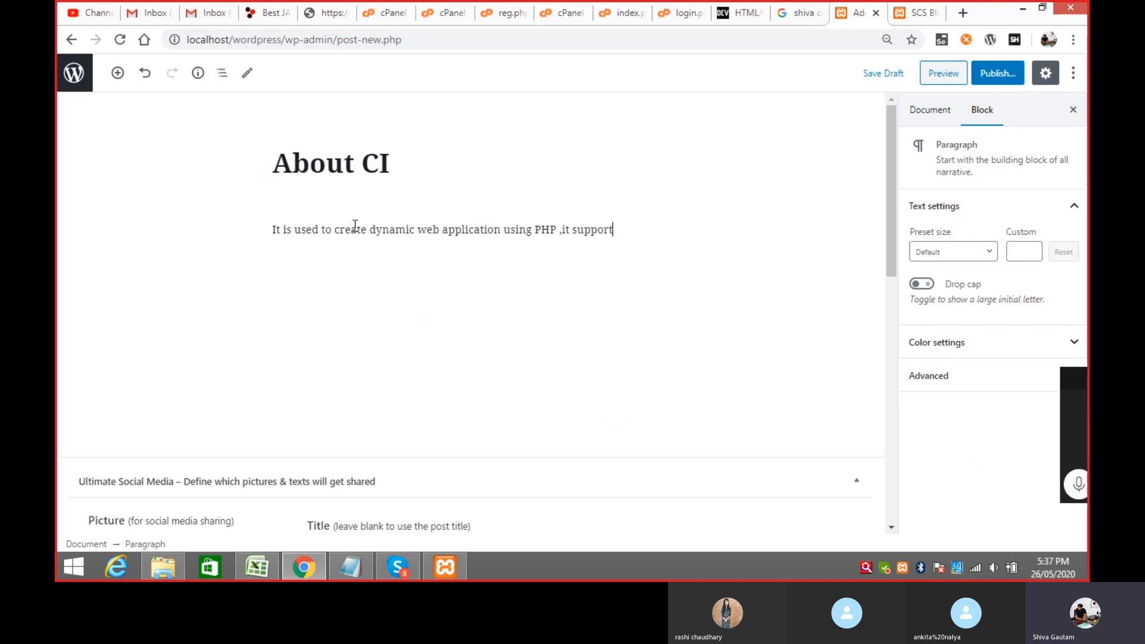
text( MVC Design pattern)
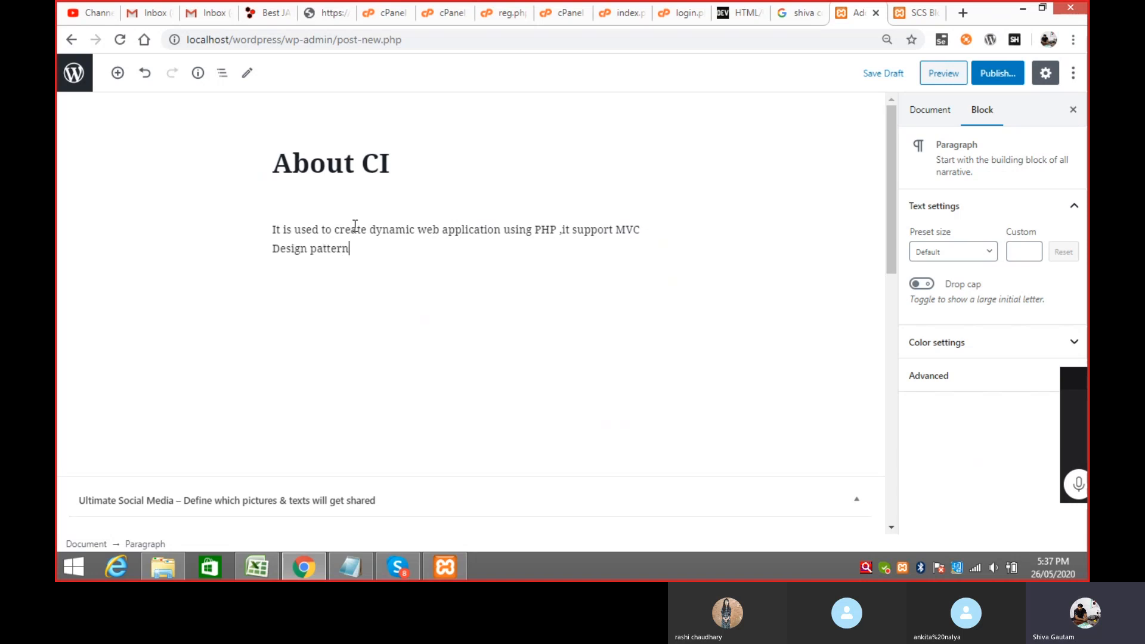
click(1005, 77)
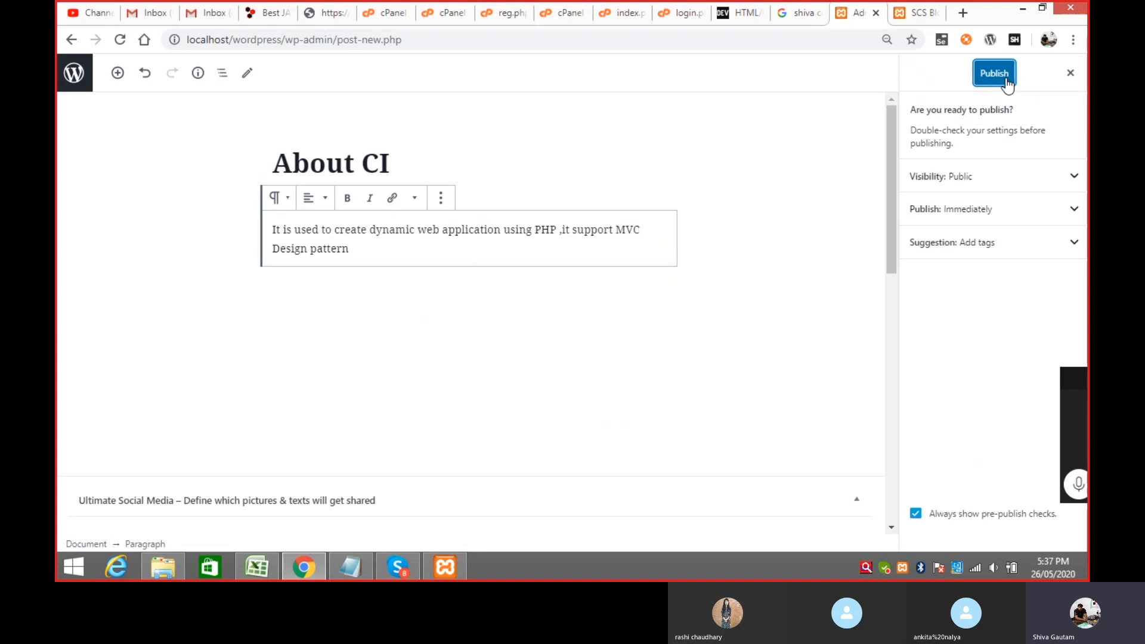
click(995, 74)
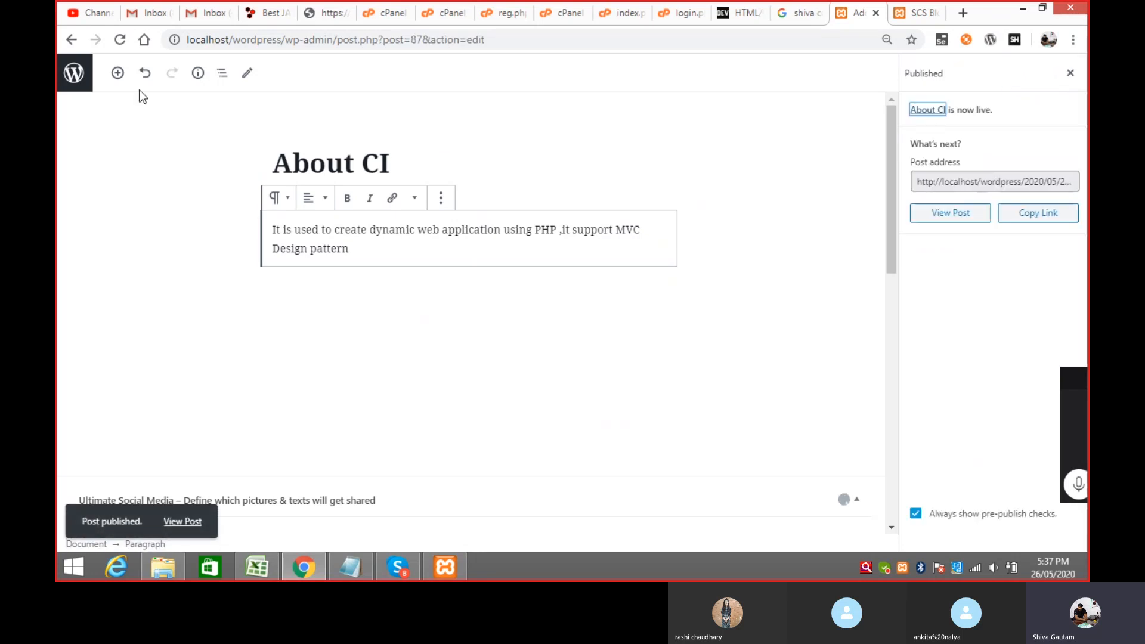
Step: Reload the Posts list and filter it to All, then Mine, showing 'About CI'
click(71, 40)
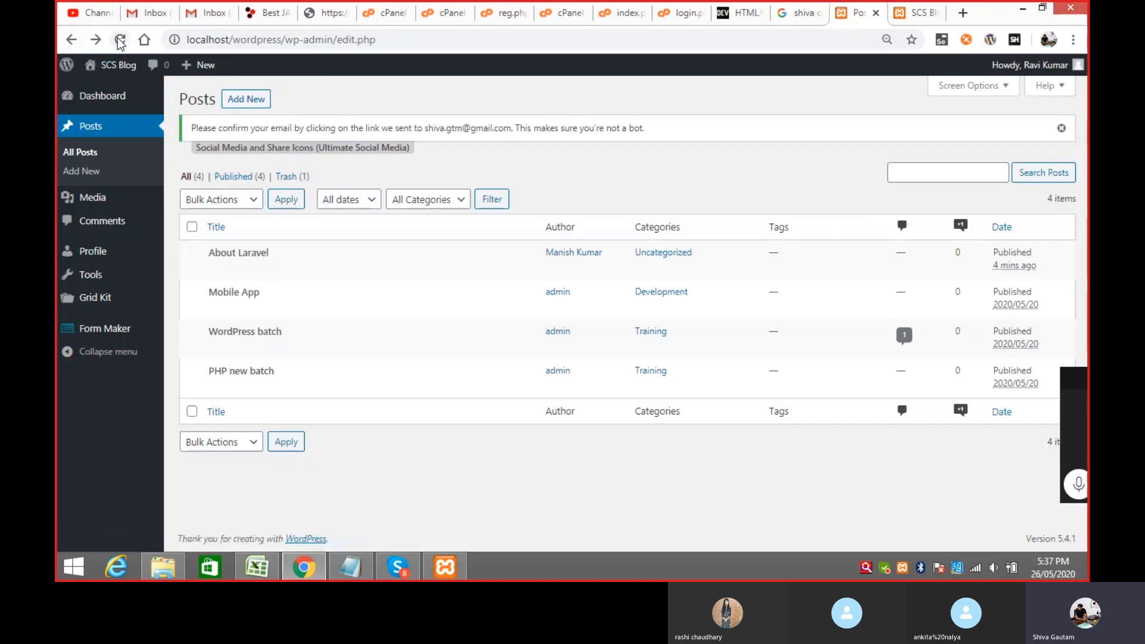
click(120, 40)
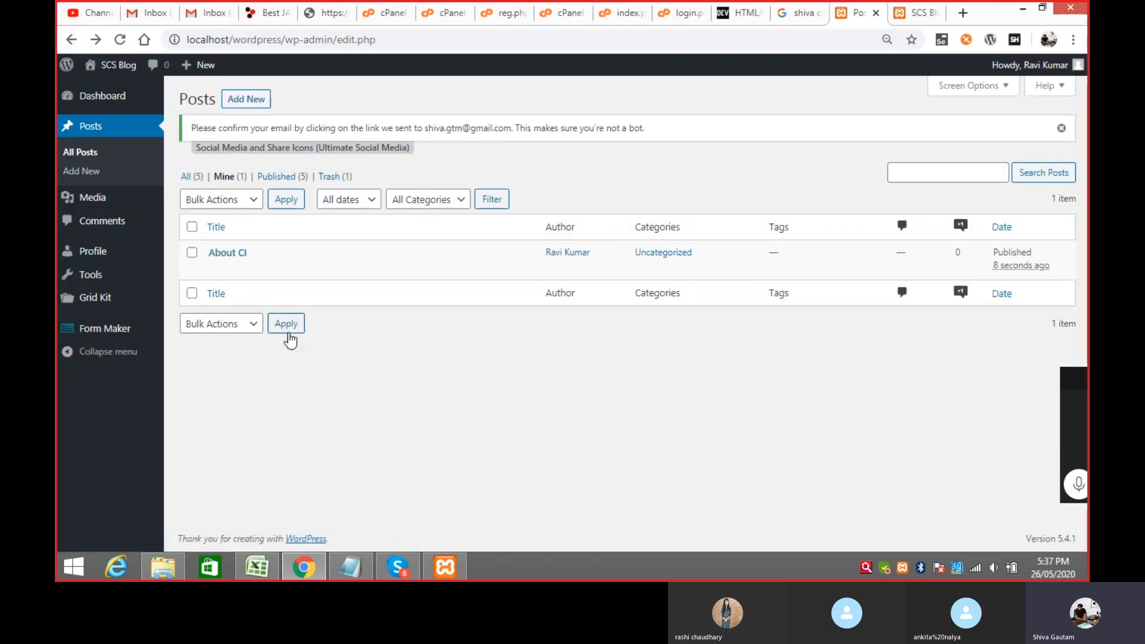
click(96, 156)
click(197, 179)
click(232, 179)
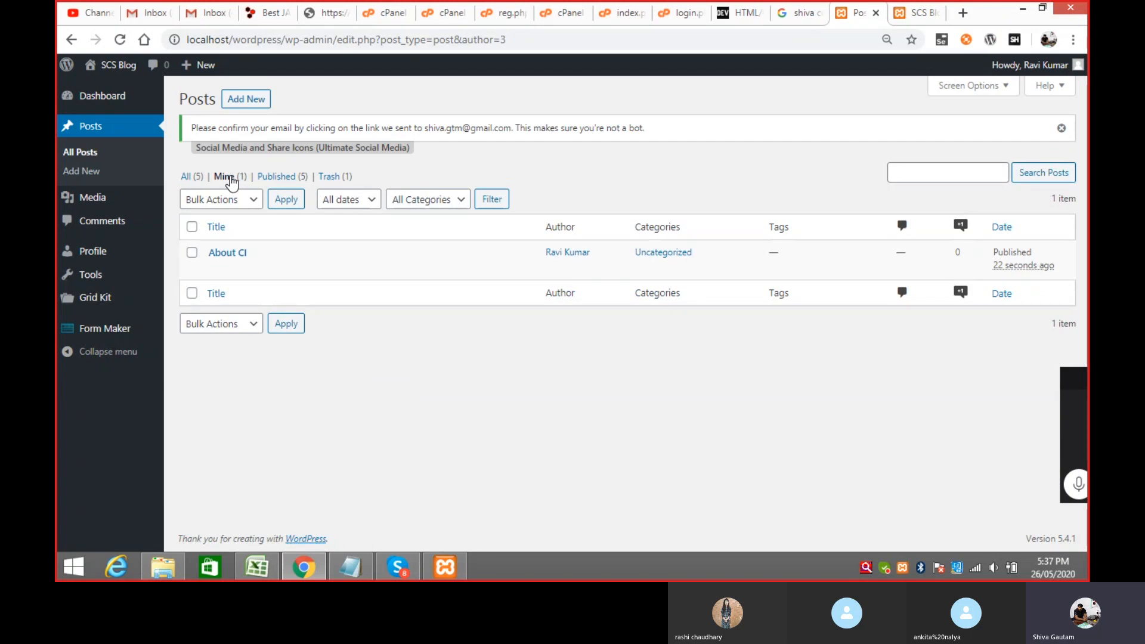
Step: Reload the SCS Blog front page to confirm 'About CI' is listed first, then return to Posts
click(918, 13)
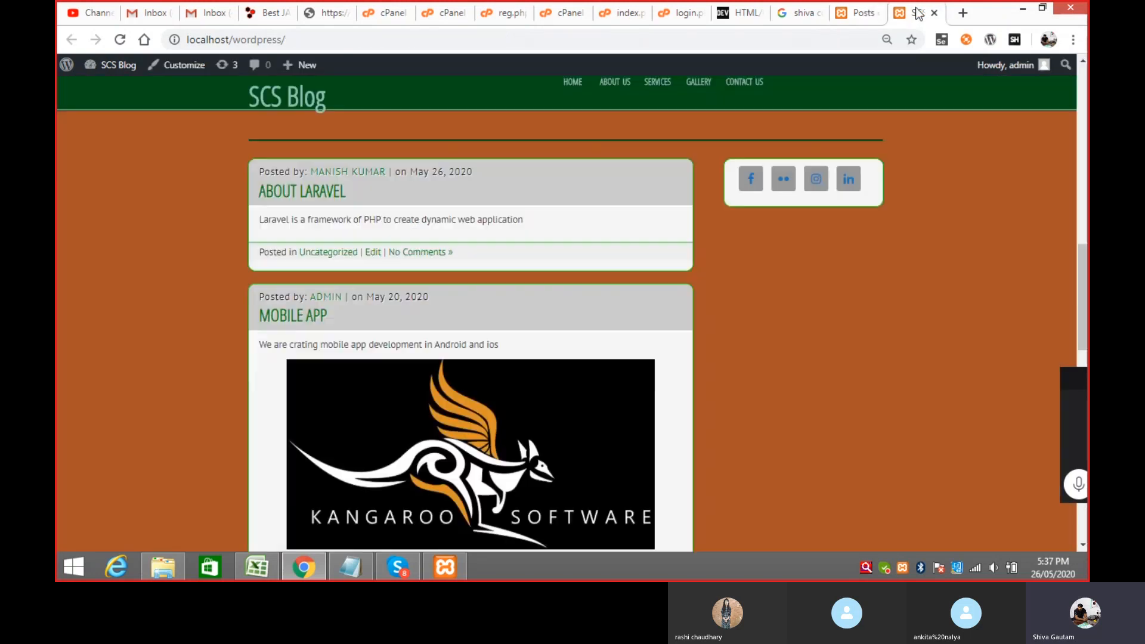
click(129, 67)
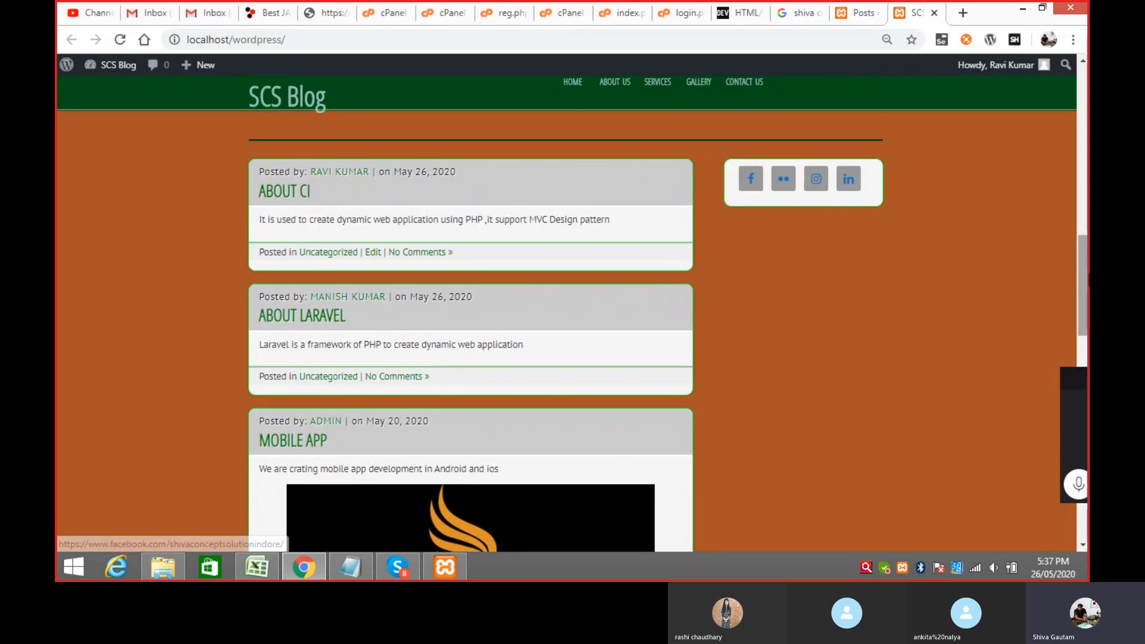
scroll(573, 310, up, 5)
scroll(573, 310, down, 4)
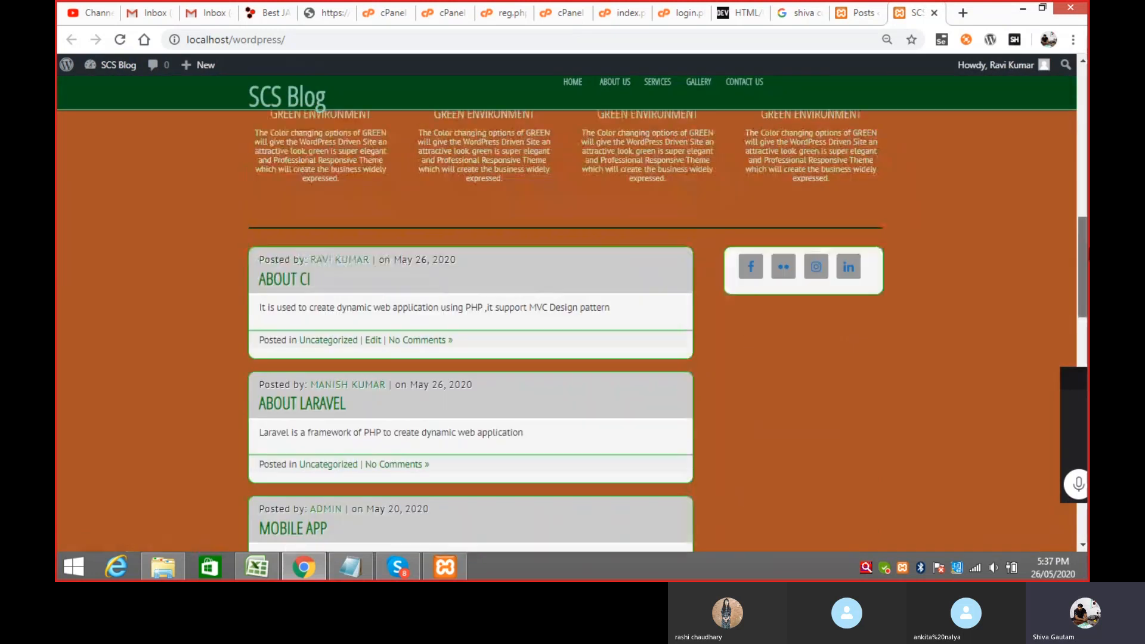
scroll(804, 238, up, 1)
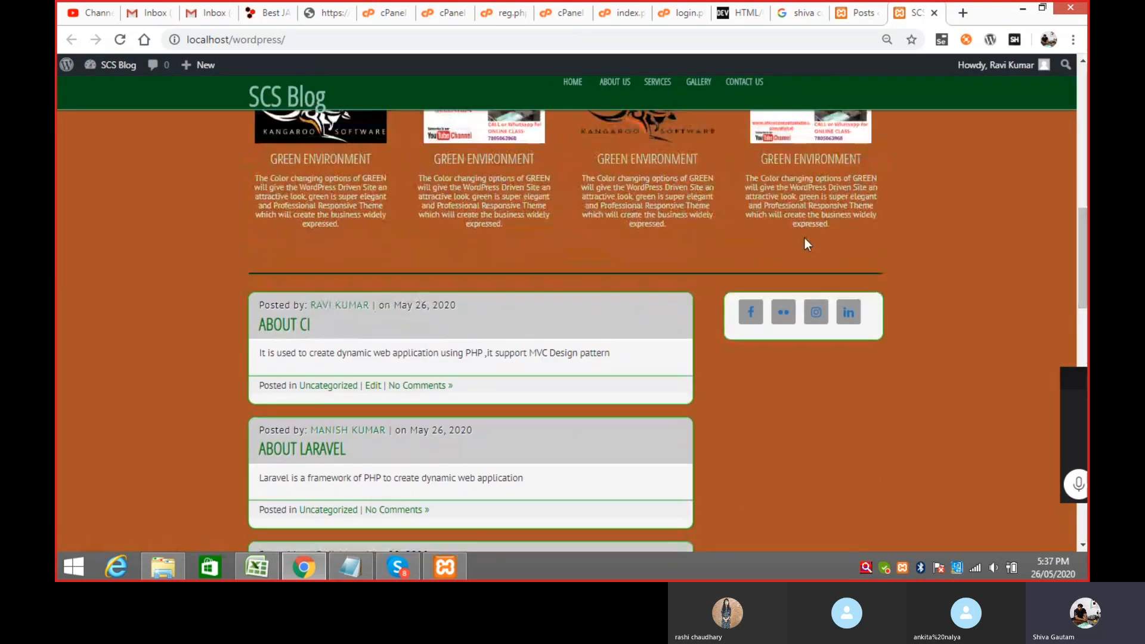
click(850, 14)
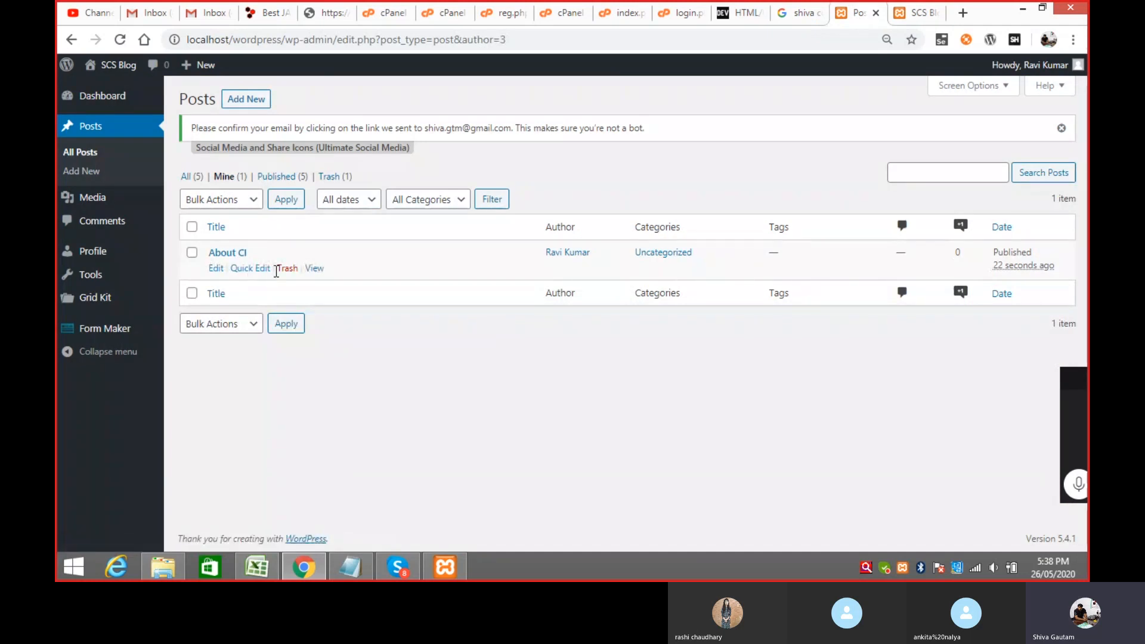
Step: Browse all five posts, the hpebanner.jpg media details and the comments list, ending on Profile
click(186, 176)
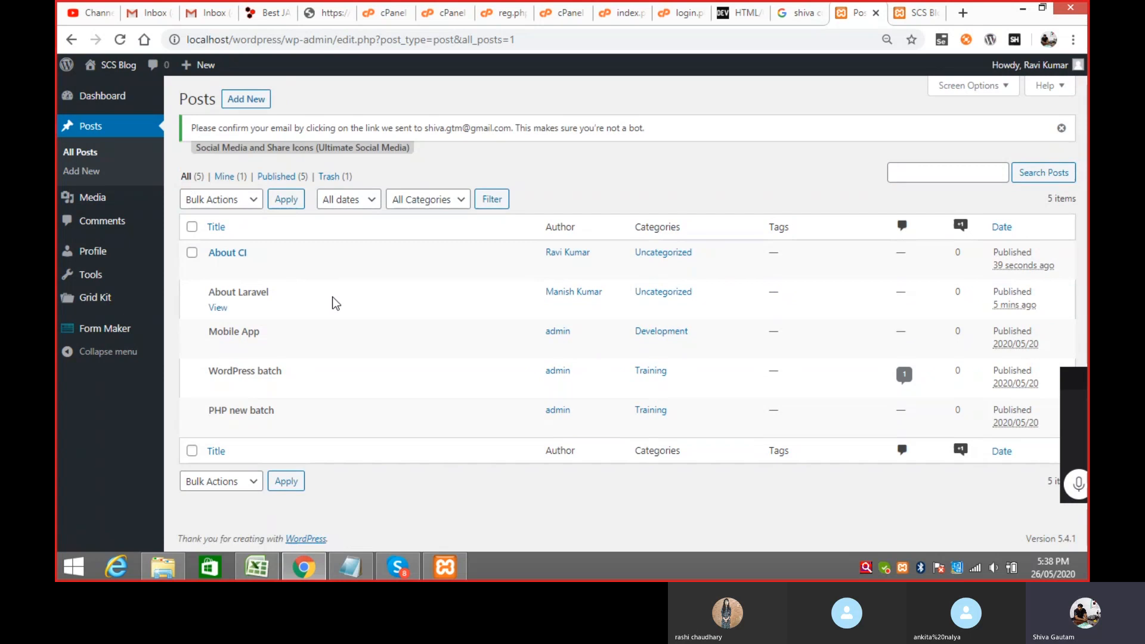
click(91, 198)
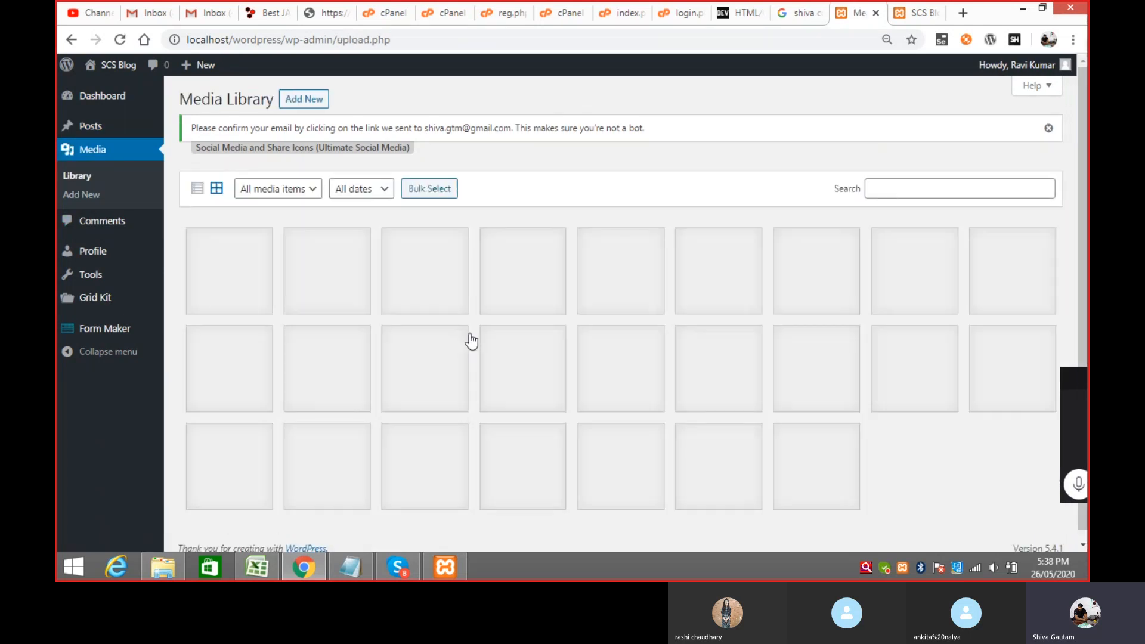
click(242, 275)
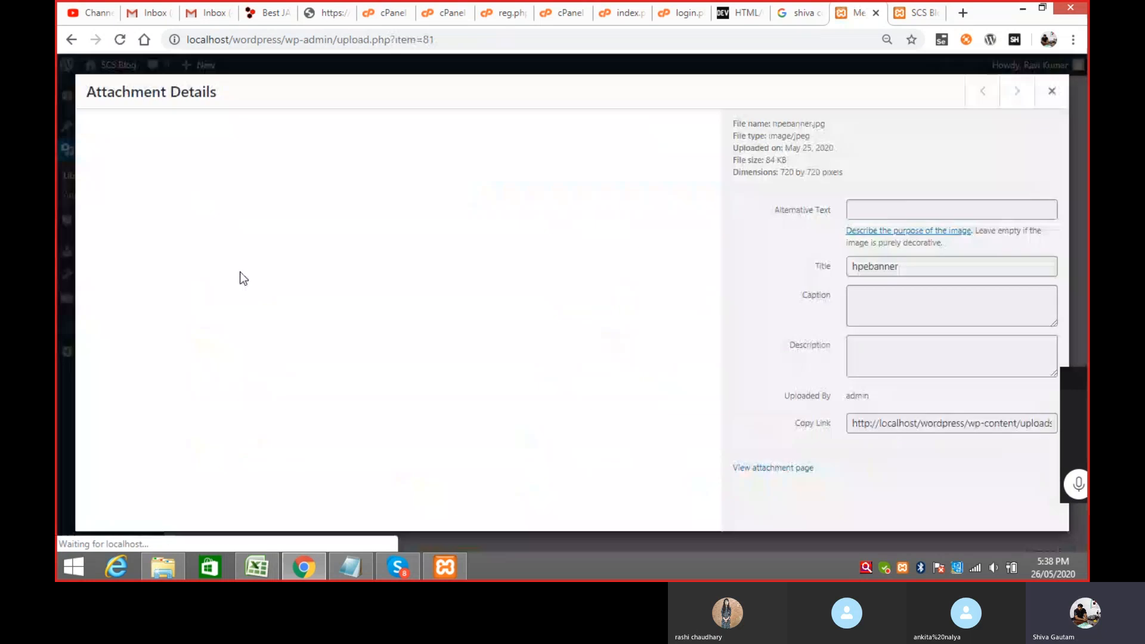
click(1051, 92)
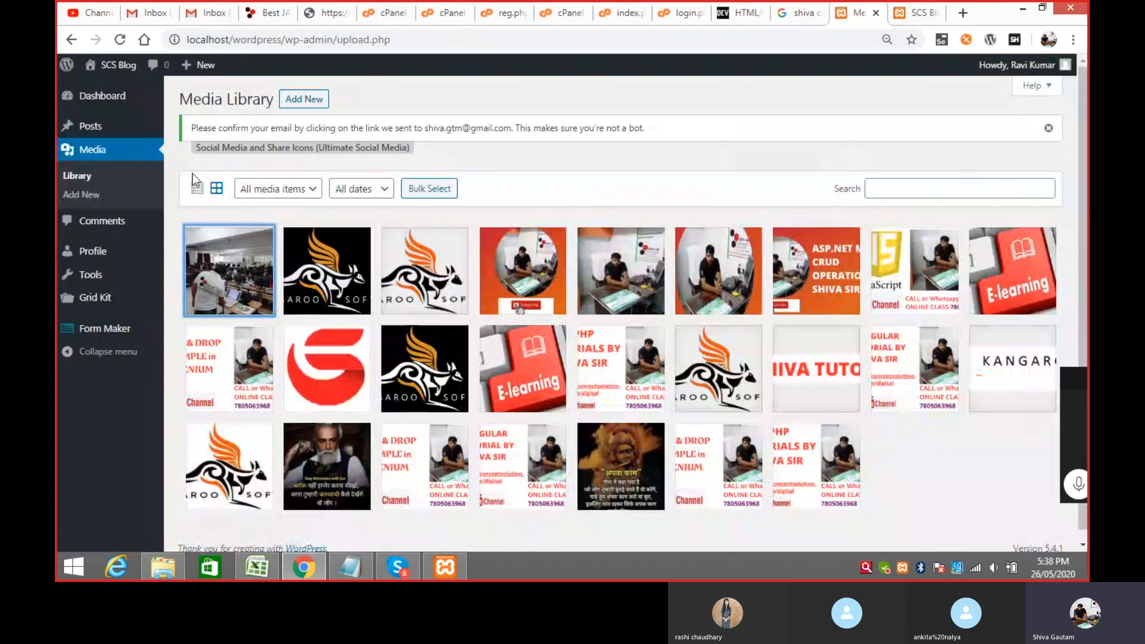
click(109, 224)
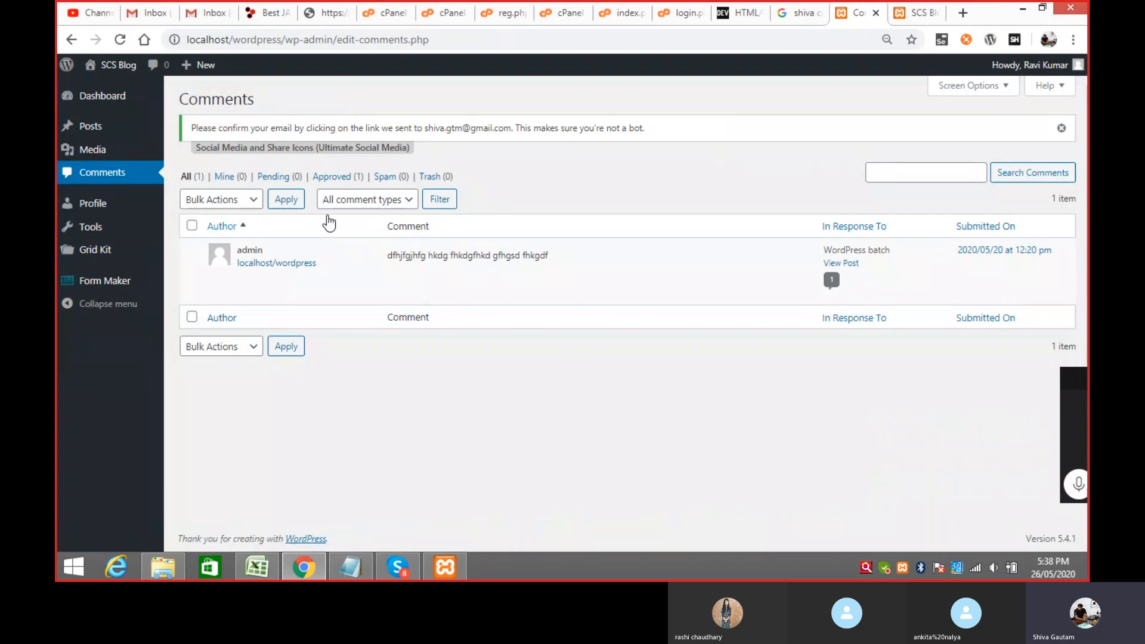
click(100, 206)
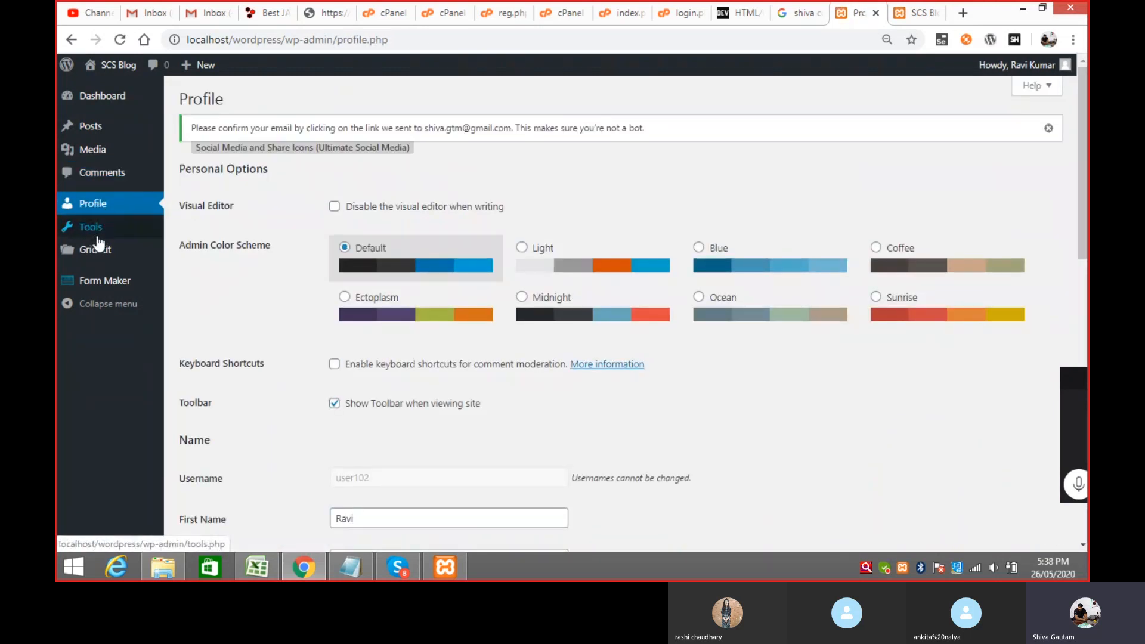
Step: Bring up the Howdy account menu in the top-right admin bar
mouse_move(104, 253)
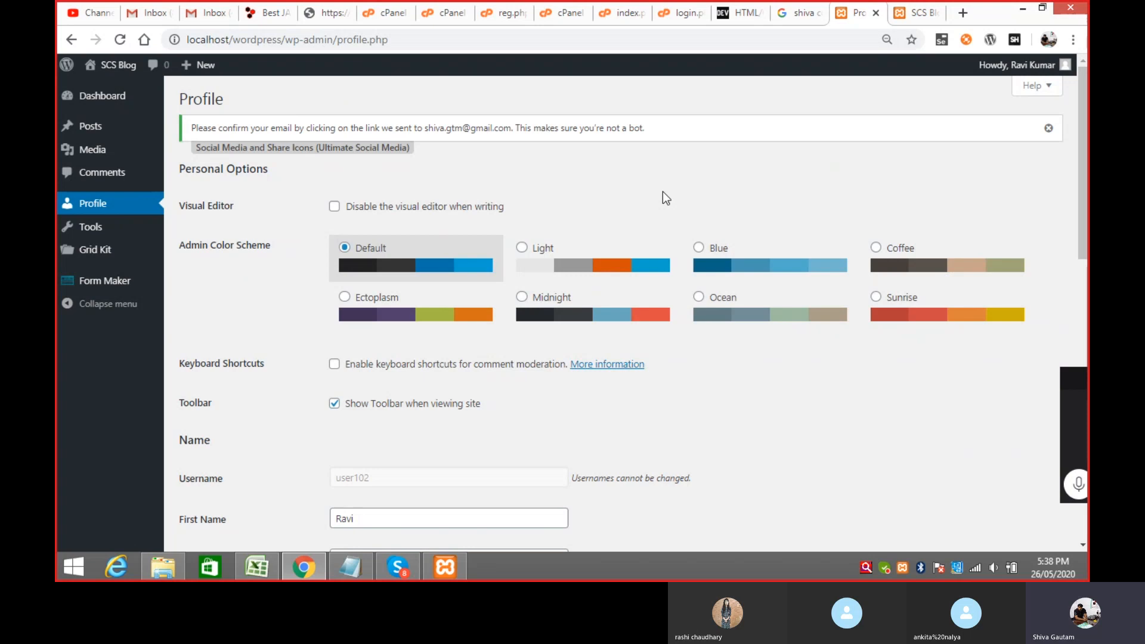
Step: Log out of the author account and sign back in as admin with its password
mouse_move(1030, 66)
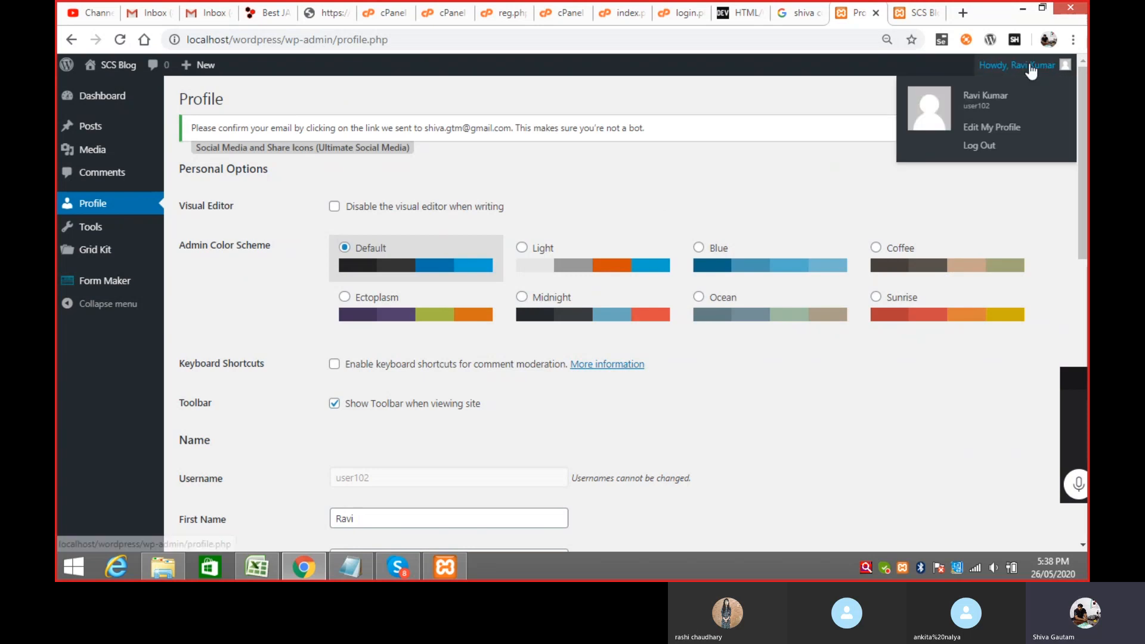
click(990, 146)
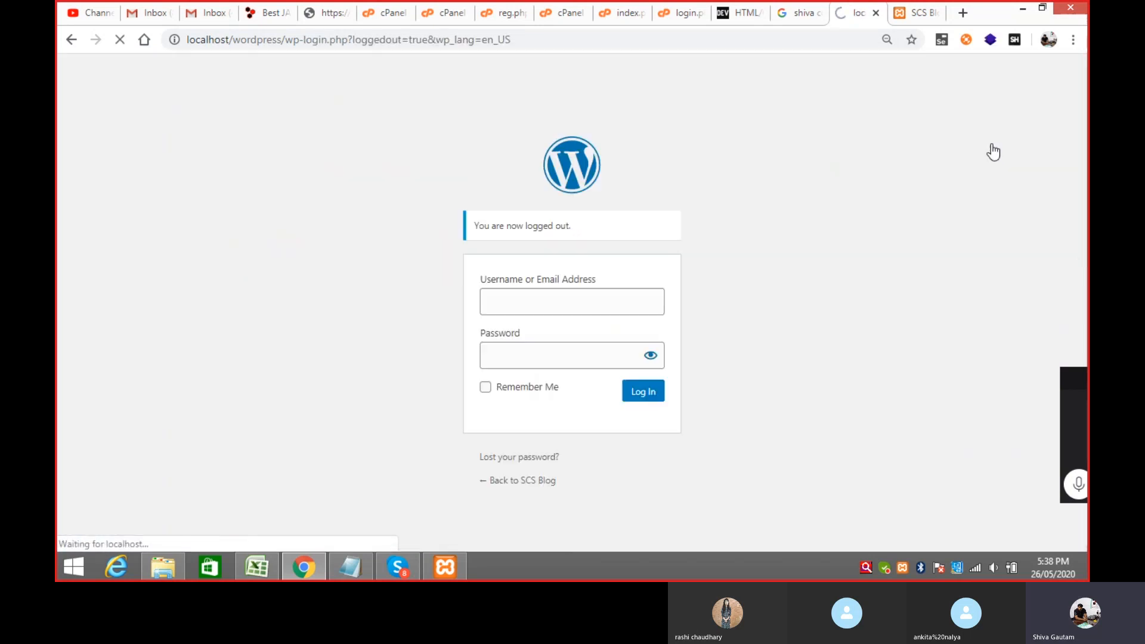
click(517, 307)
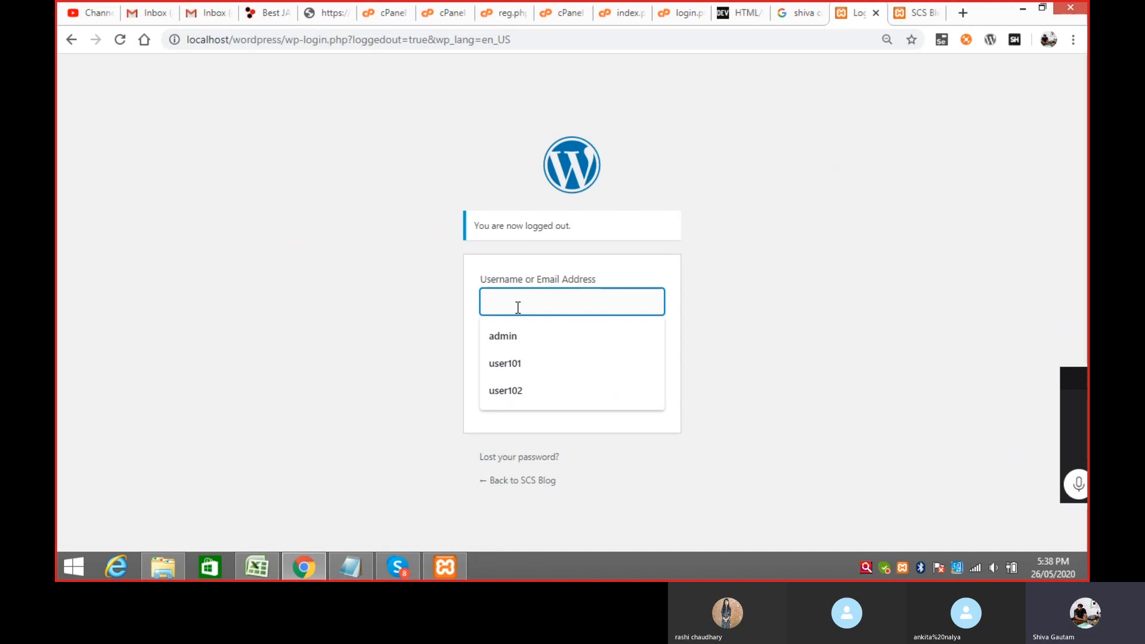
text(admin)
key(Tab)
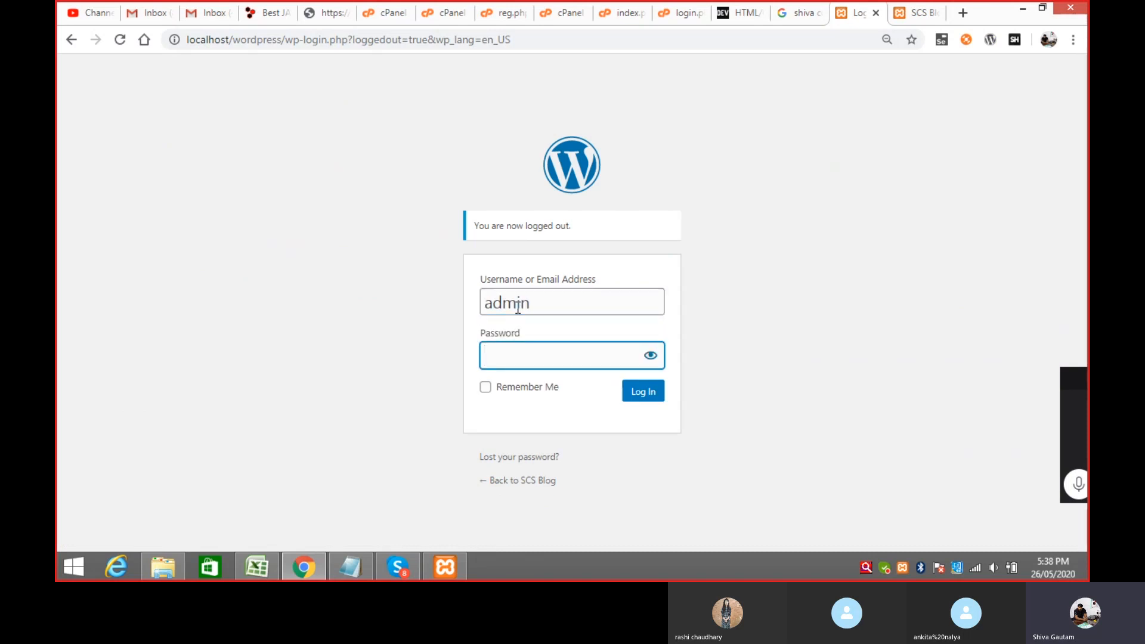
text(1234)
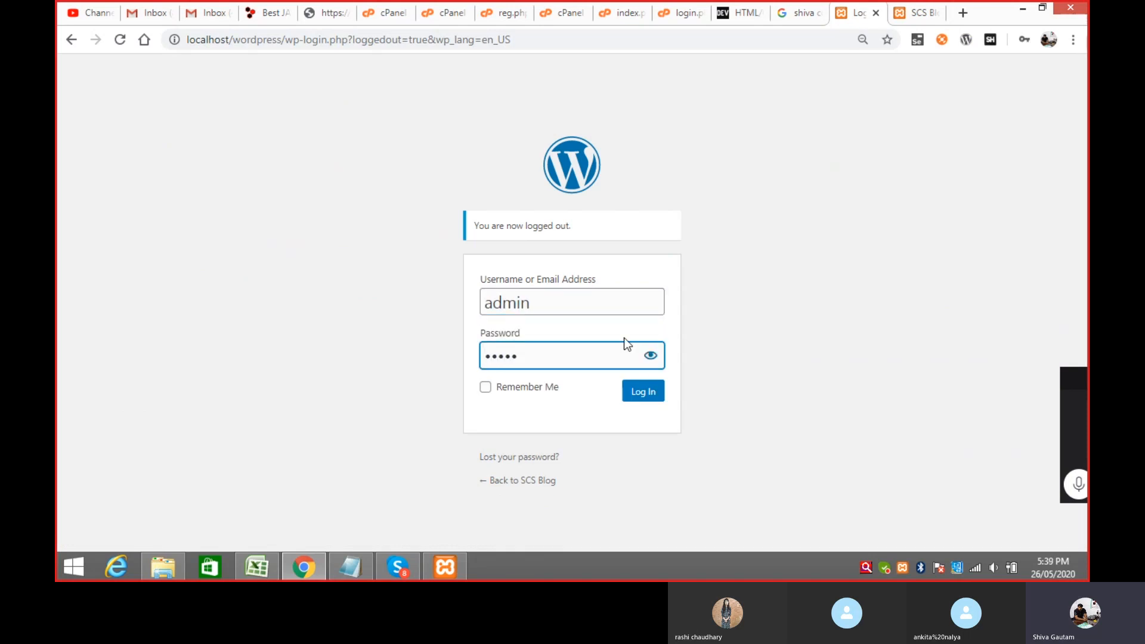
click(633, 397)
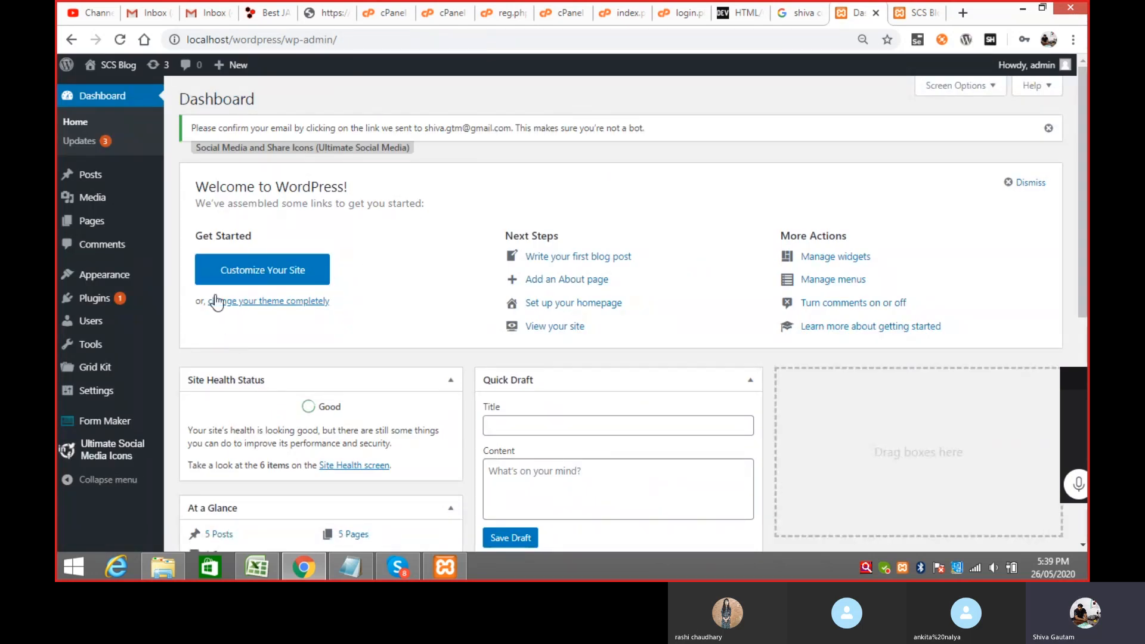
Step: Open the Add New User form from Users > All Users, then return to the Notepad role notes
mouse_move(105, 328)
click(189, 325)
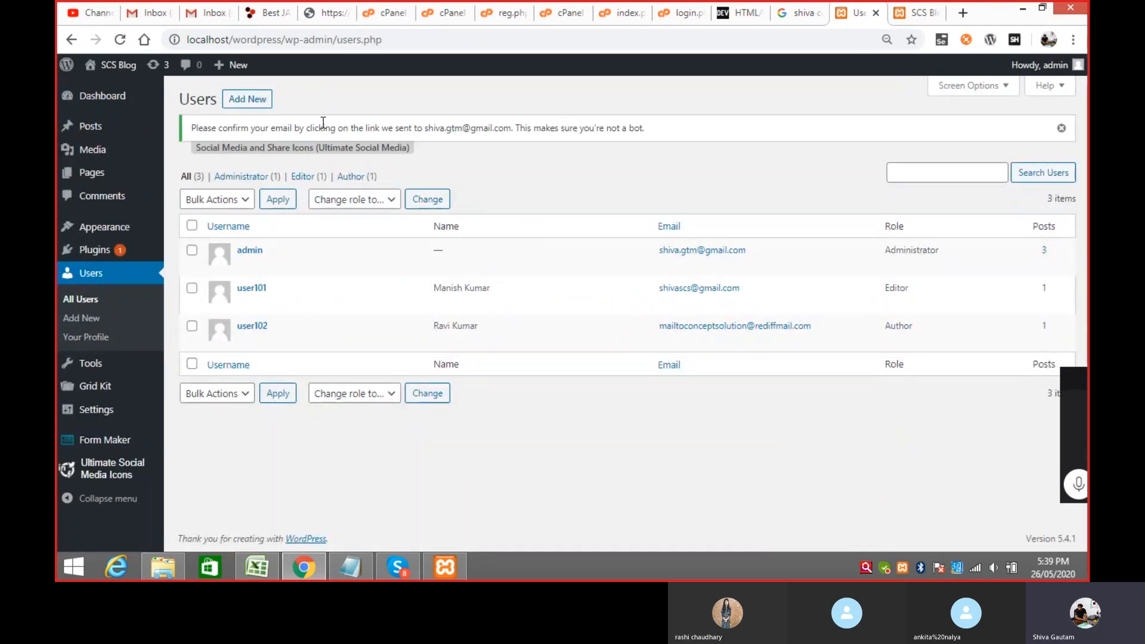
click(249, 102)
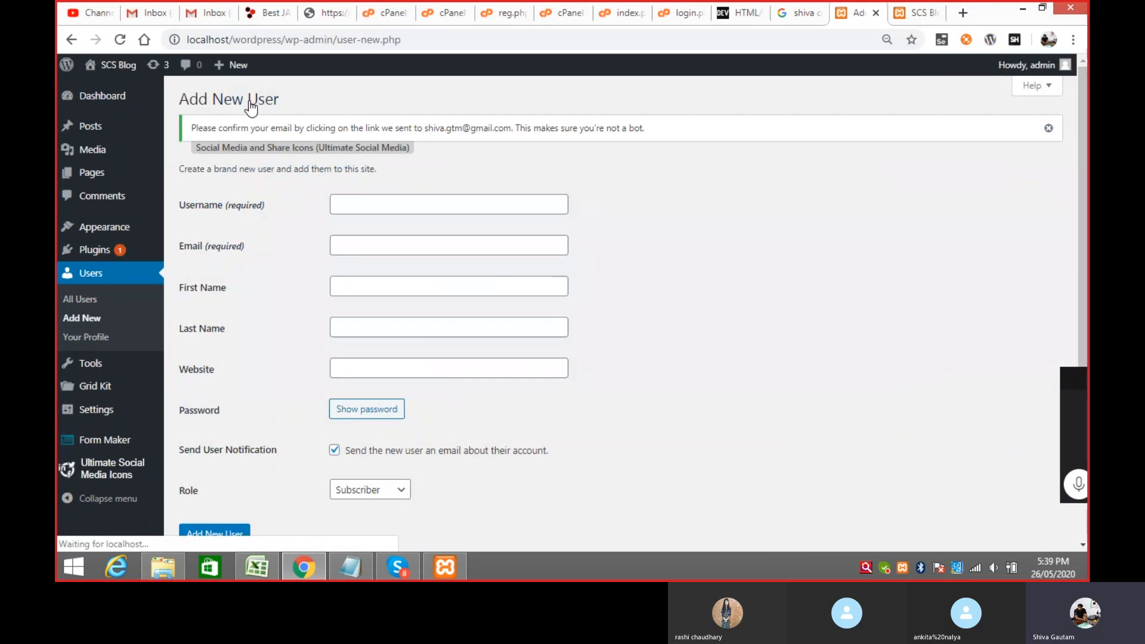
click(352, 563)
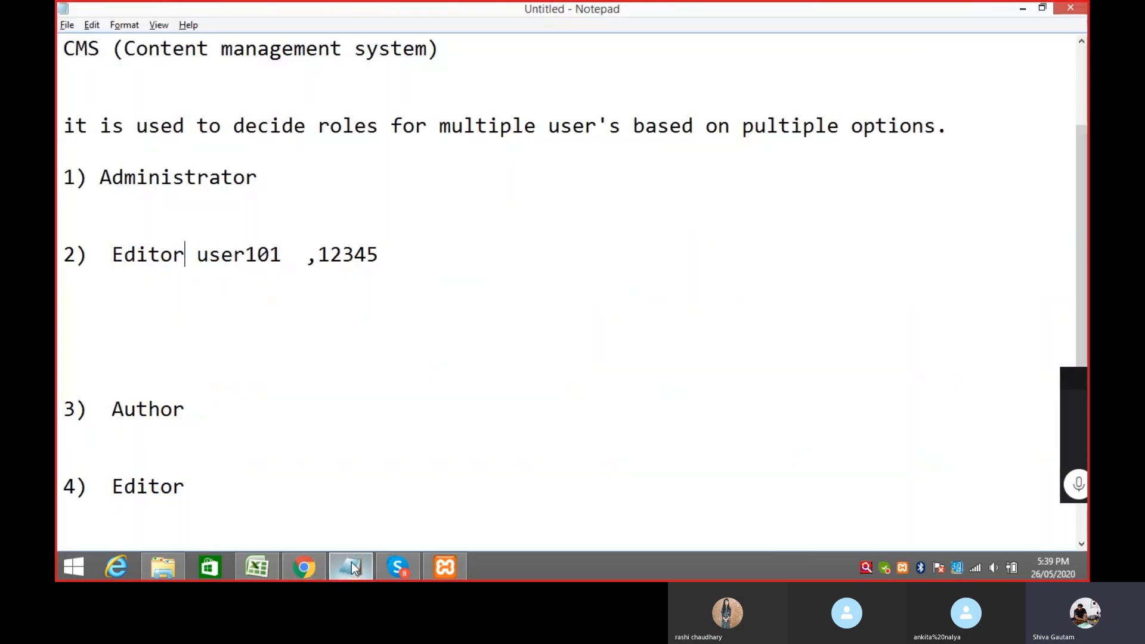
Step: Note user102's username and password after '3) Author' and set the new user's role to Contributor
click(255, 411)
text(user1)
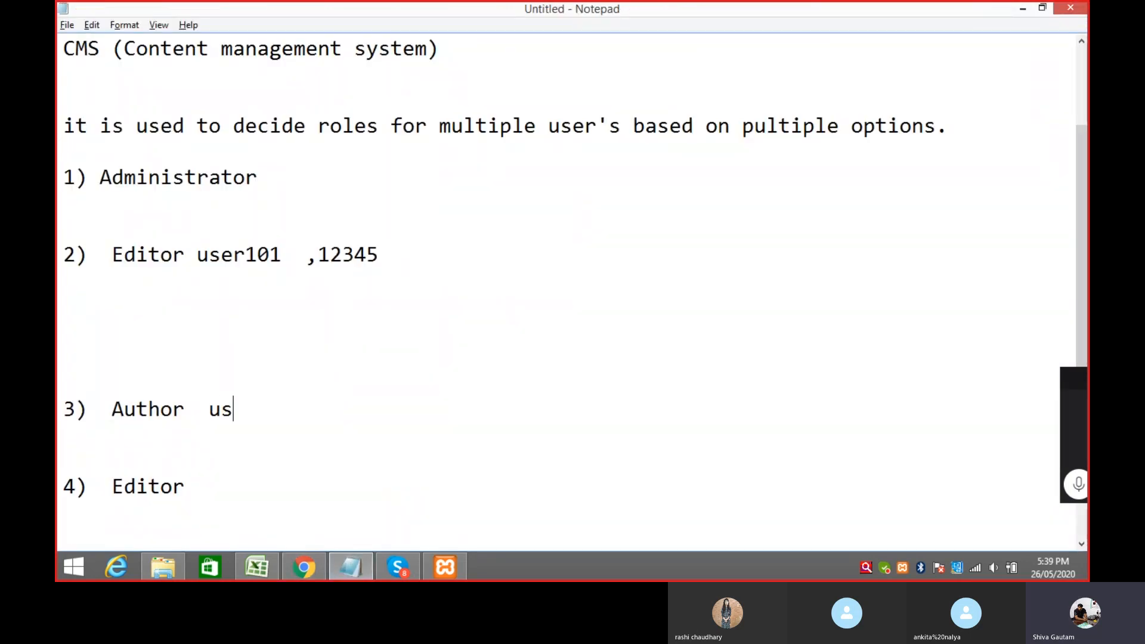
text(02 )
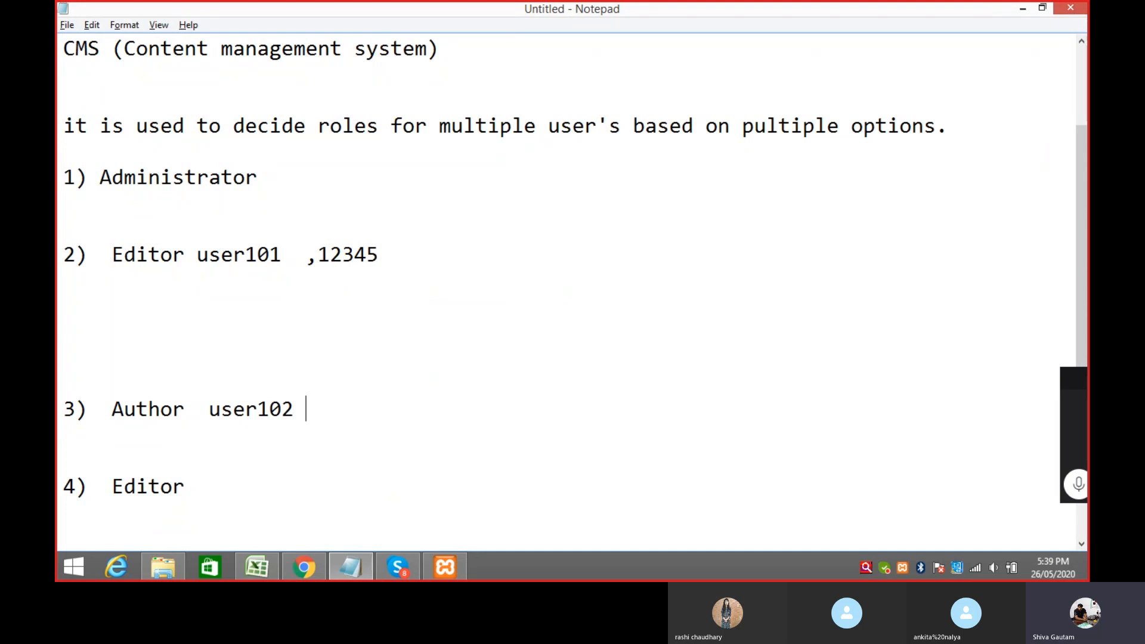
text(,12345)
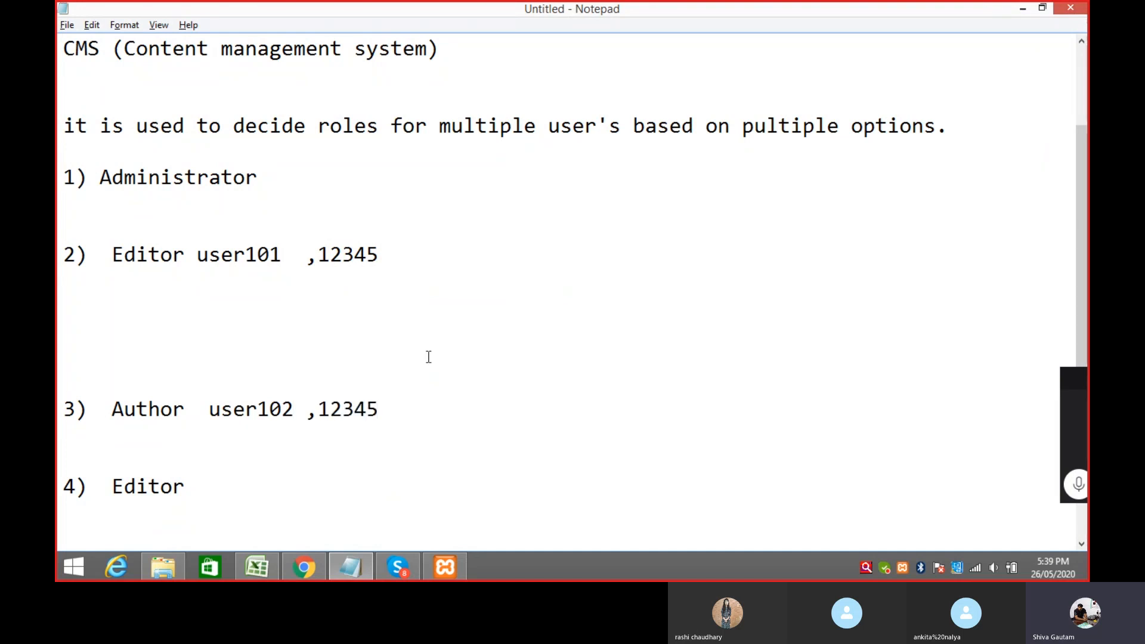
key(alt+Tab)
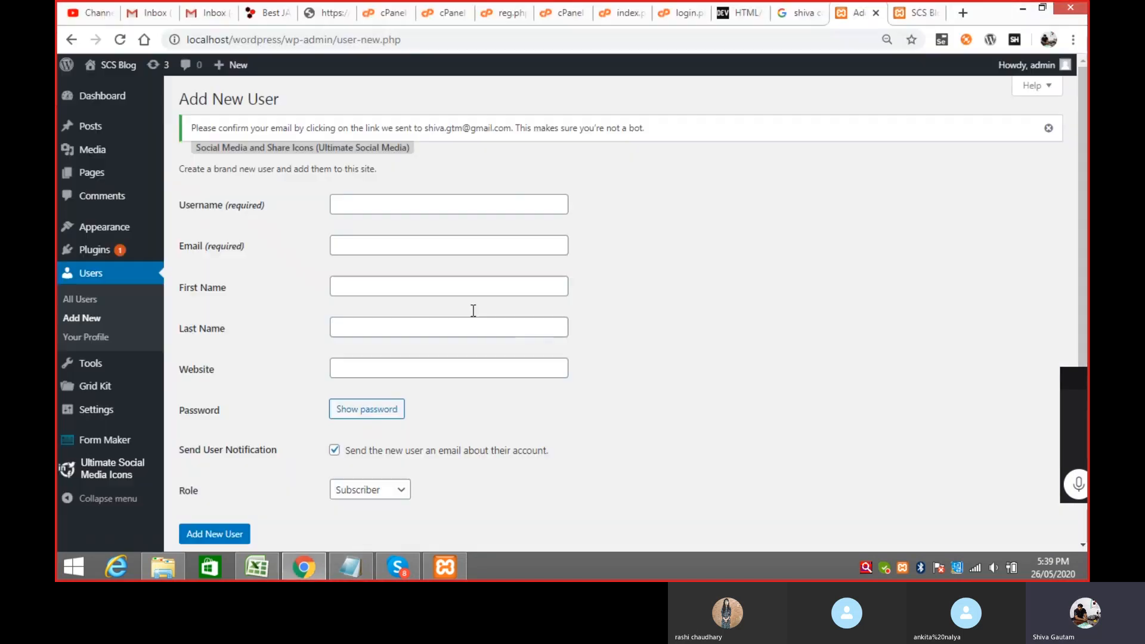
click(400, 489)
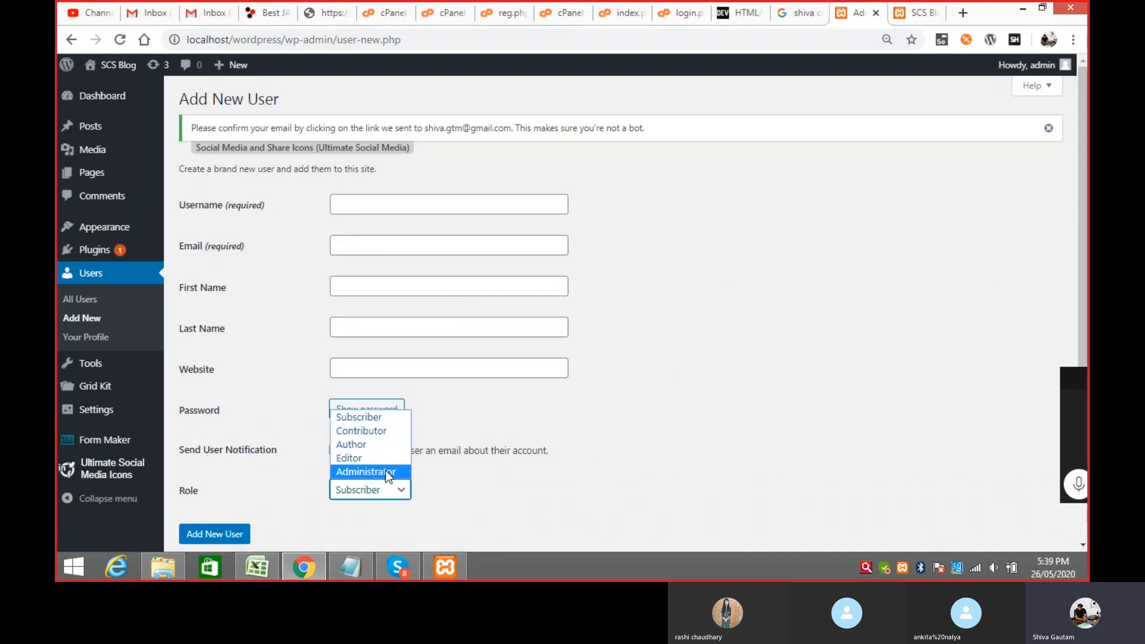
click(374, 432)
Step: Overwrite 'Editor' on line 4 of the notes with 'Contributir'
key(alt+Tab)
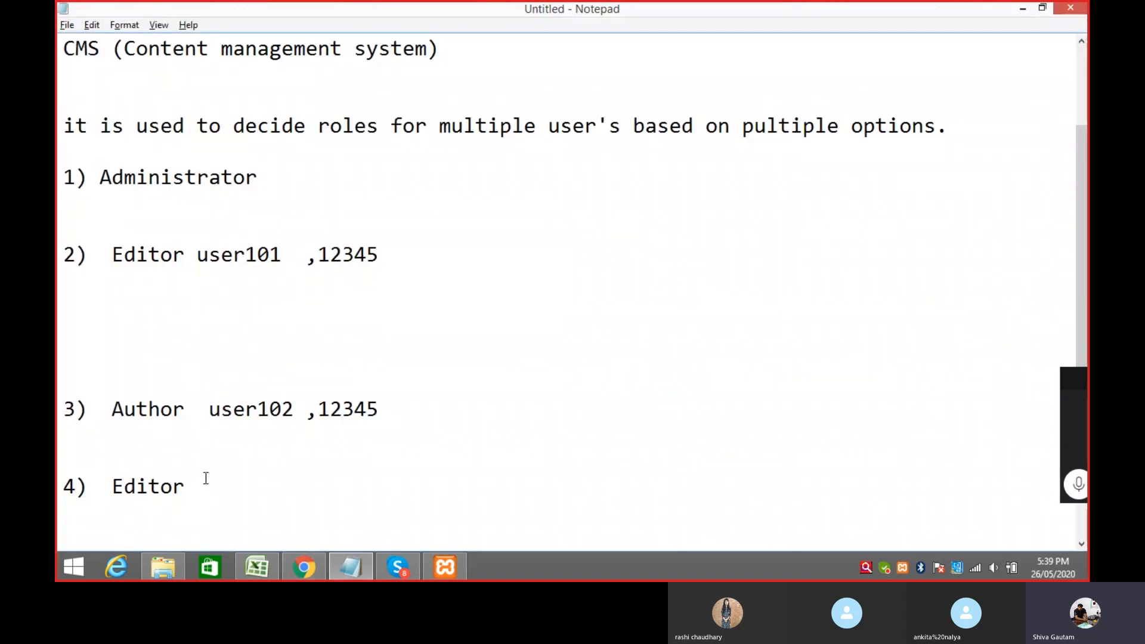
drag(118, 486, 194, 485)
text(C)
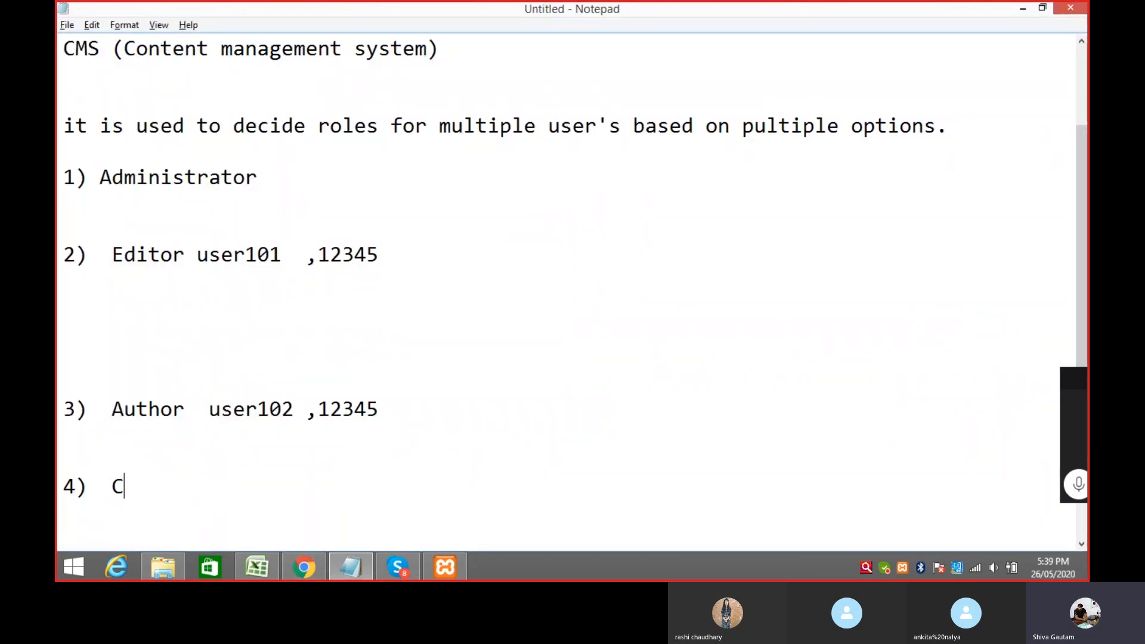
text(ontributir)
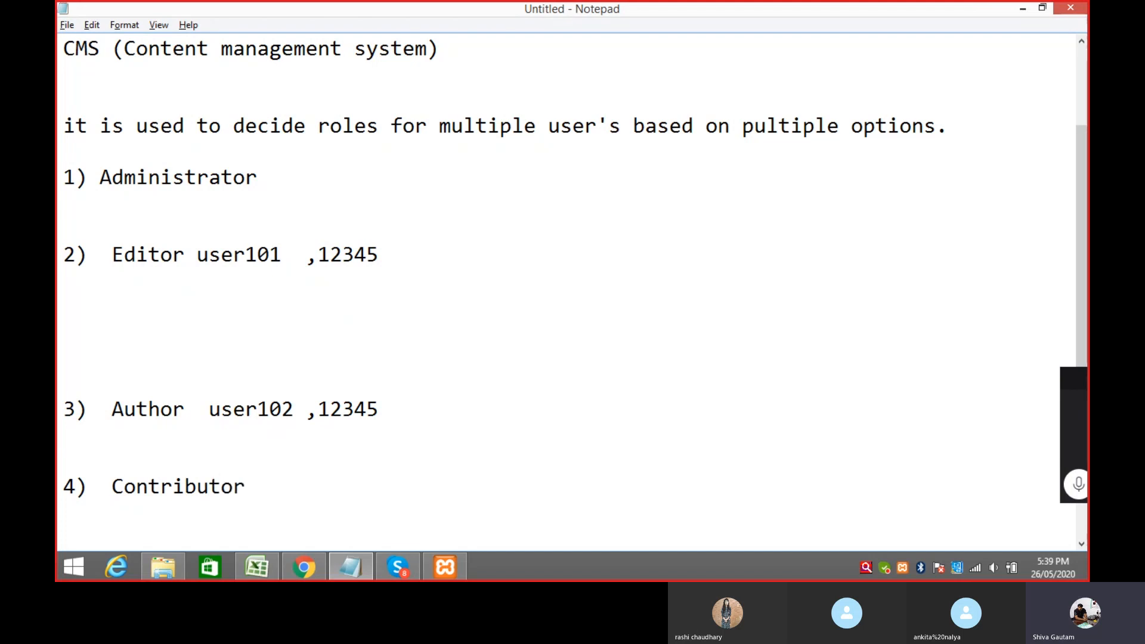
key(alt+Tab)
click(365, 206)
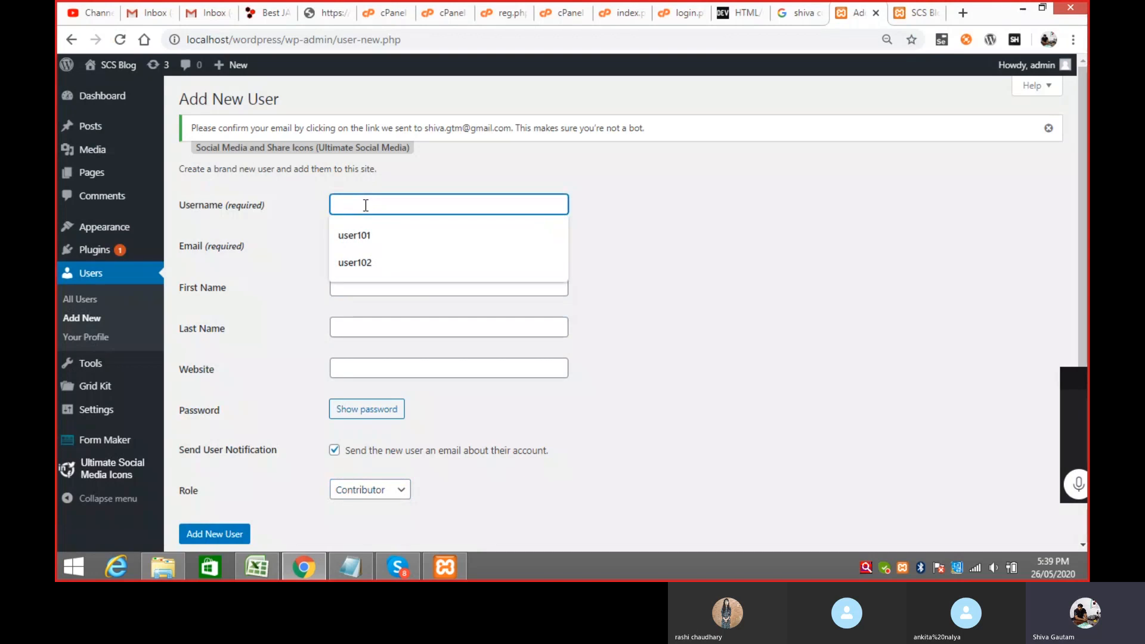
Step: Enter username user103, the e-mail, and the new user's first and last name
text(user10)
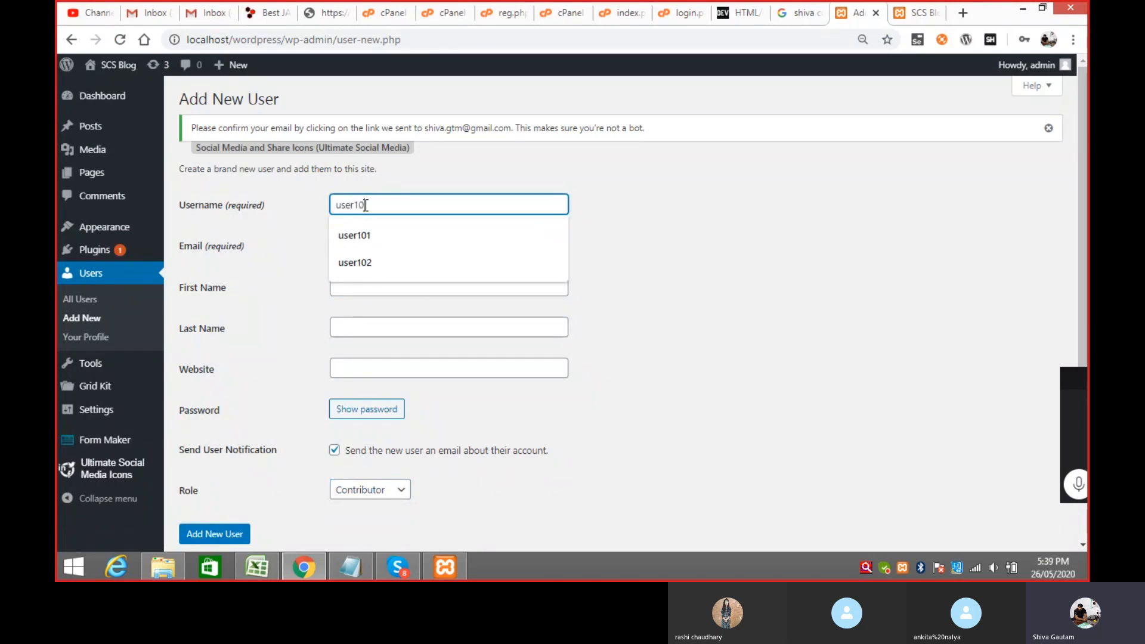
text(3)
key(Tab)
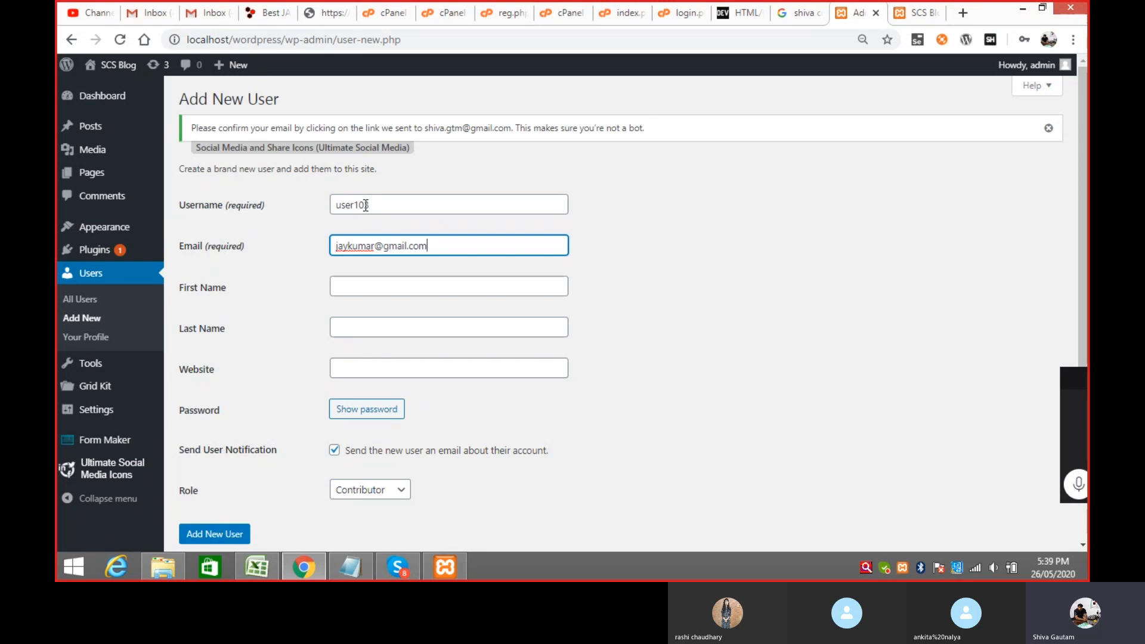
key(Tab)
key(Tab)
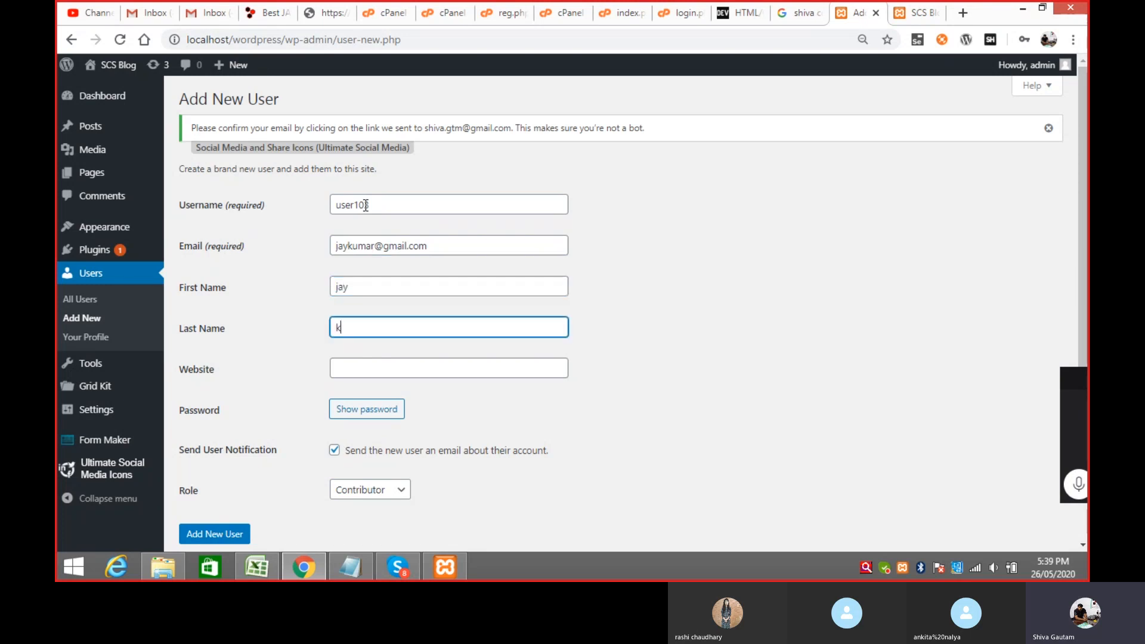
key(Tab)
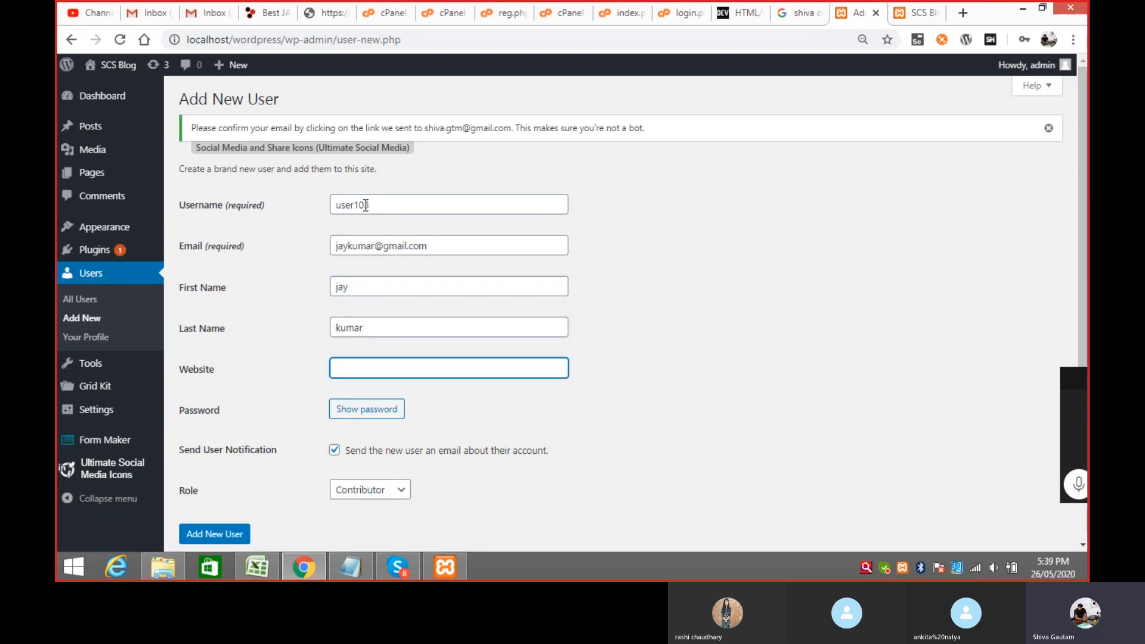
Step: Replace the generated password with a weak one, confirm weak-password use, and add the user
click(396, 409)
drag(489, 416, 332, 408)
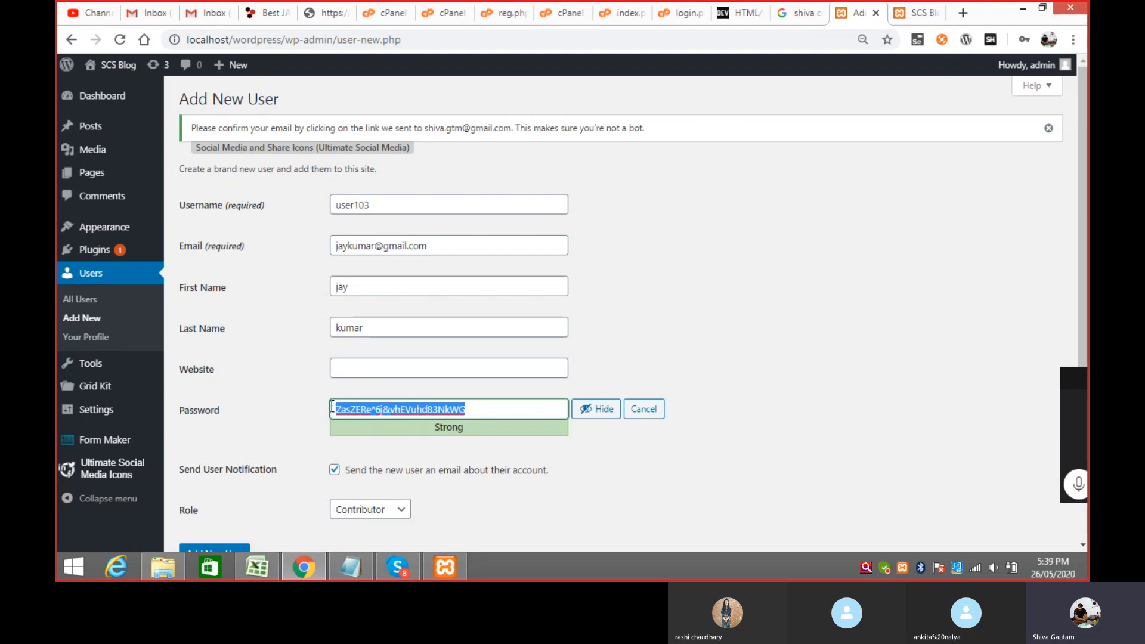
text(12345)
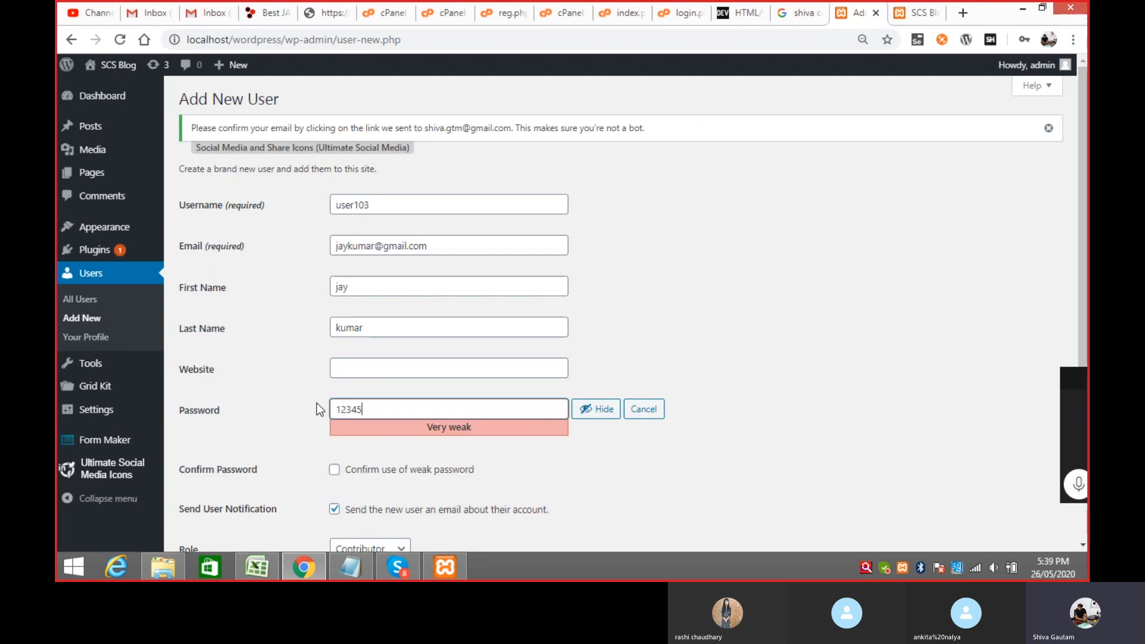
click(334, 469)
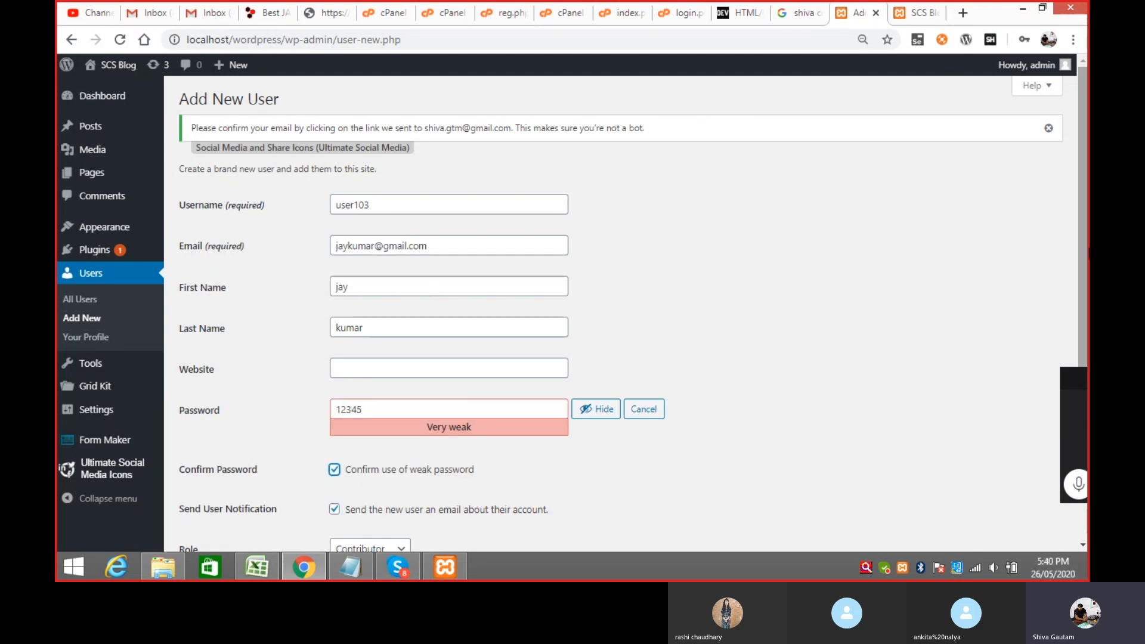
scroll(1080, 221, down, 3)
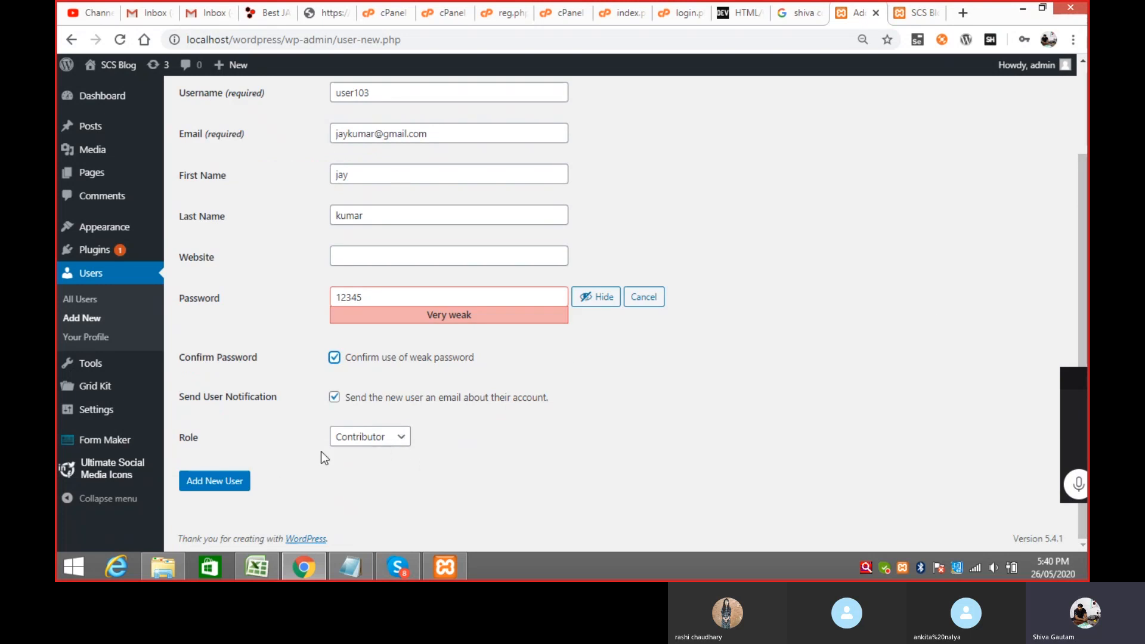
click(223, 483)
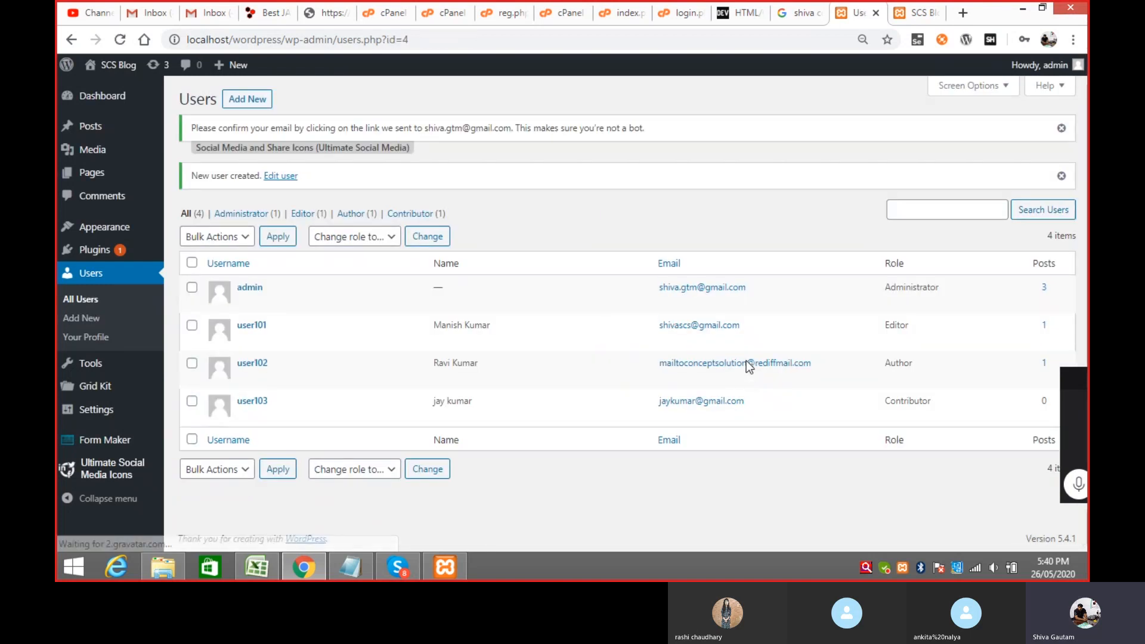
Step: Log out of admin and sign in as user103 with its password, reaching the Contributor Dashboard
mouse_move(1068, 69)
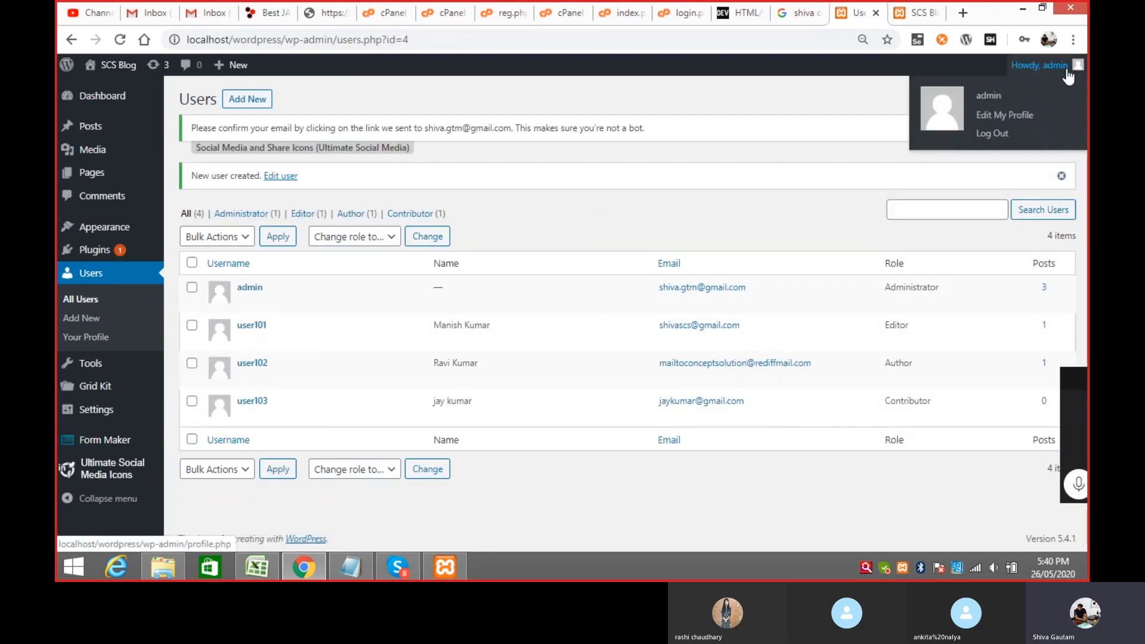
click(997, 134)
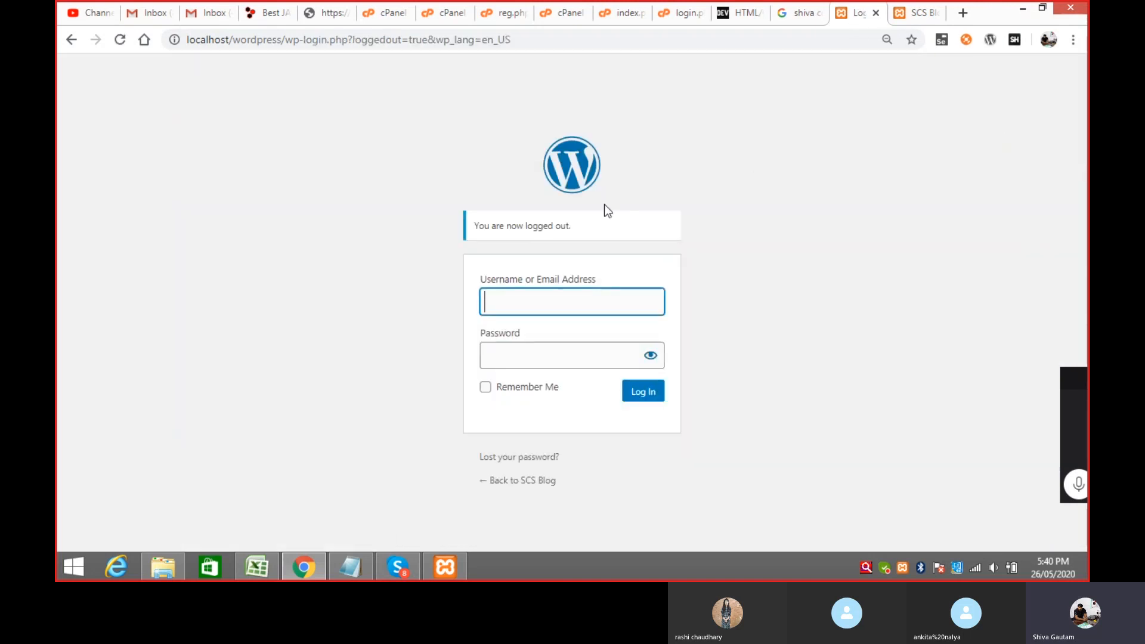
click(578, 305)
text(use)
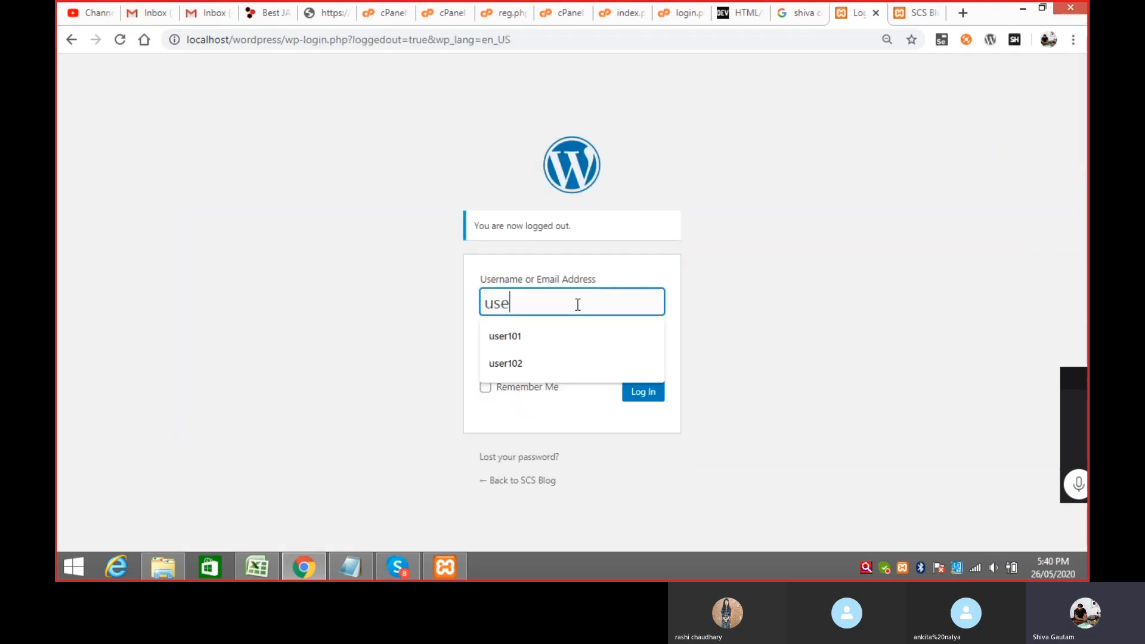
text(r103)
key(Tab)
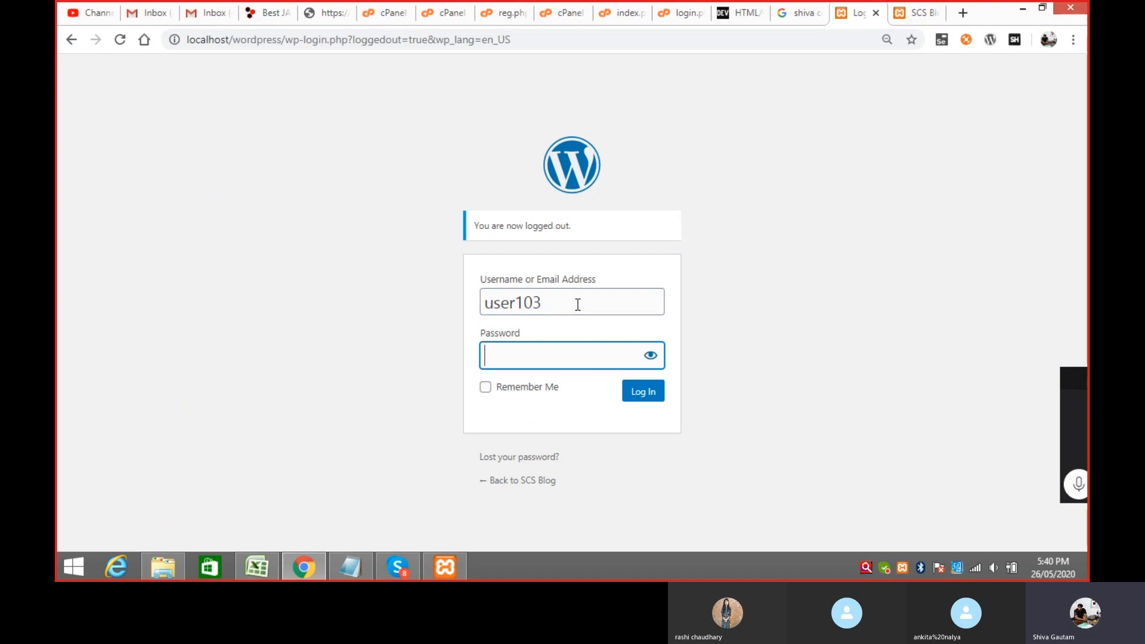
text(••)
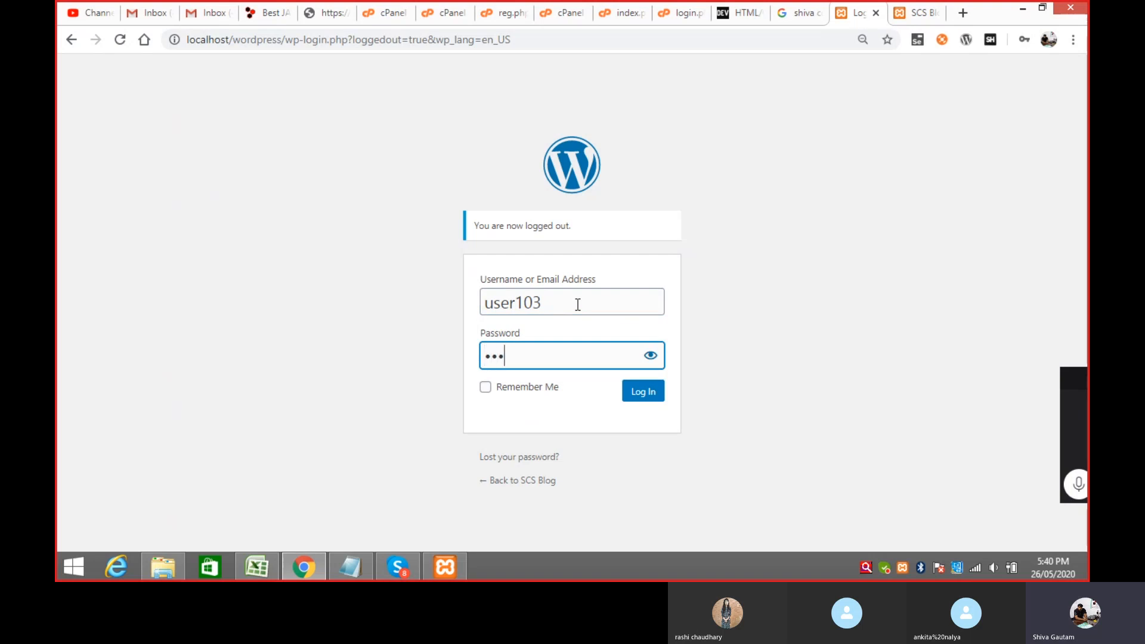
click(649, 402)
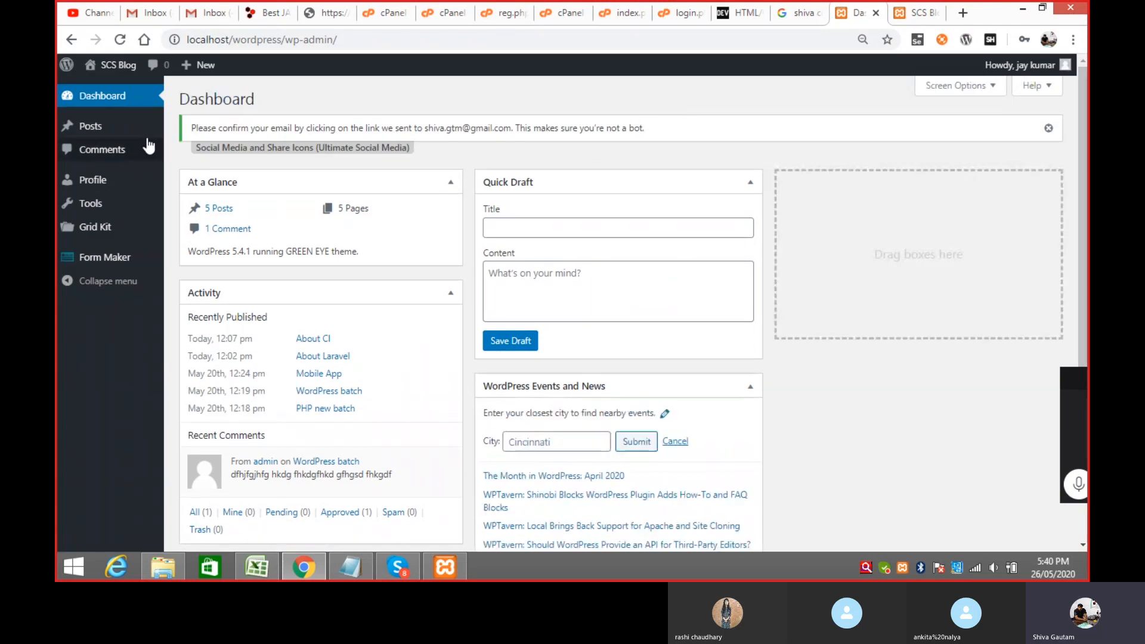
Step: From All Posts, start a new post in the block editor as the contributor
mouse_move(99, 128)
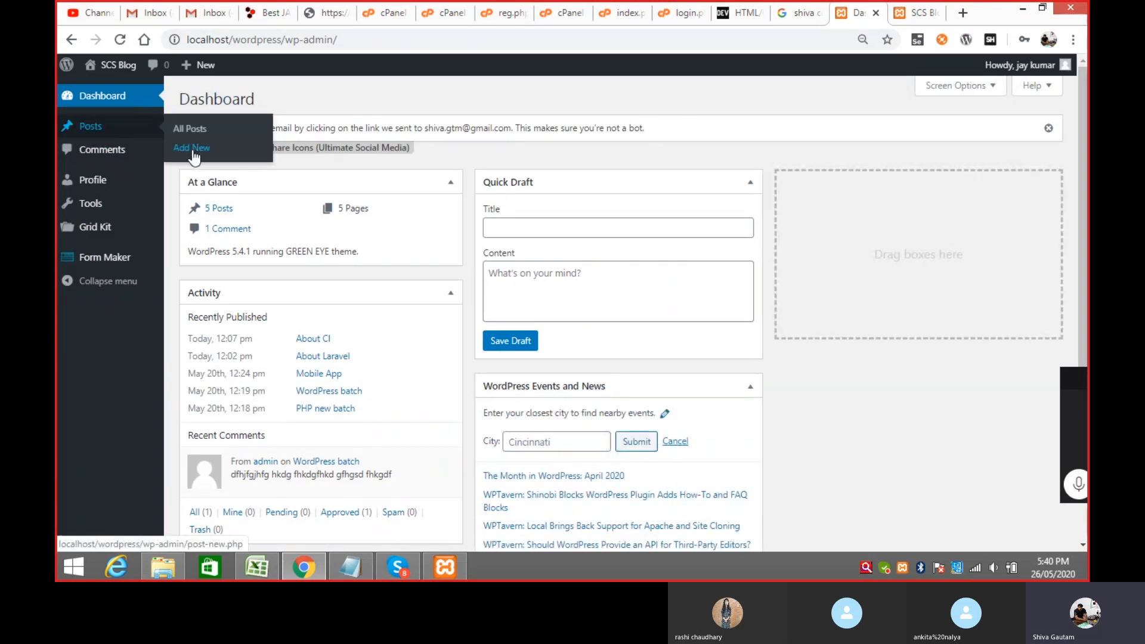
click(200, 129)
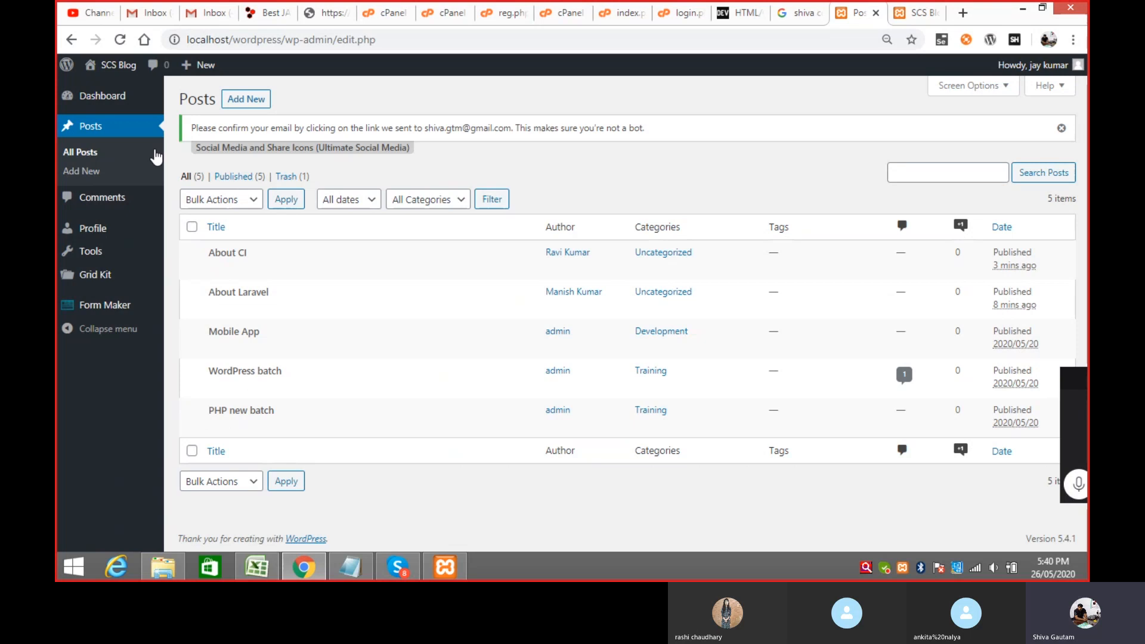
click(258, 103)
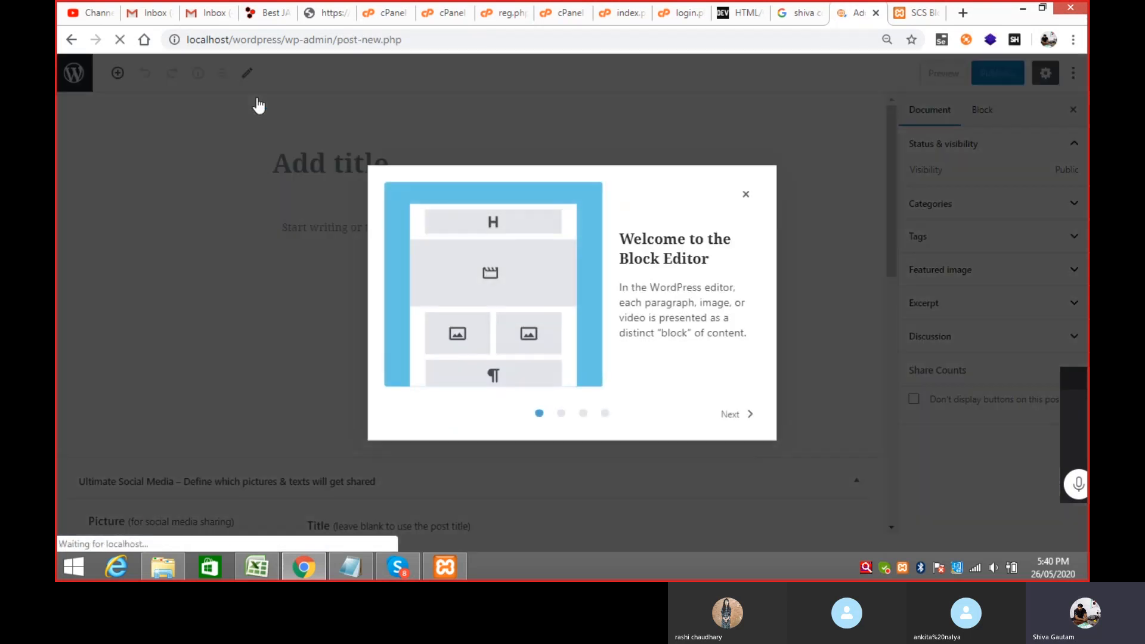
Step: Title the post 'About Magento' with body 'It is CMS of PHP to create e-commerce application'
click(746, 194)
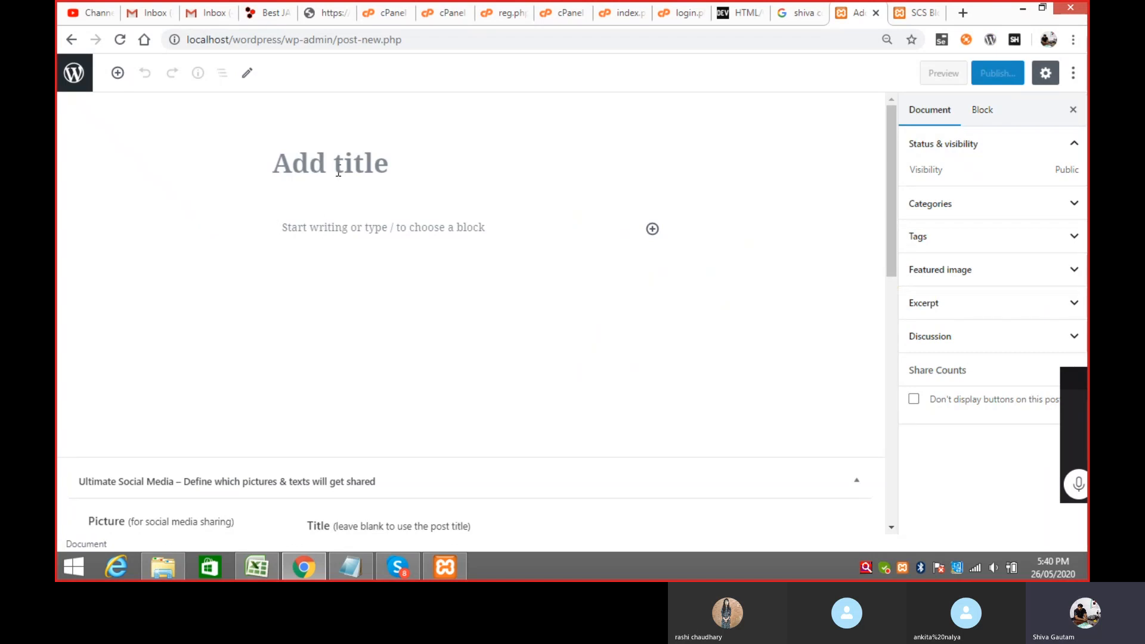
click(338, 172)
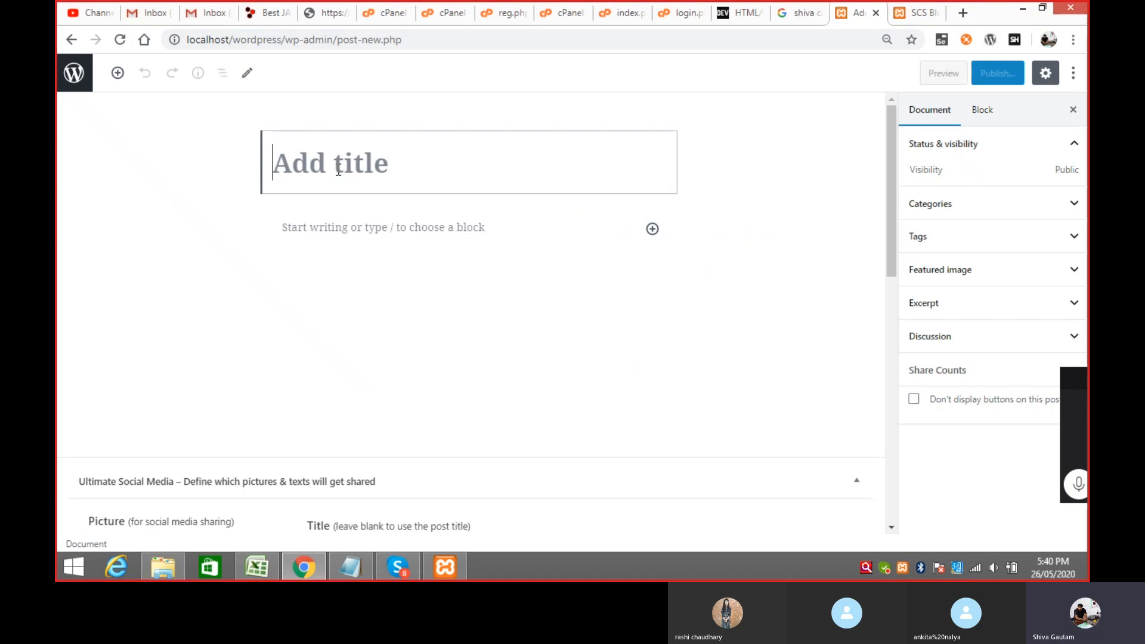
text(About )
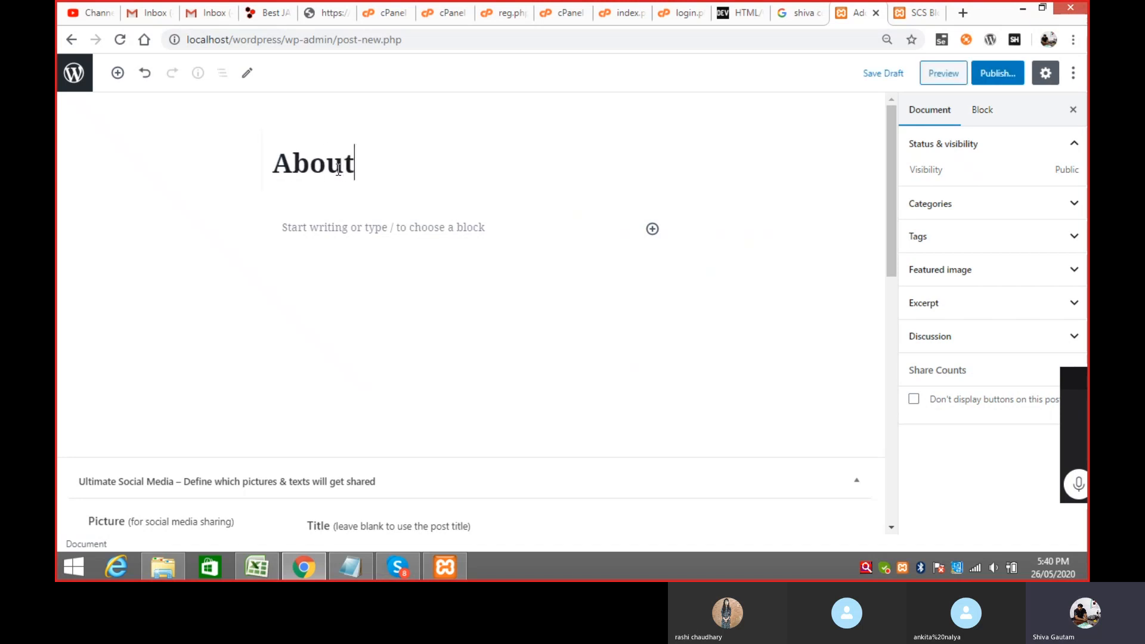
text(Mage)
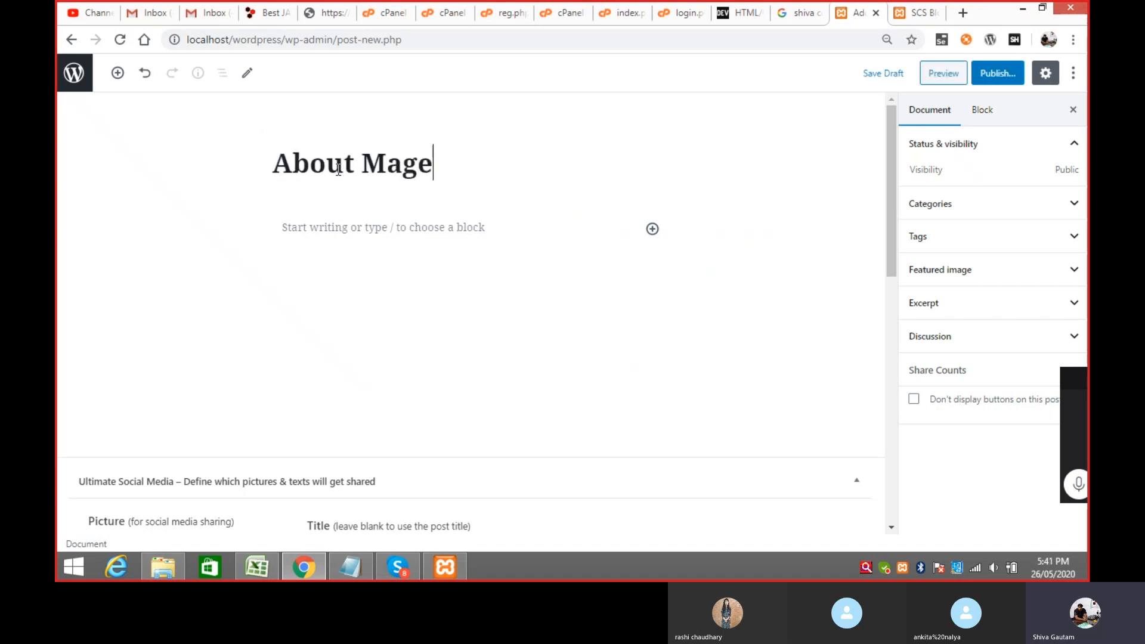
text(nto)
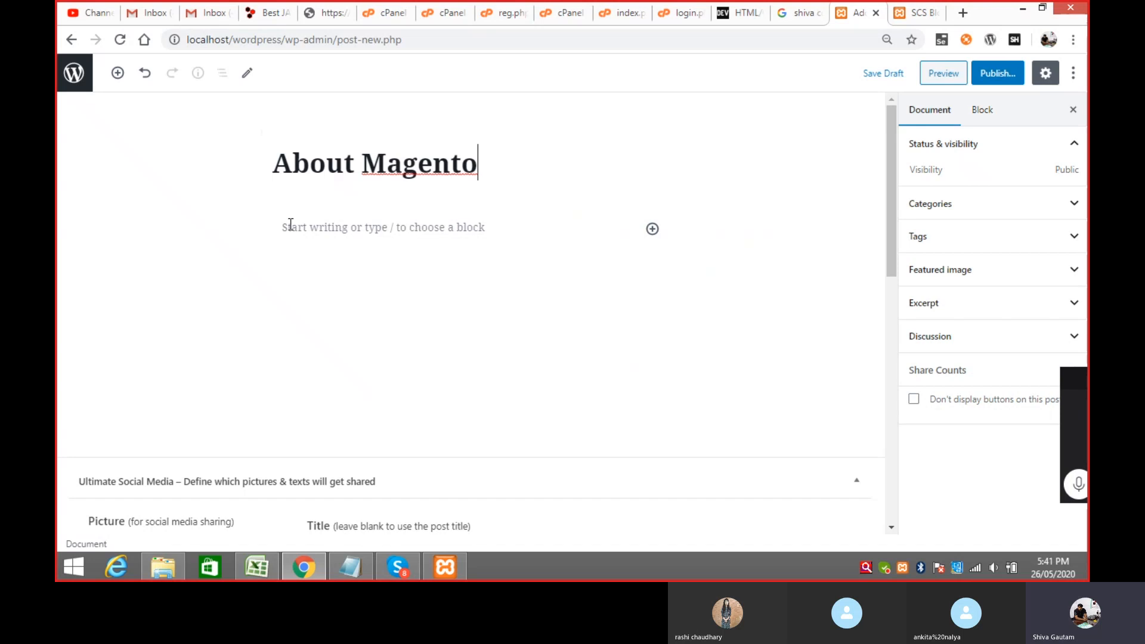
click(312, 226)
text(It is)
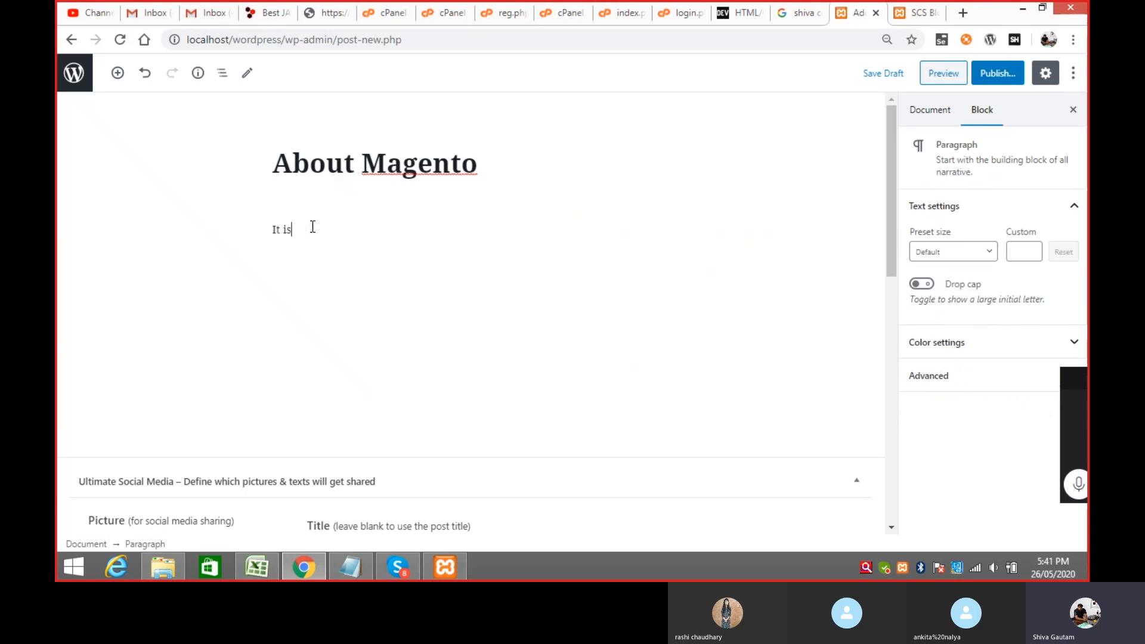
text( CMS of PHP to create e-c)
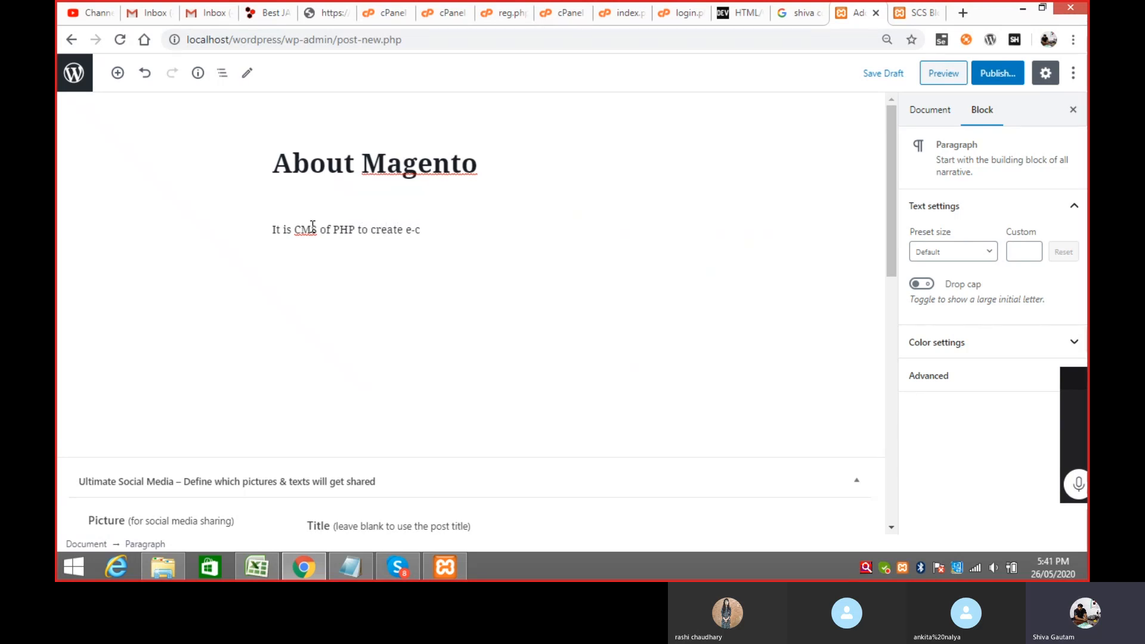
text(ommerce appl)
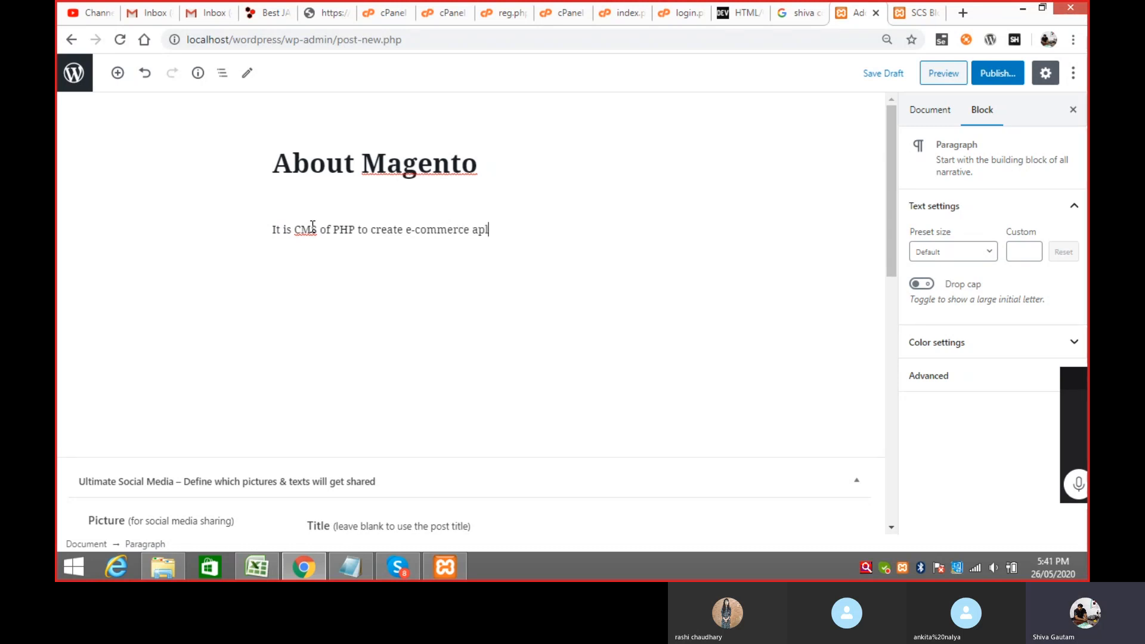
text(ication)
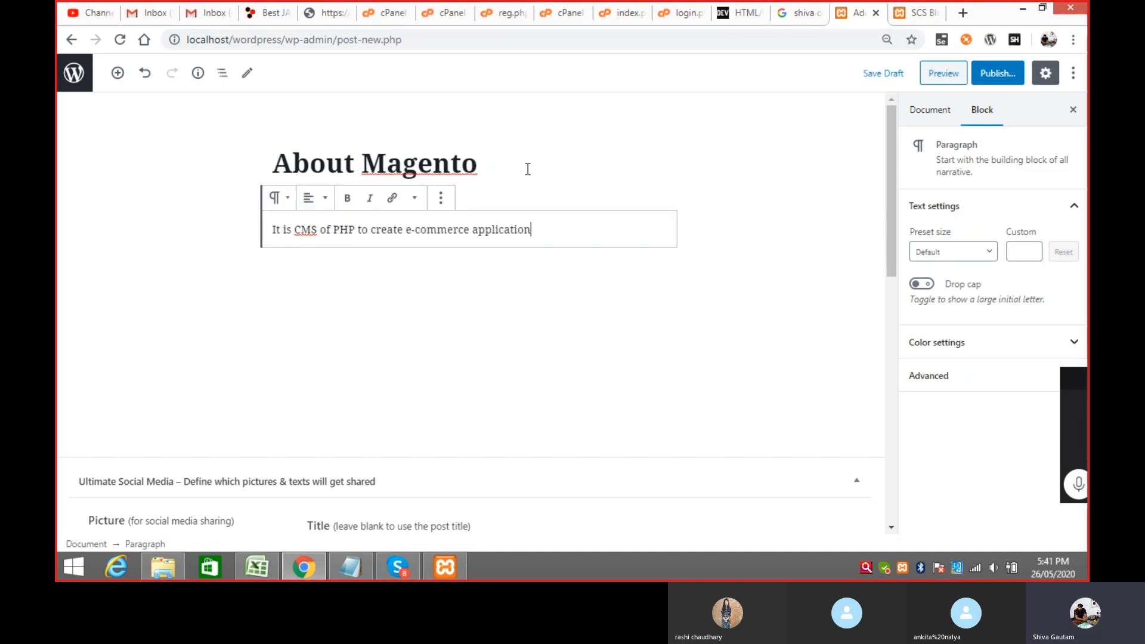
Step: Submit the post for review and go back to the Posts list
click(1006, 84)
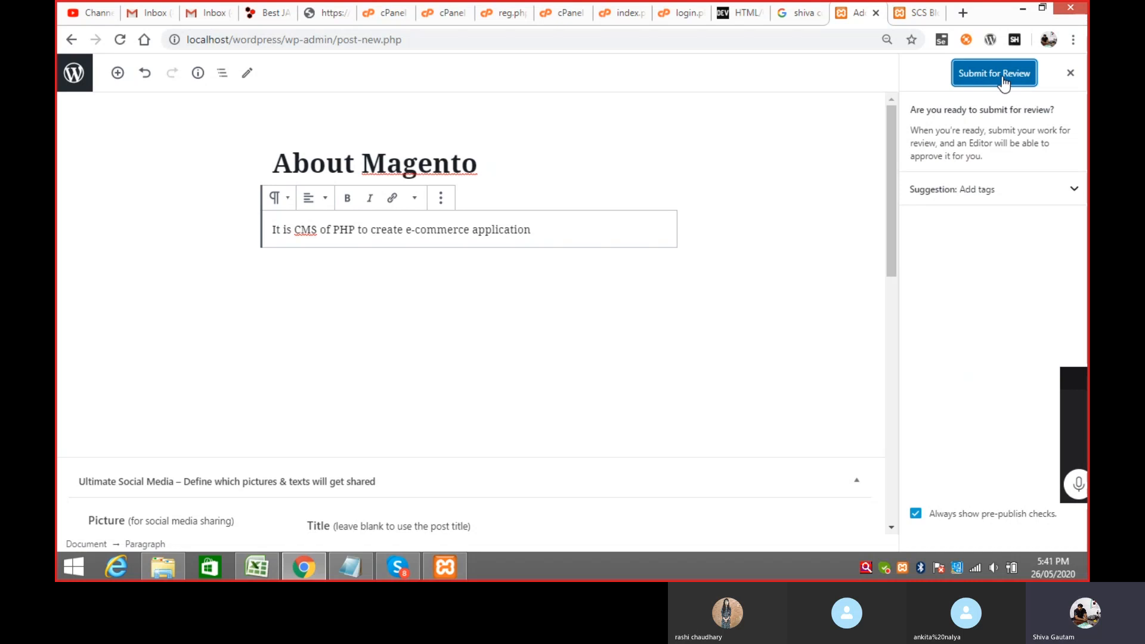
click(1000, 82)
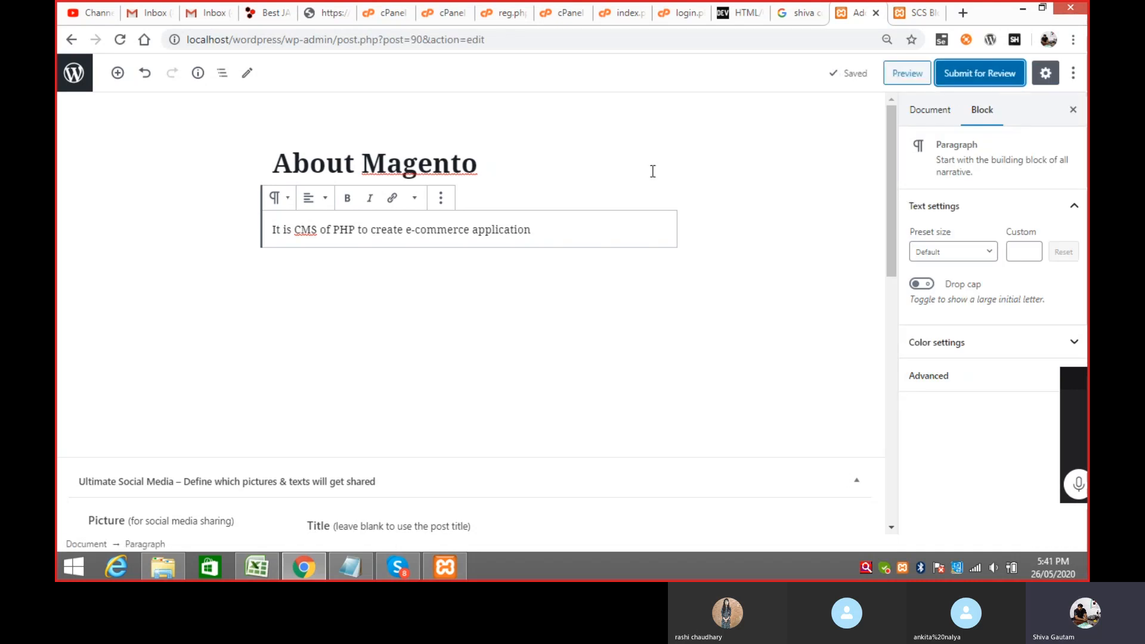
click(70, 40)
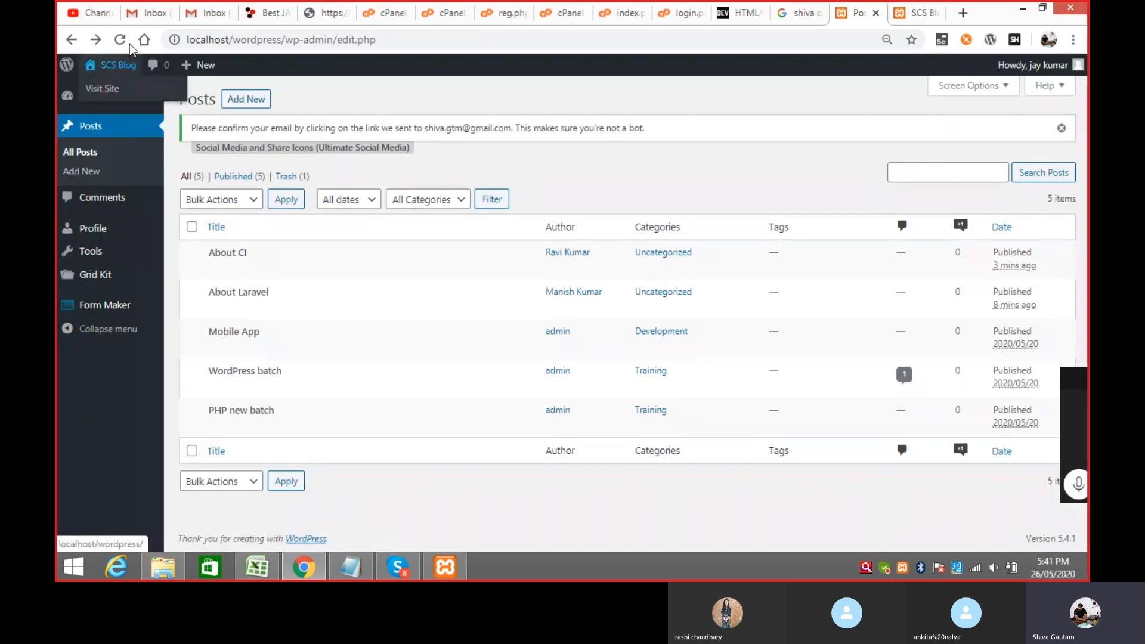
Step: Confirm About Magento shows as Pending, view Comments and Profile, then log the contributor out
click(121, 40)
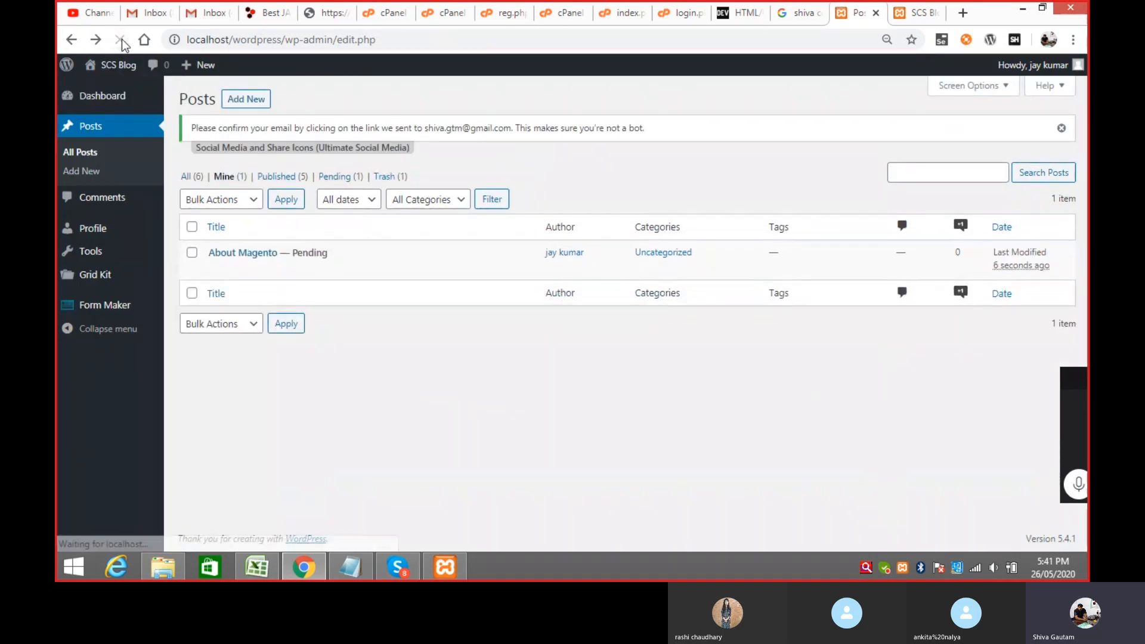
mouse_move(306, 265)
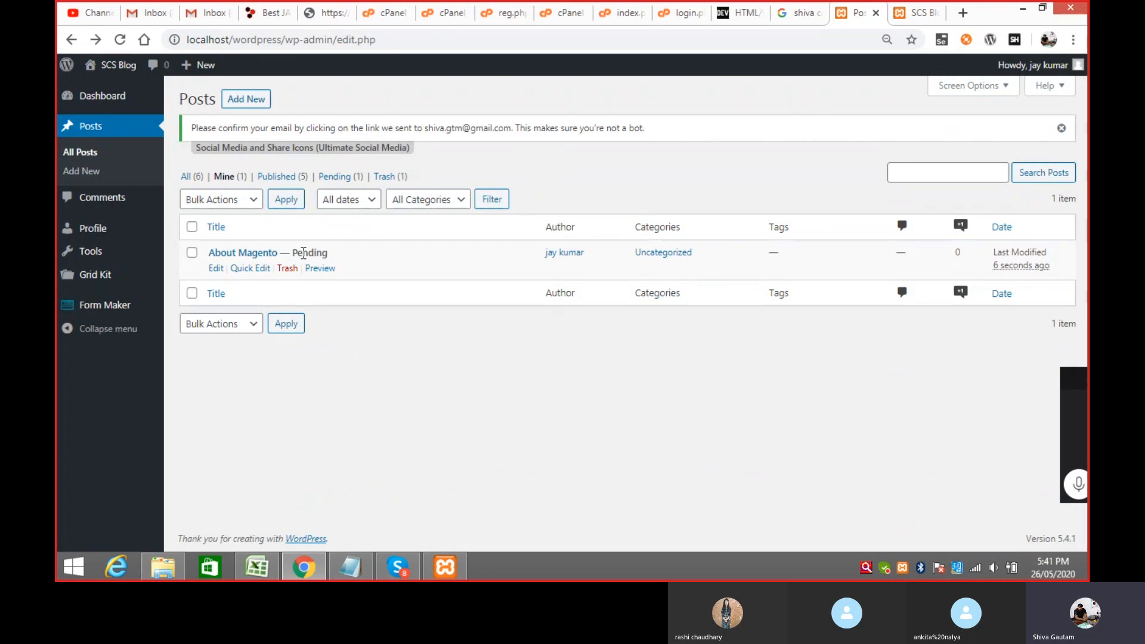
click(105, 202)
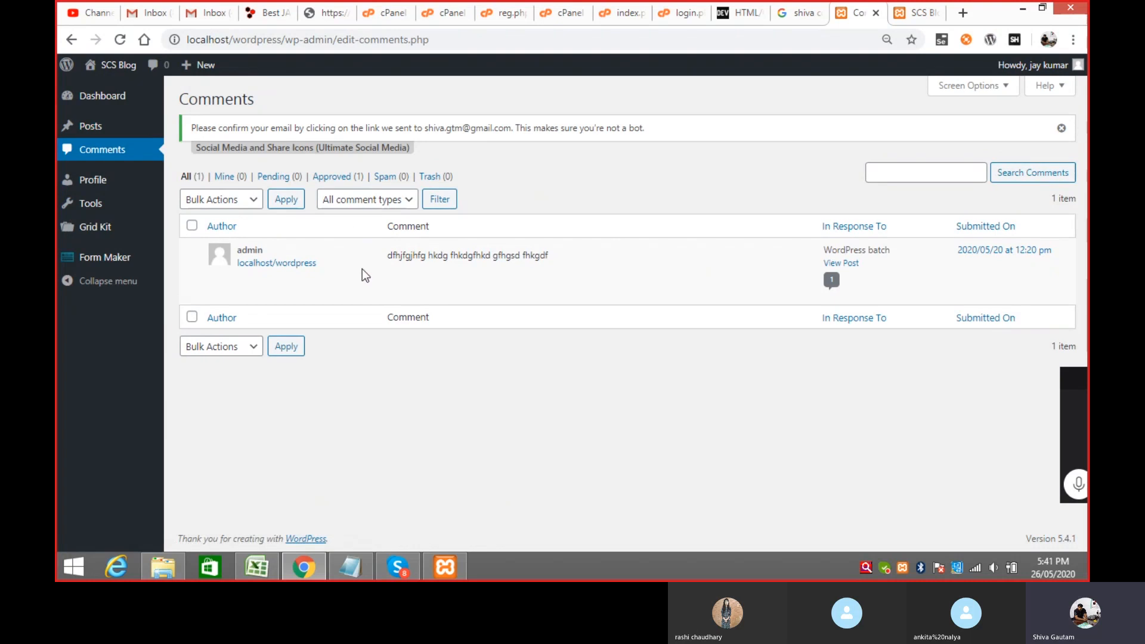
click(97, 189)
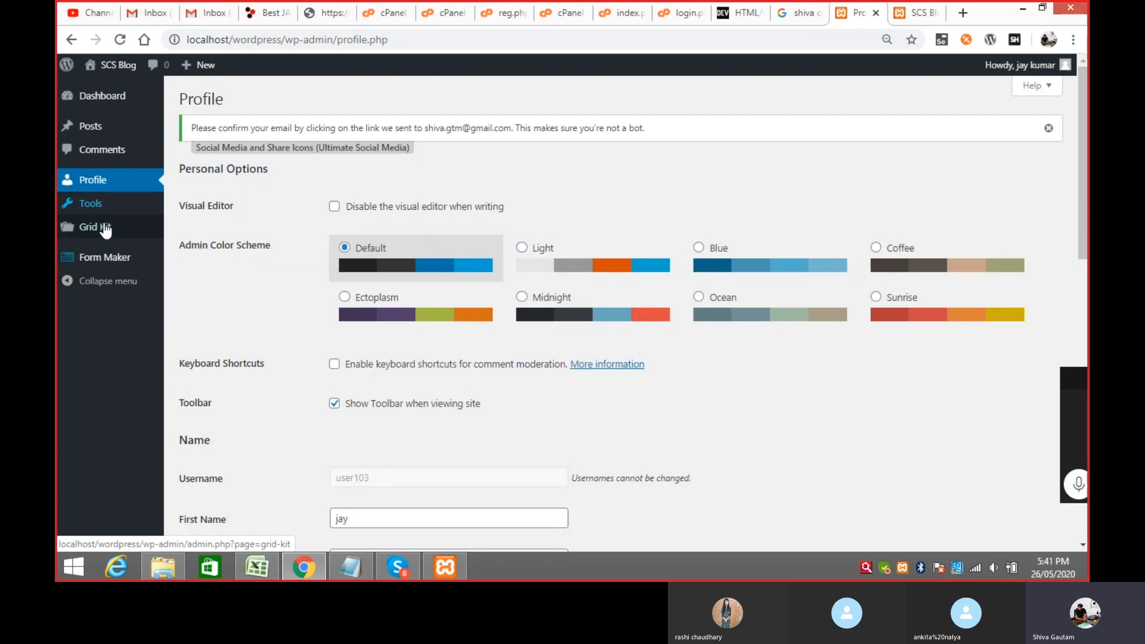
click(99, 134)
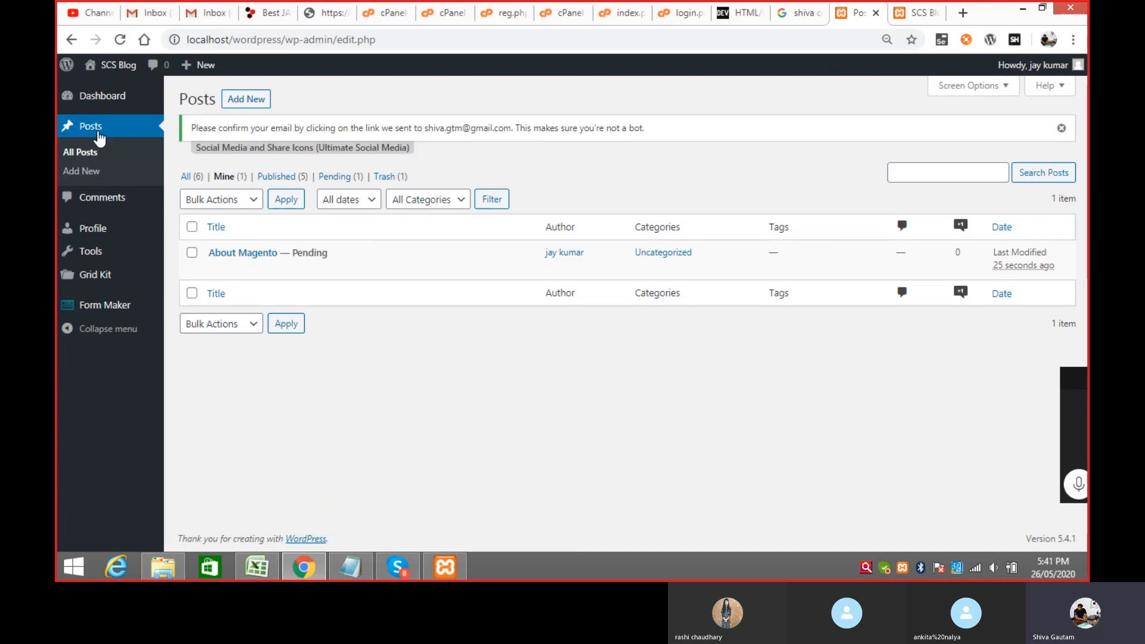
mouse_move(1014, 65)
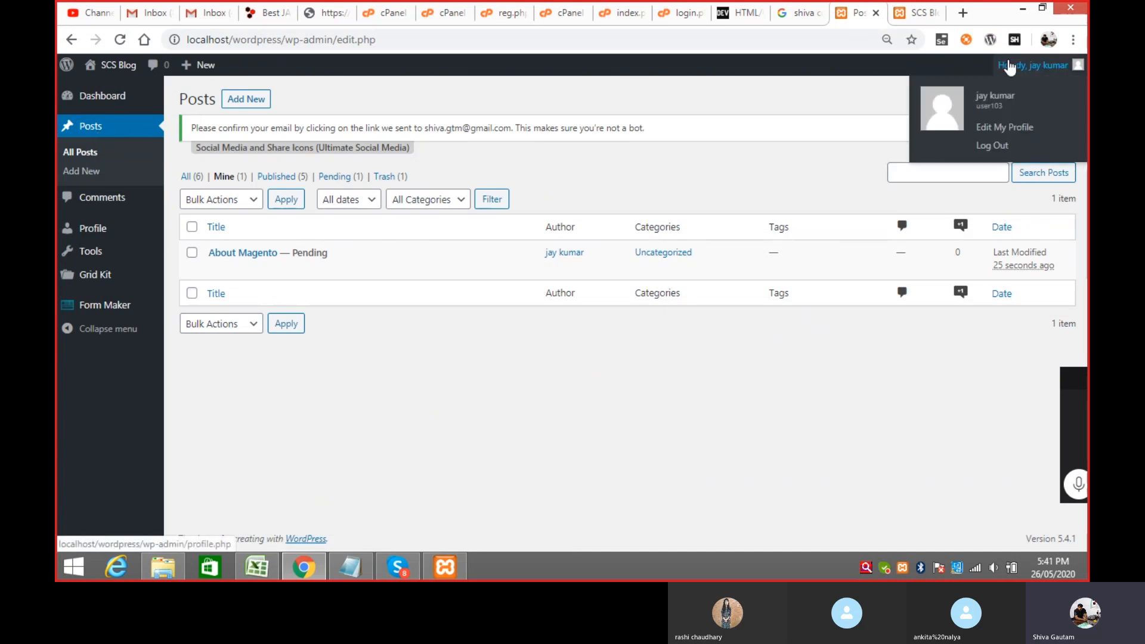
click(995, 146)
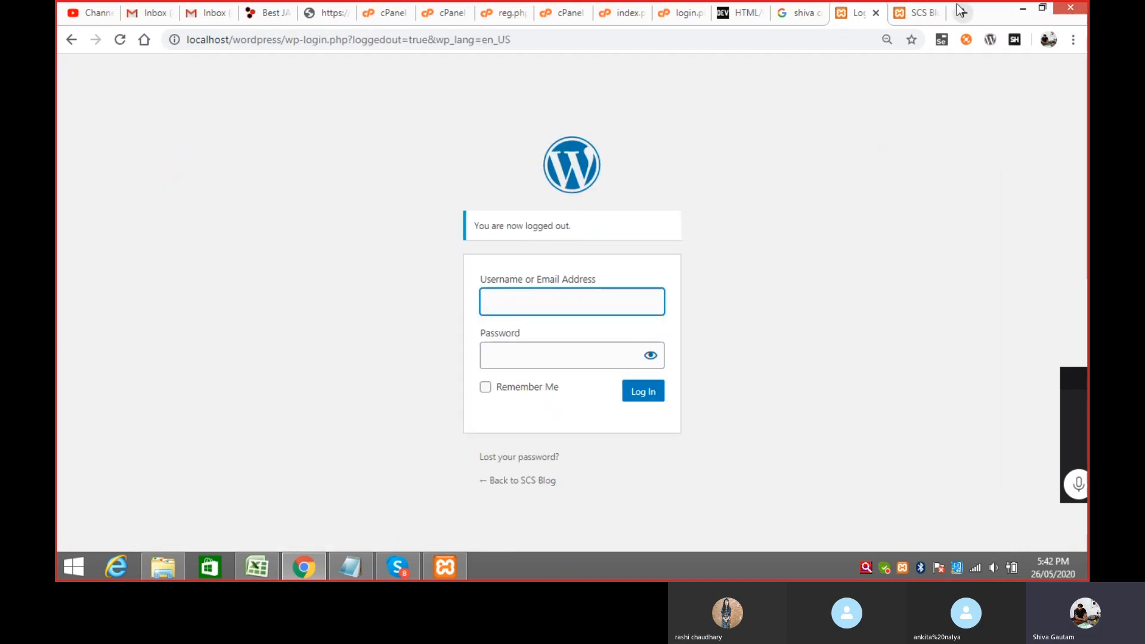
Step: Reload the SCS Blog front page, scroll it, then return to the login page
click(911, 13)
key(F5)
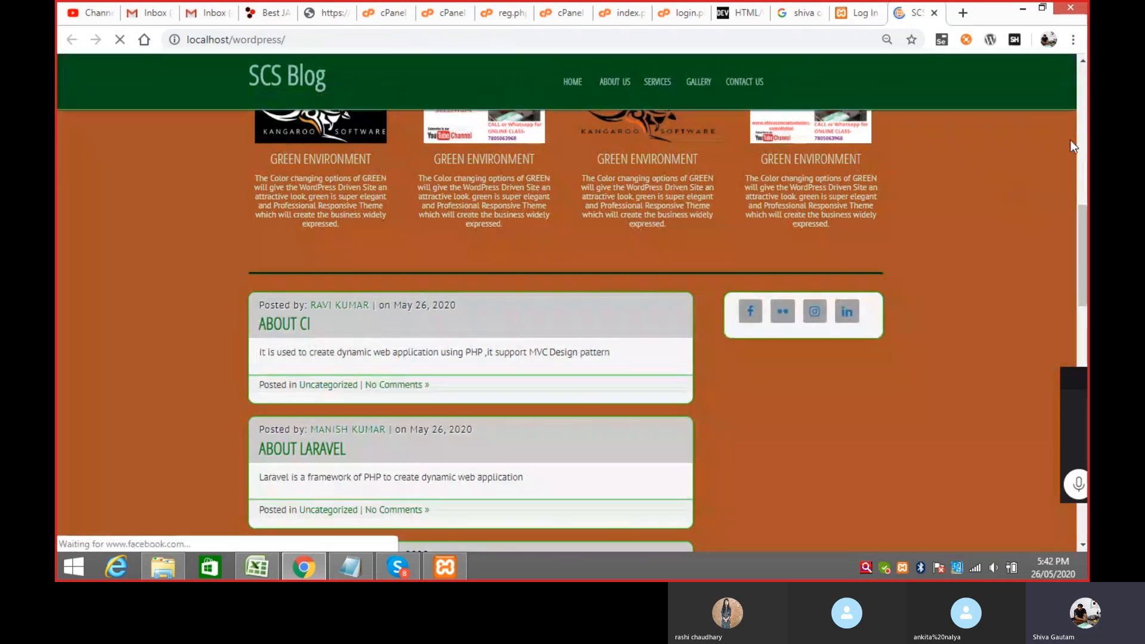
drag(1085, 272, 1085, 245)
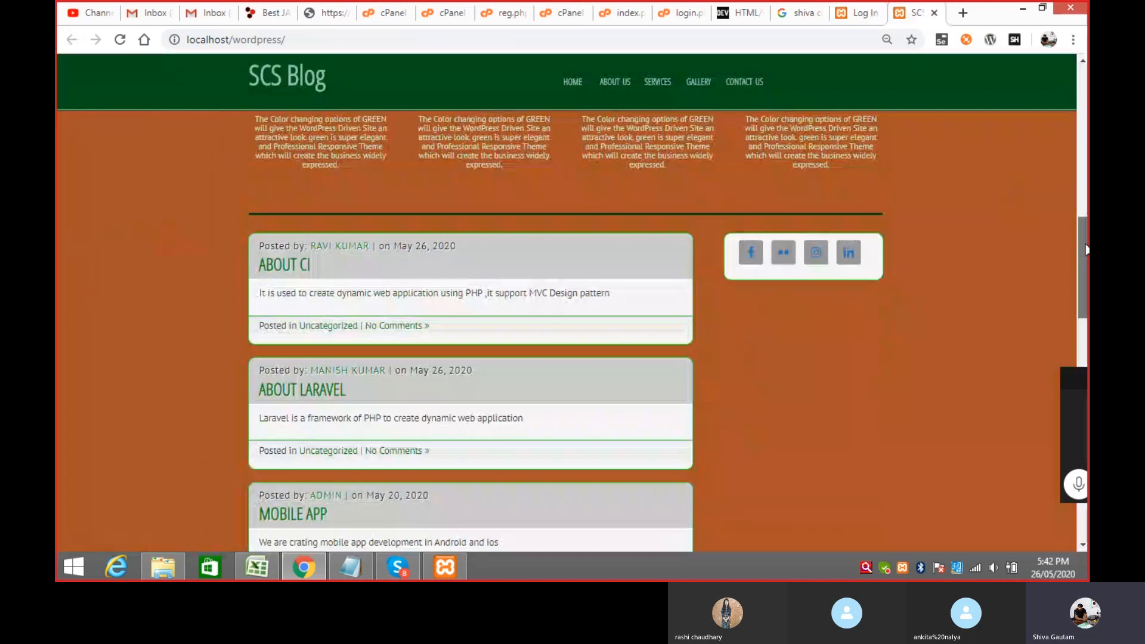
drag(1086, 251, 1082, 310)
click(860, 14)
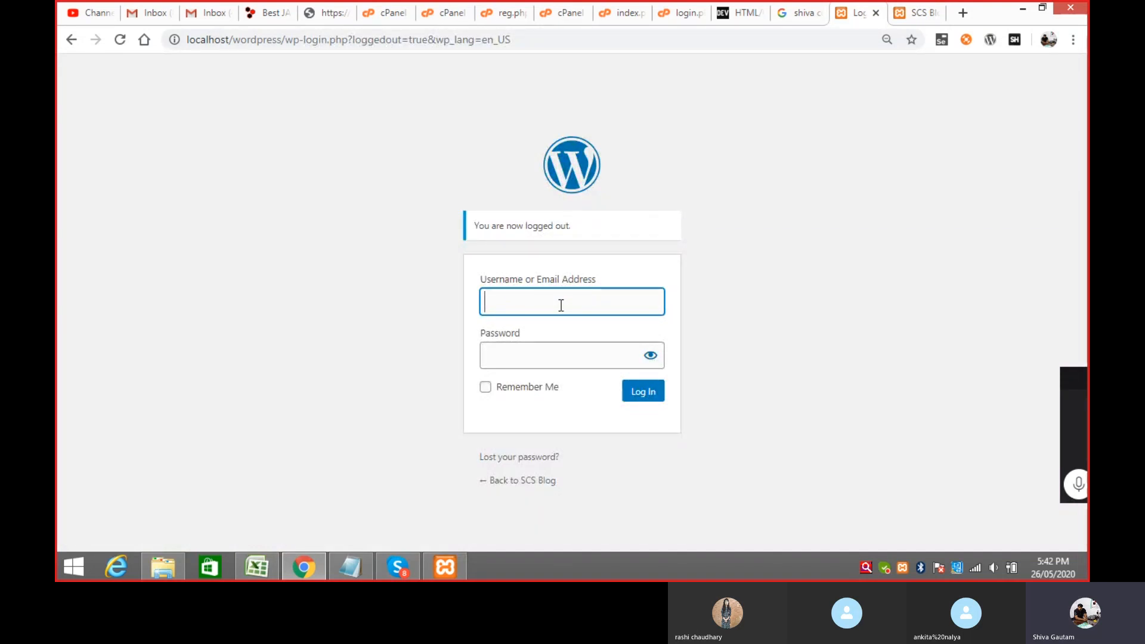
Step: Log in with username 'admin' and the admin password
text(ad)
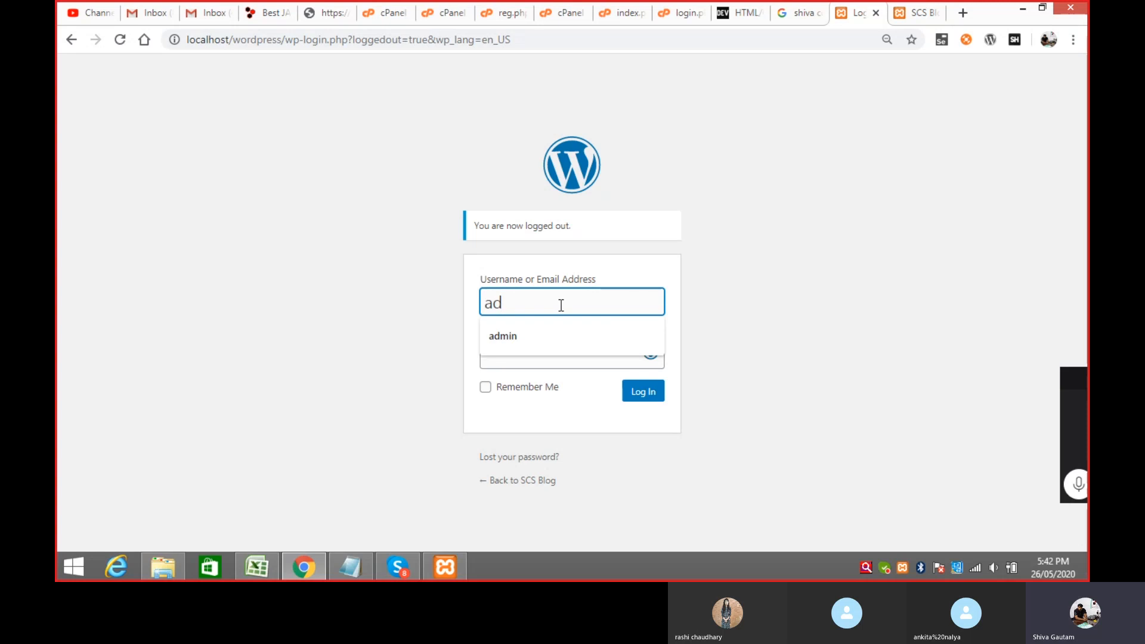
text(min)
key(Tab)
text(123)
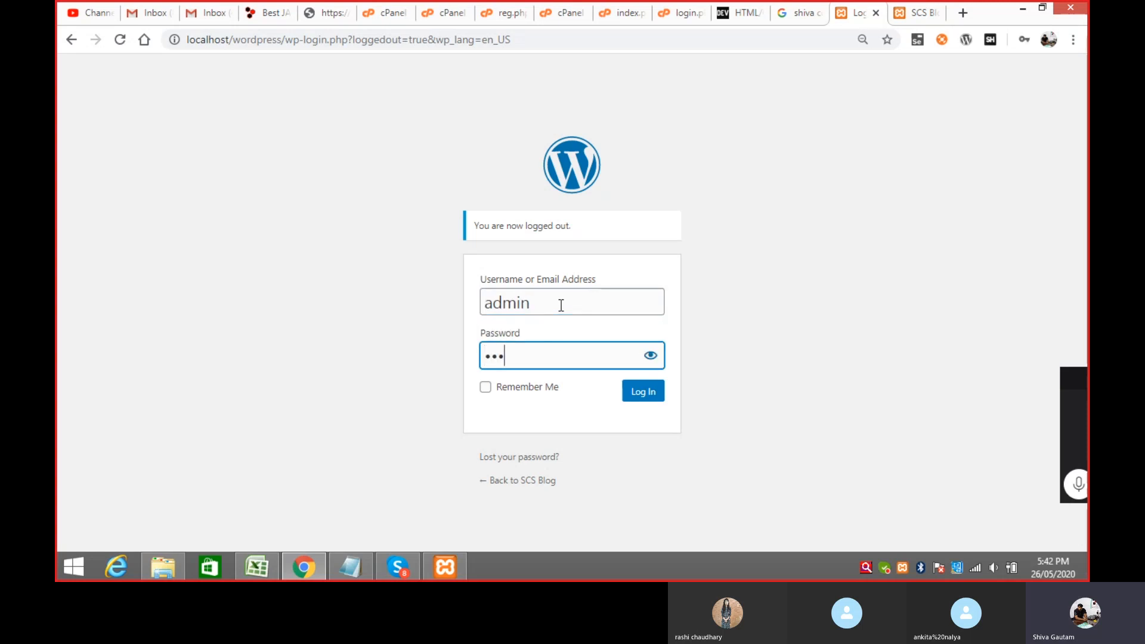
text(45)
click(640, 390)
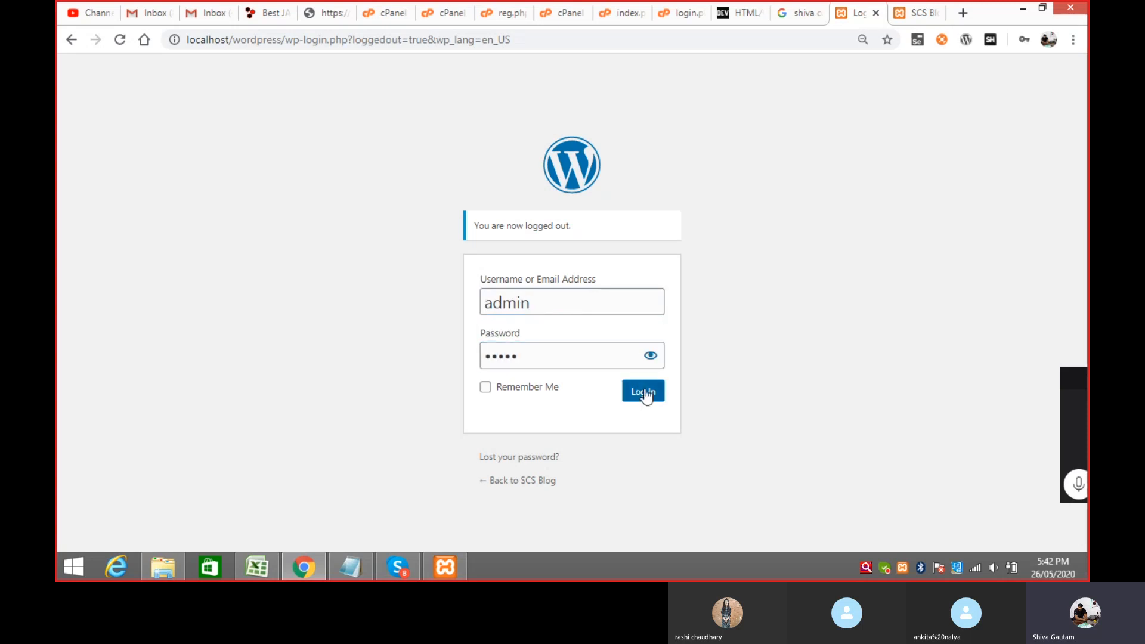
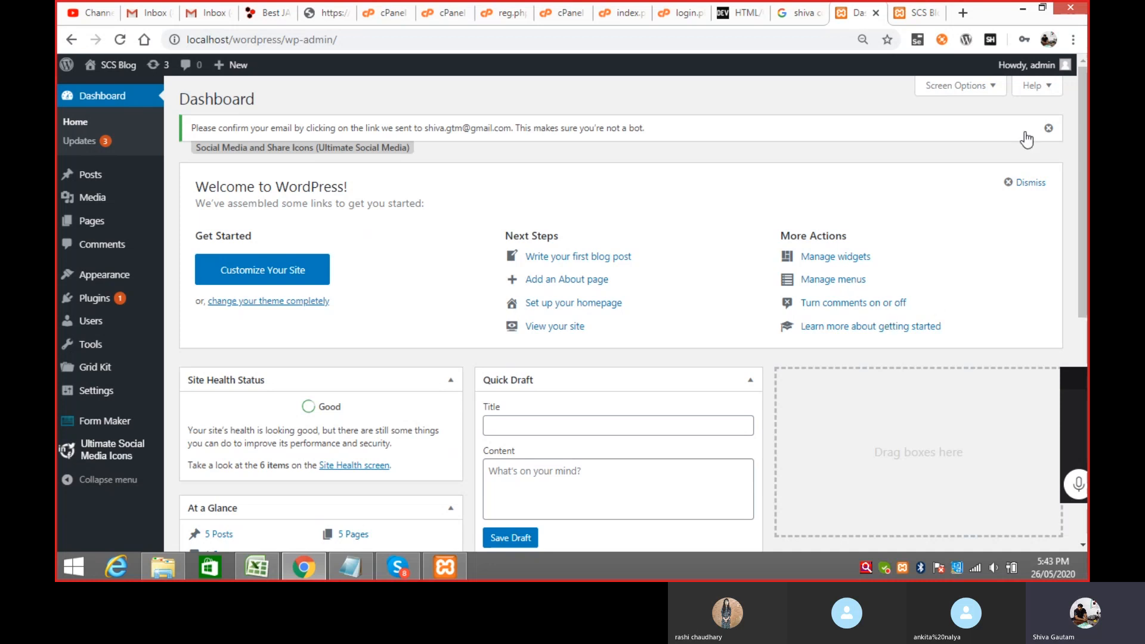
Step: From the Posts list, open the pending 'About Magento' post in the editor
click(93, 179)
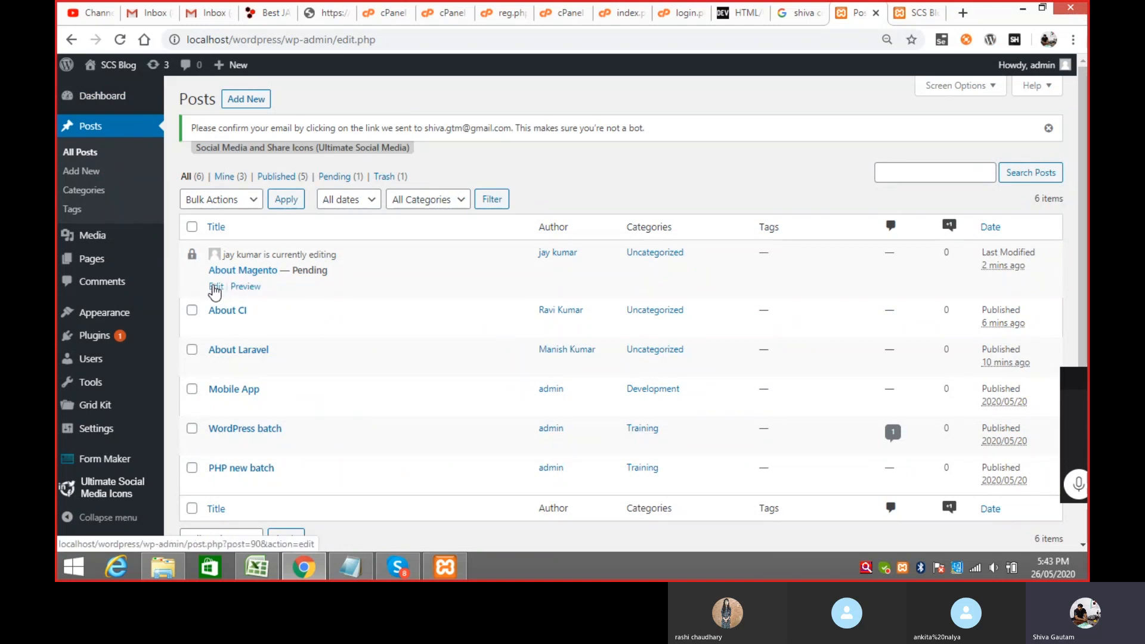
click(214, 287)
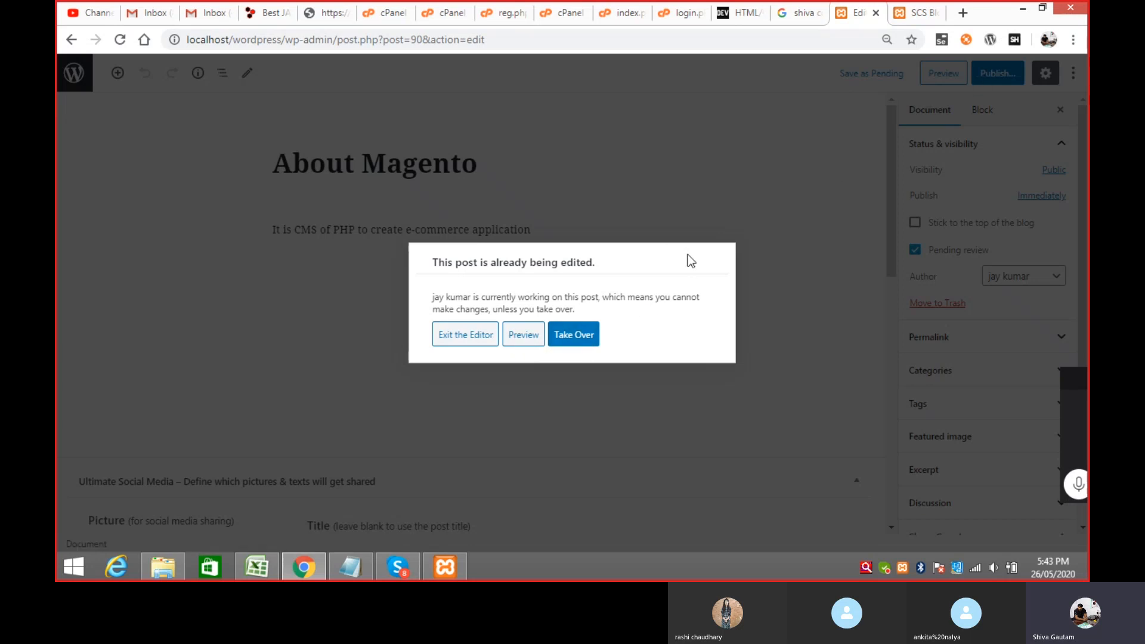
Step: Take over editing of 'About Magento' from the other author and publish it
click(582, 337)
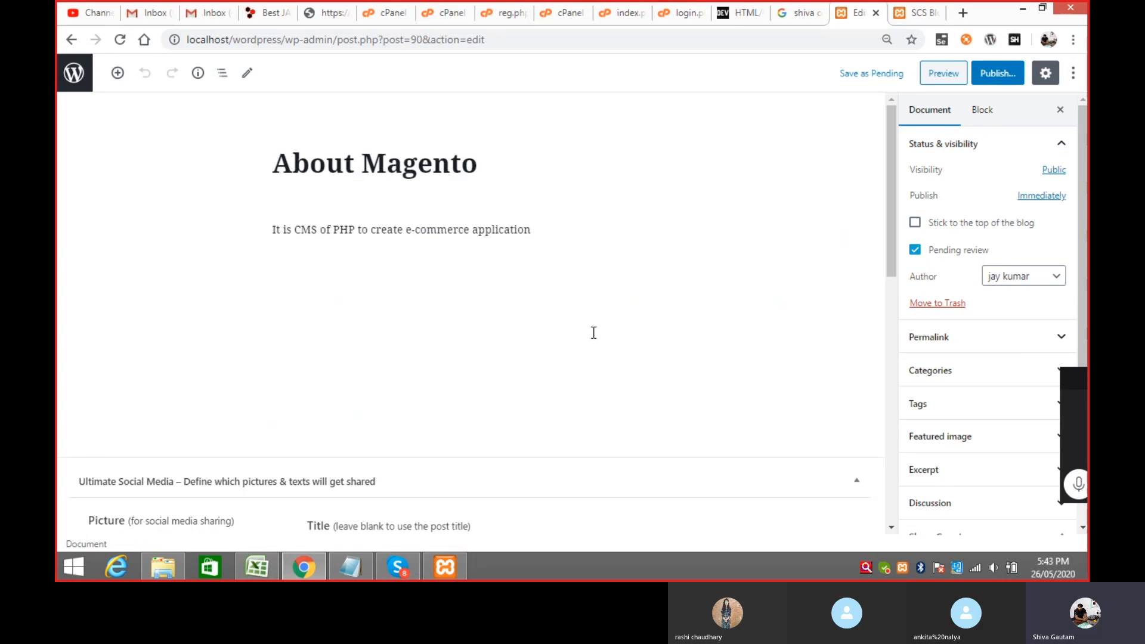
click(1007, 76)
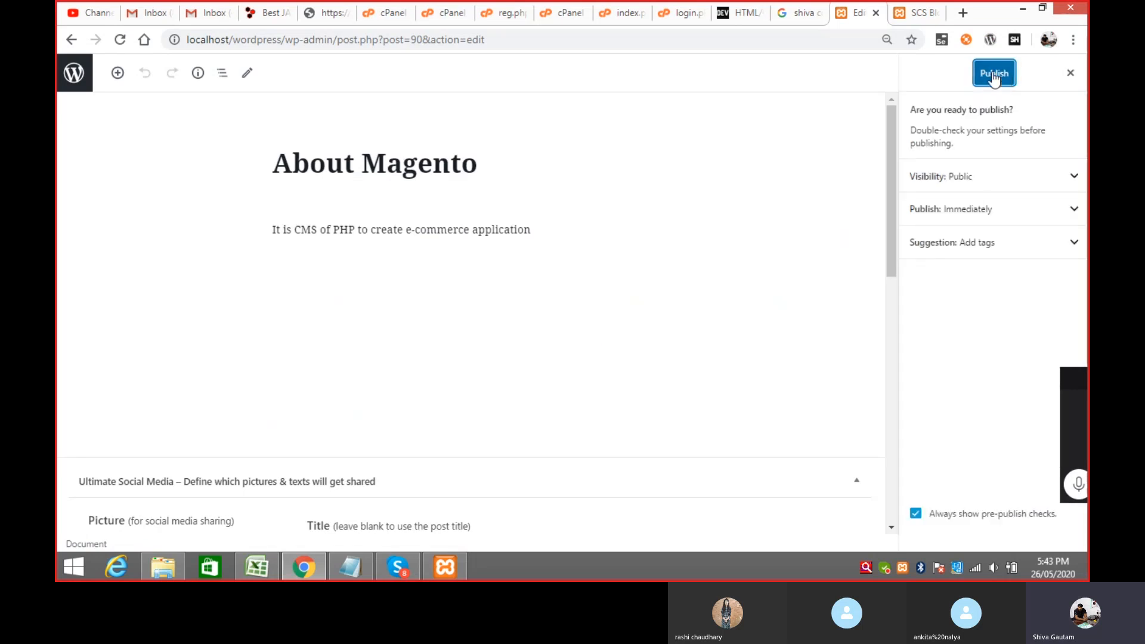
click(992, 72)
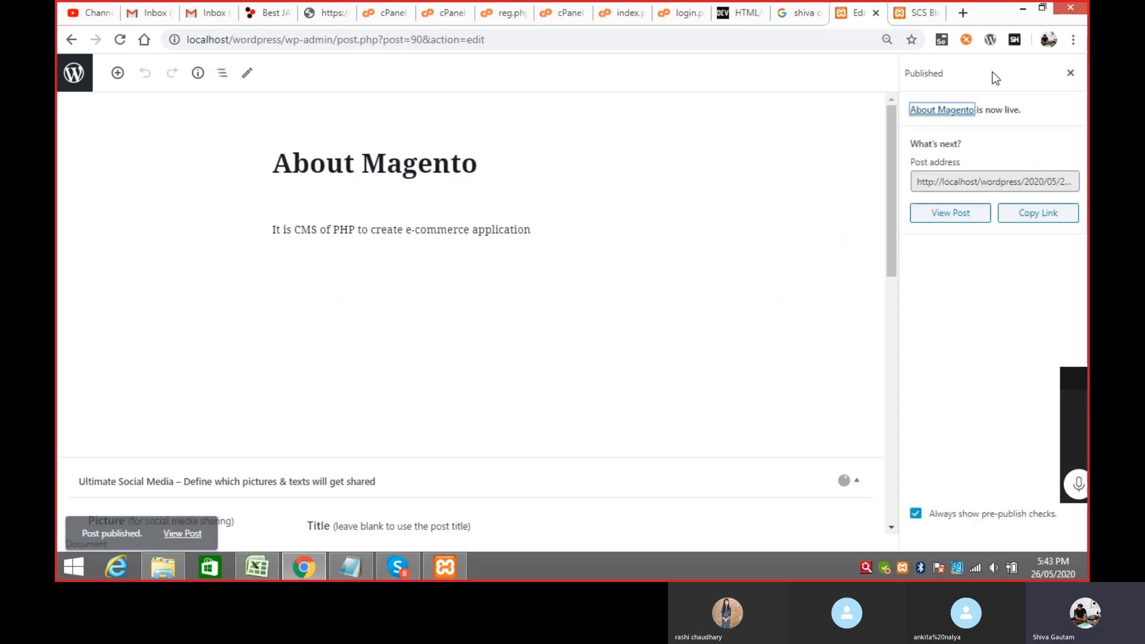
Step: Reload the SCS Blog front page and scroll to confirm 'About Magento' is listed
click(922, 13)
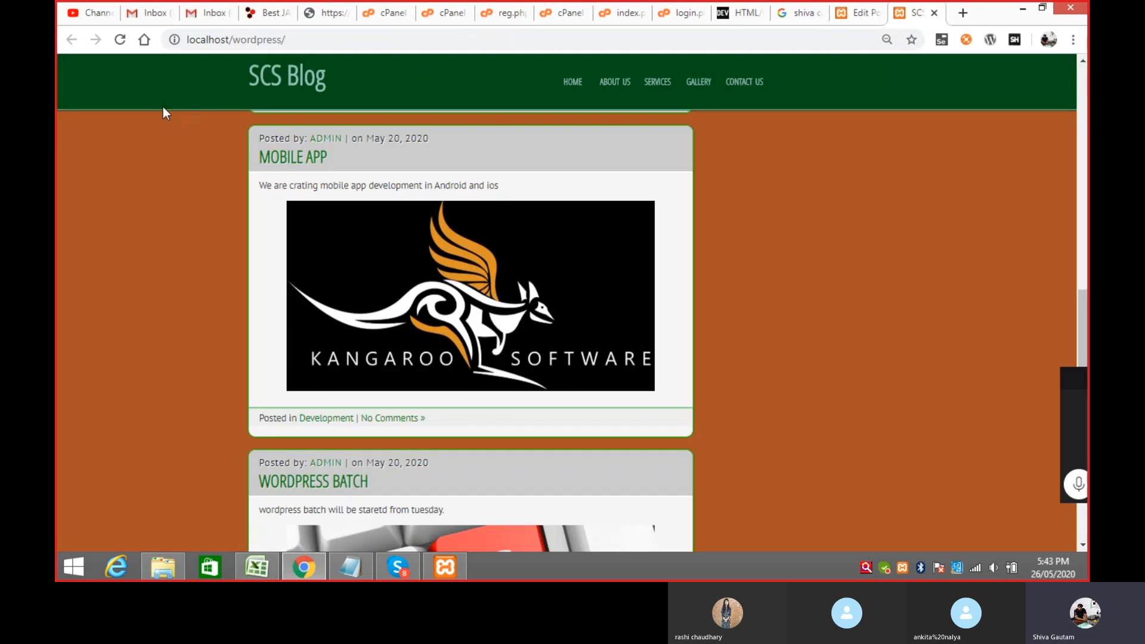
click(120, 40)
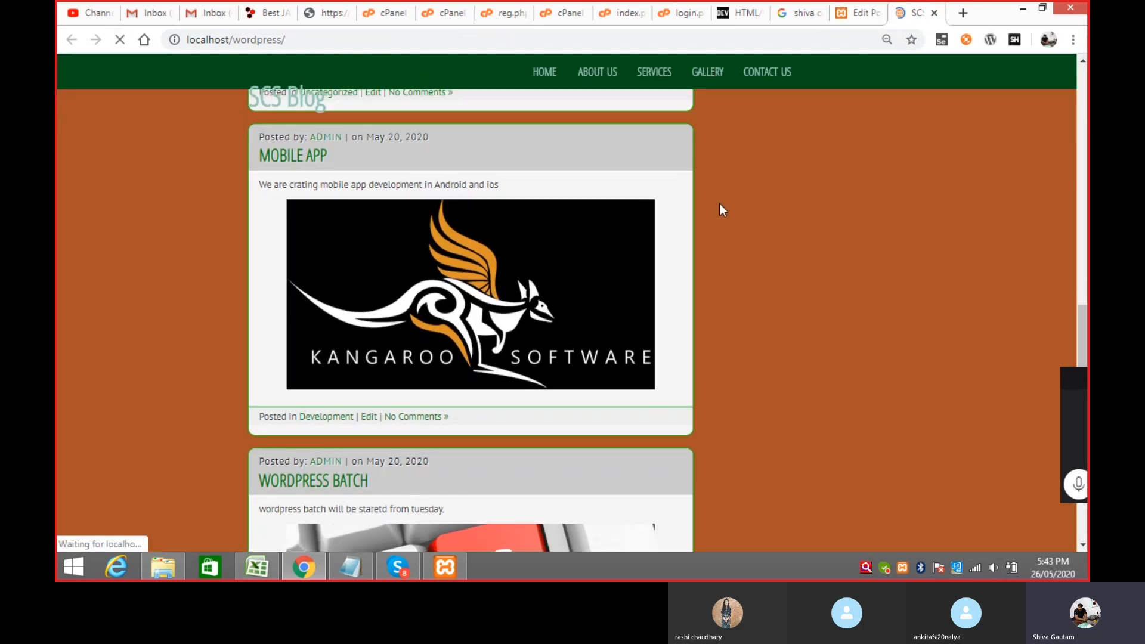
drag(1083, 331, 1087, 234)
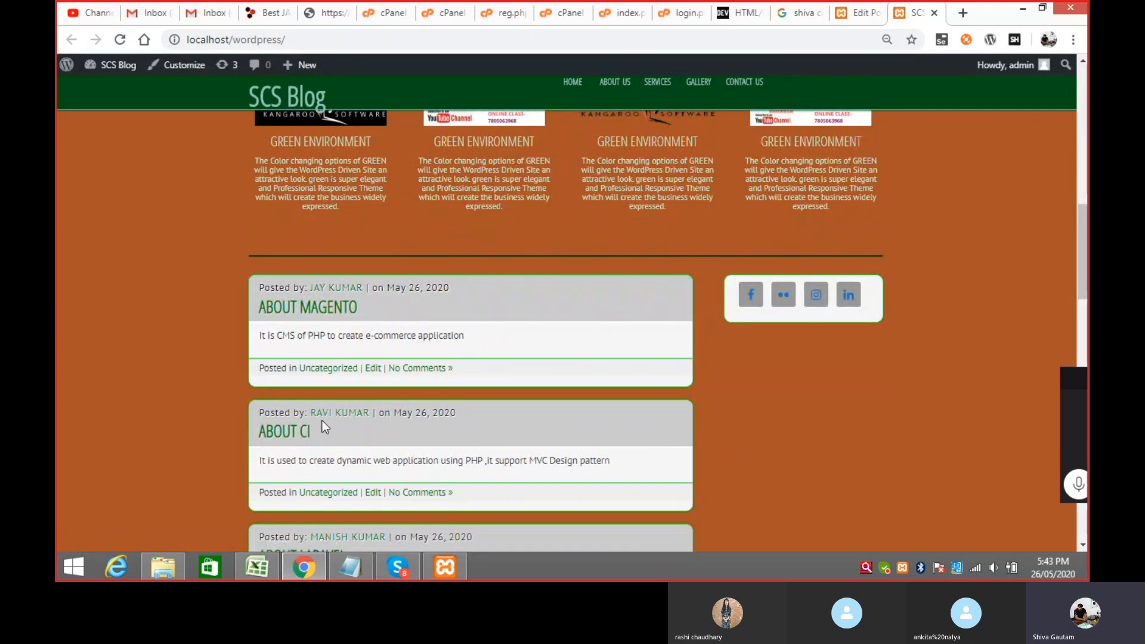
drag(1077, 260, 1081, 191)
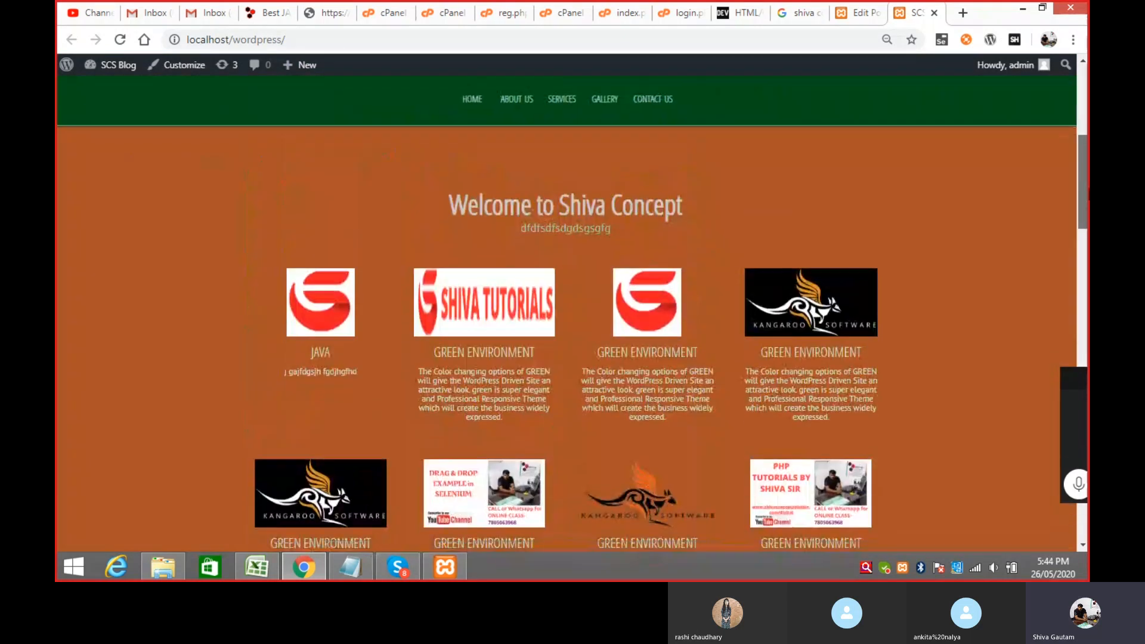
Step: Go back from the post editor to the Posts list, then bring up the Notepad user-role notes
click(861, 17)
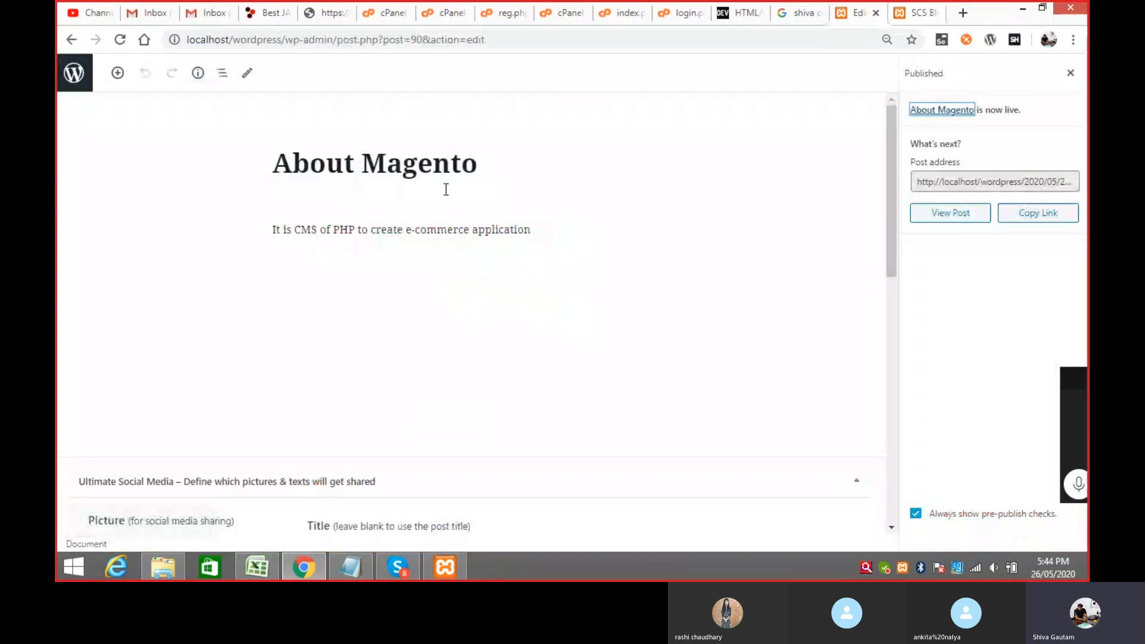
click(71, 40)
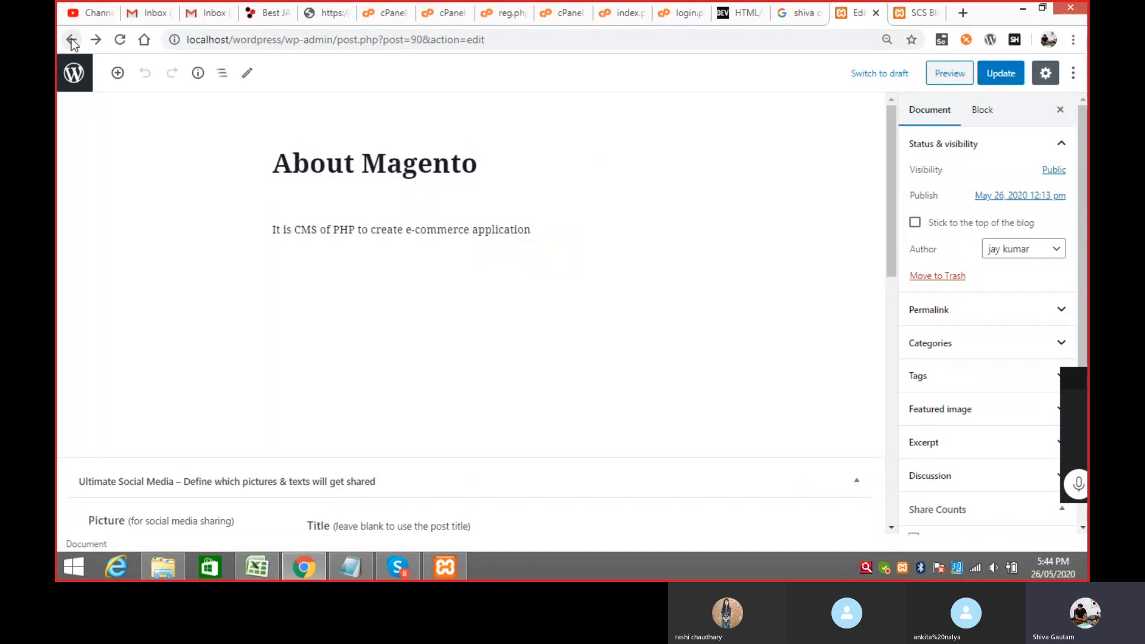
click(72, 40)
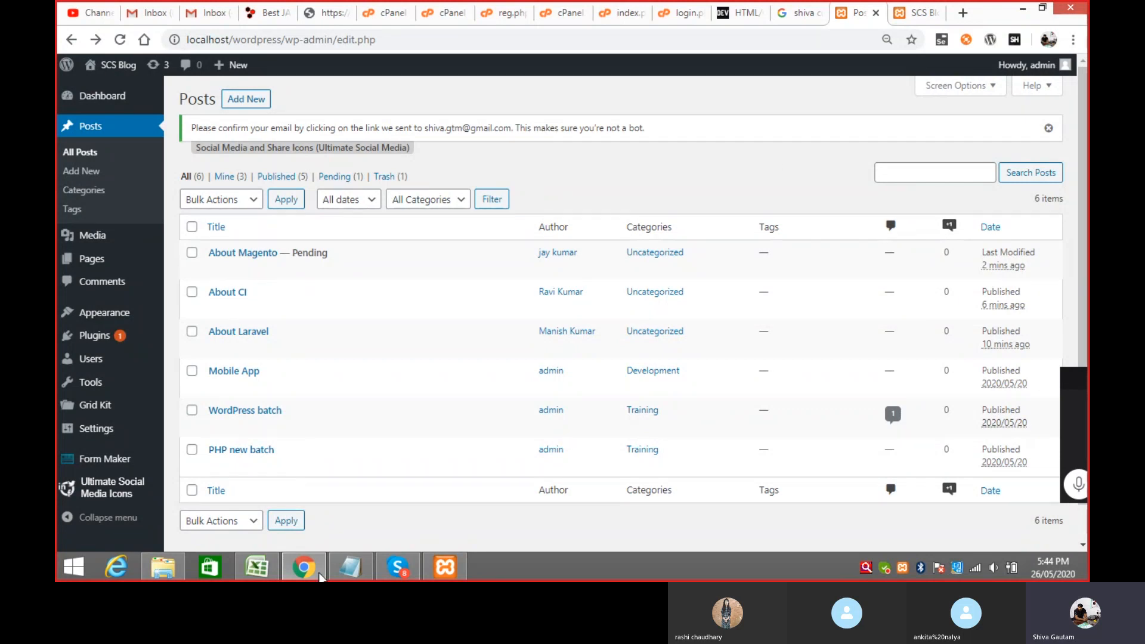
click(340, 567)
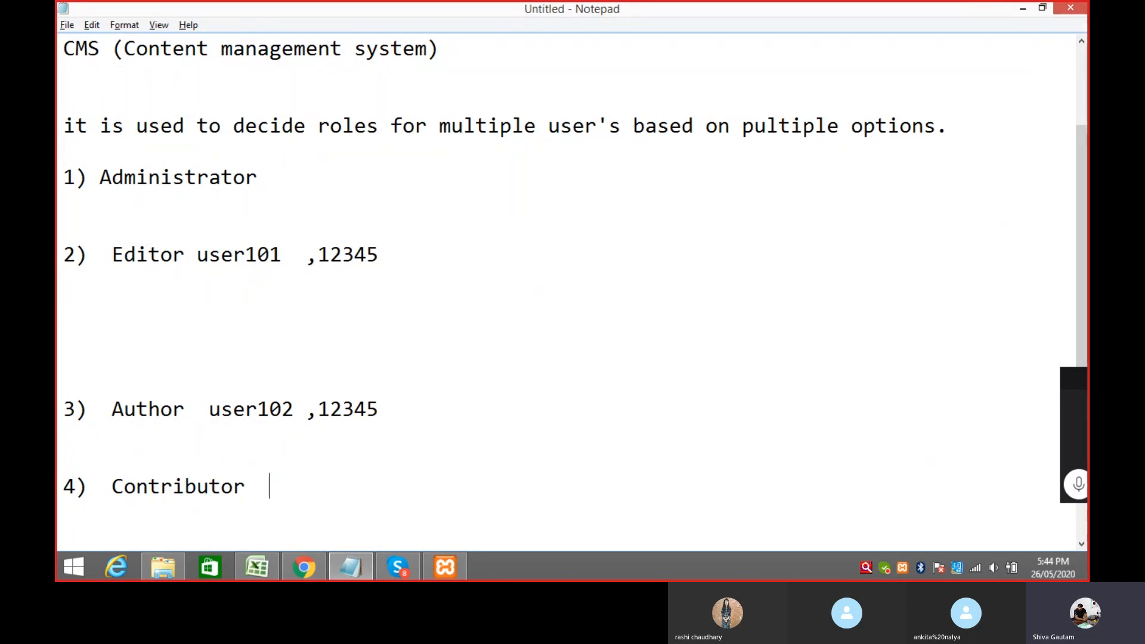
Step: Add username user103 and its password to the Contributor line, then start entry '5) Subscriber'
text(user10)
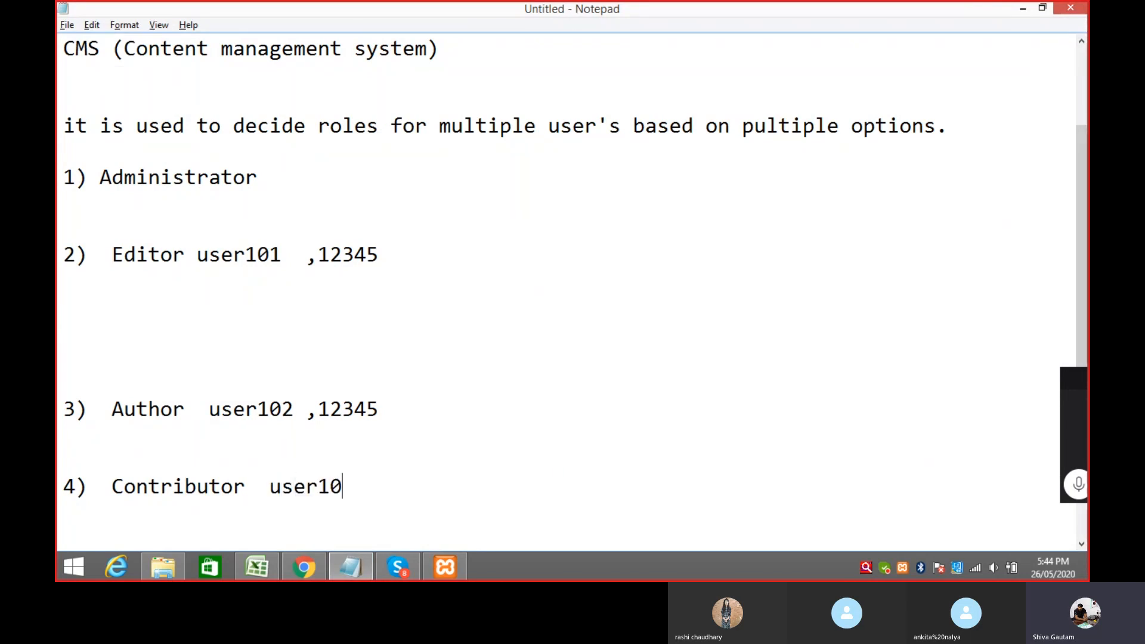
text(3  ,12345)
key(Return)
key(Return)
key(Return)
text(5)  )
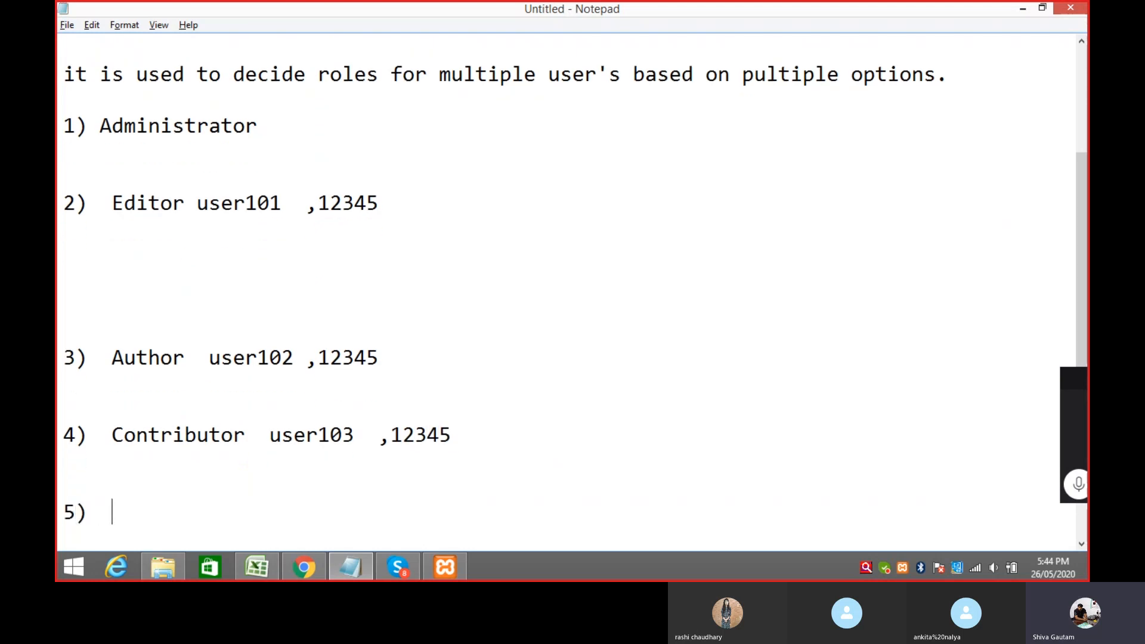
text(Subscri)
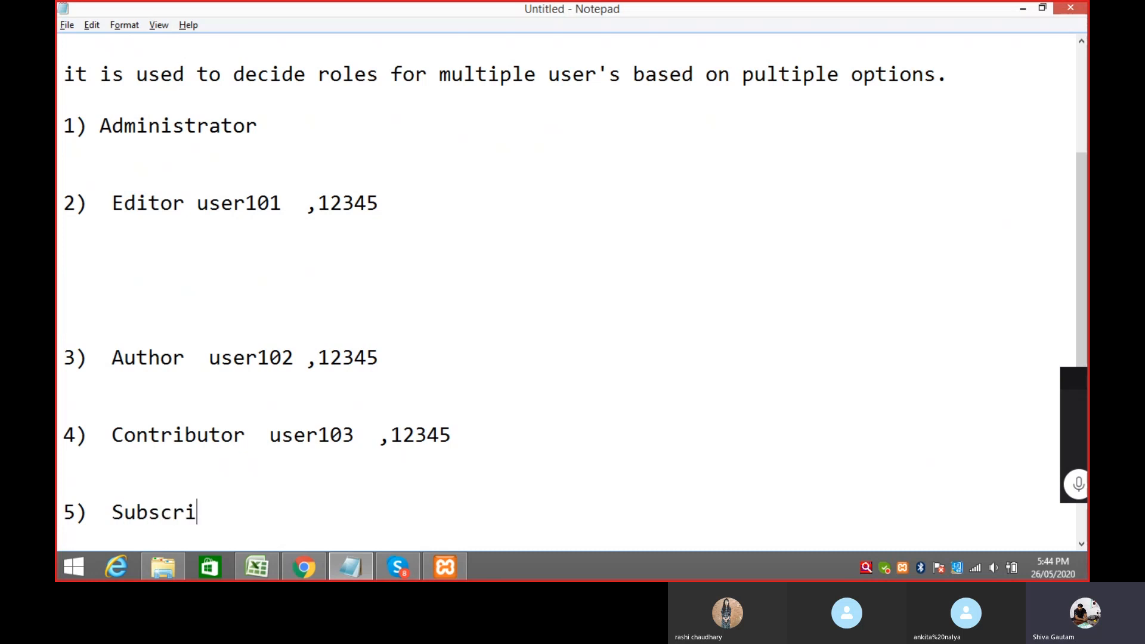
text(ber)
Step: Back in WordPress, open the Users list and its Add New User form
click(305, 567)
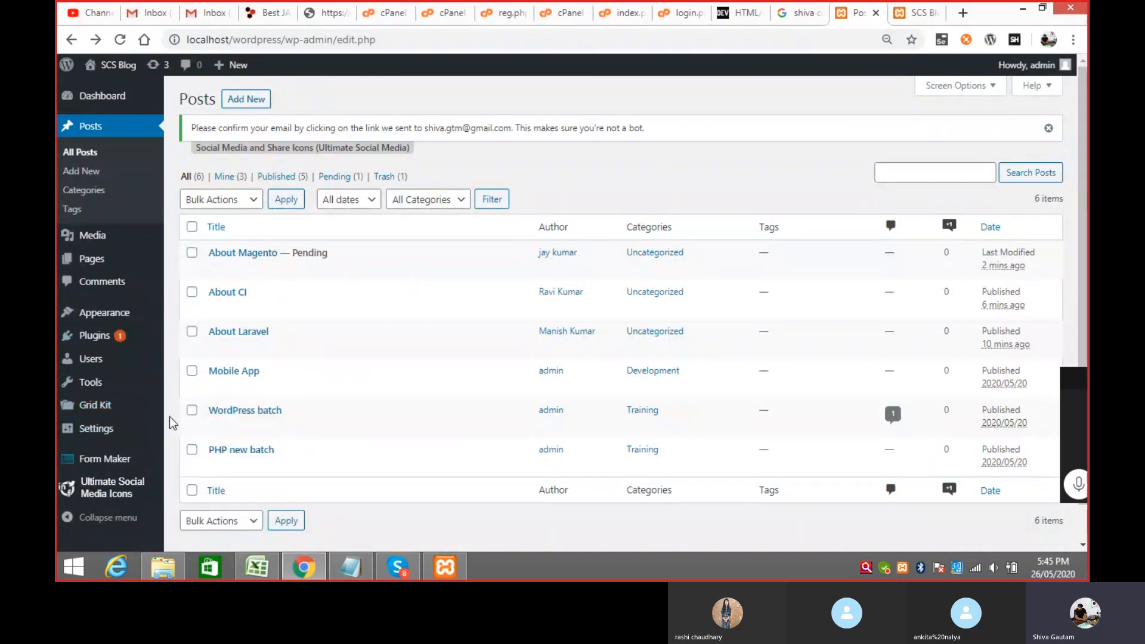
mouse_move(138, 311)
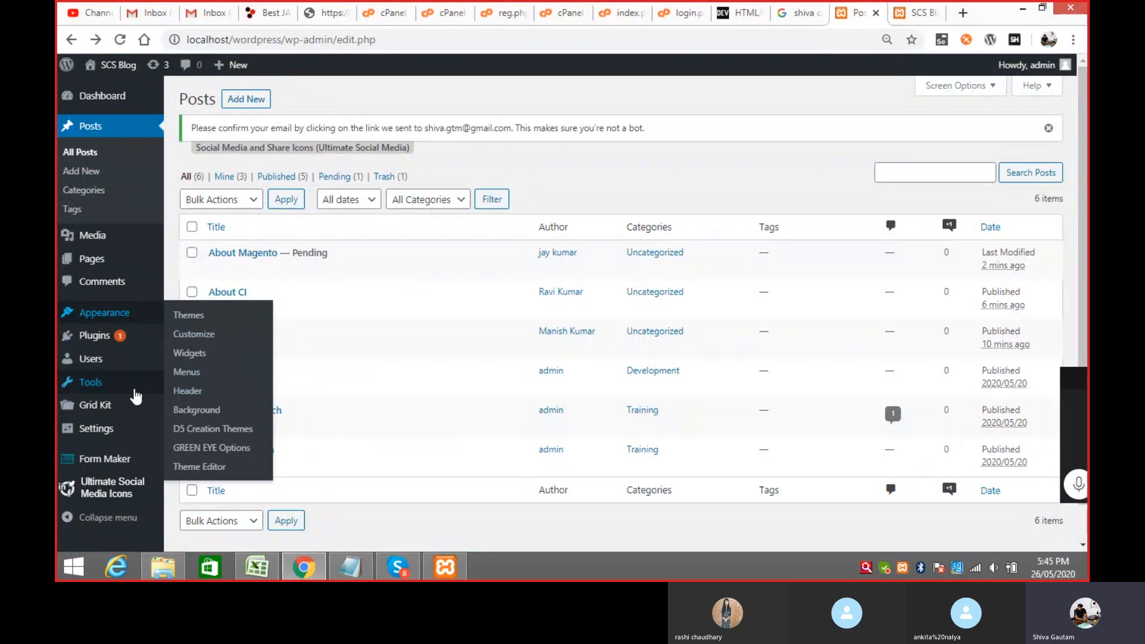
mouse_move(98, 359)
click(208, 361)
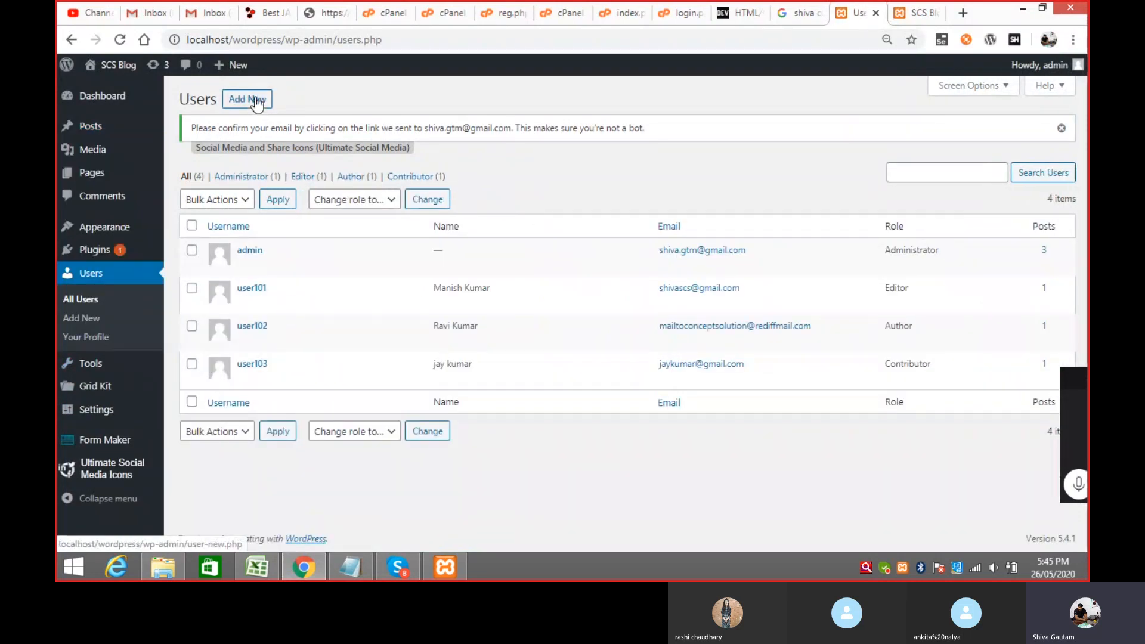
click(256, 101)
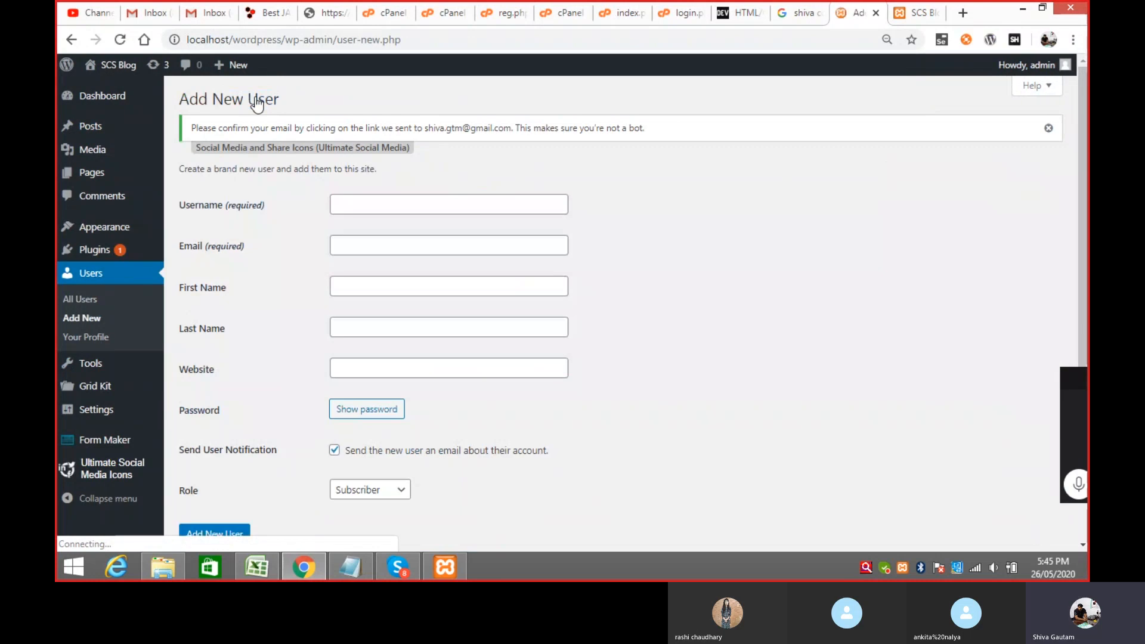
Step: Enter username user104, the user's e-mail address, and their first and last name
click(405, 203)
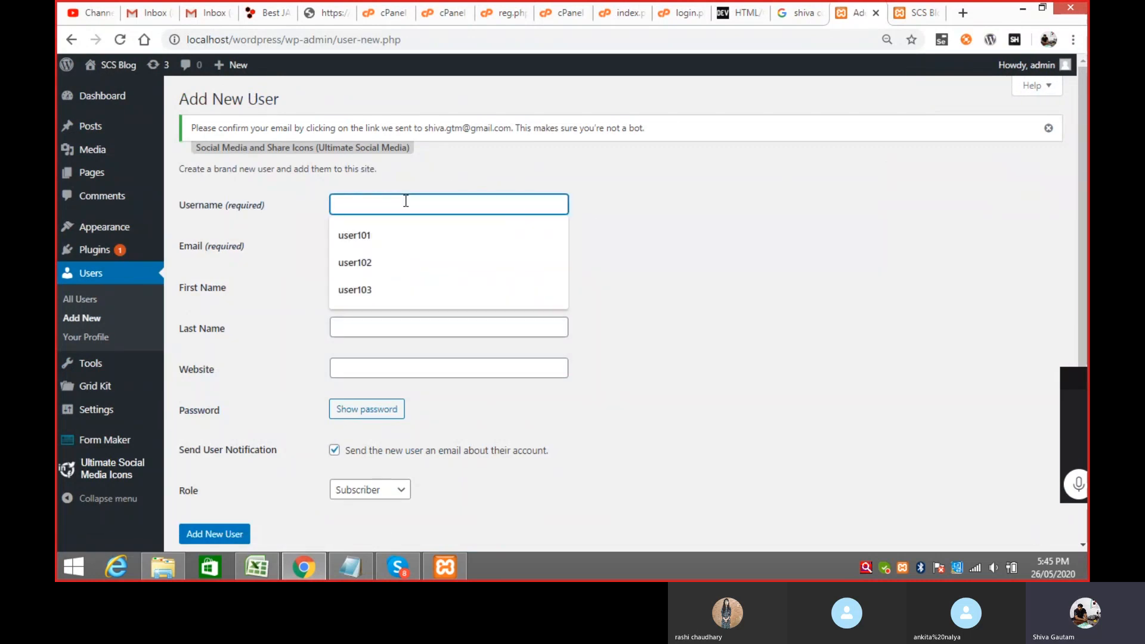
text(user1)
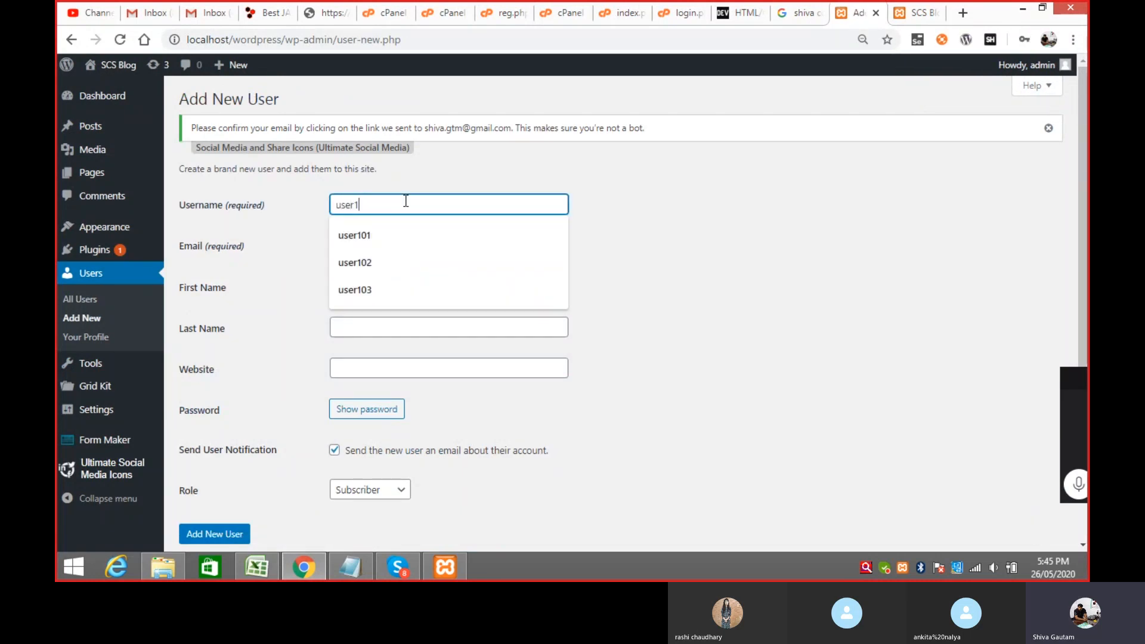
text(04)
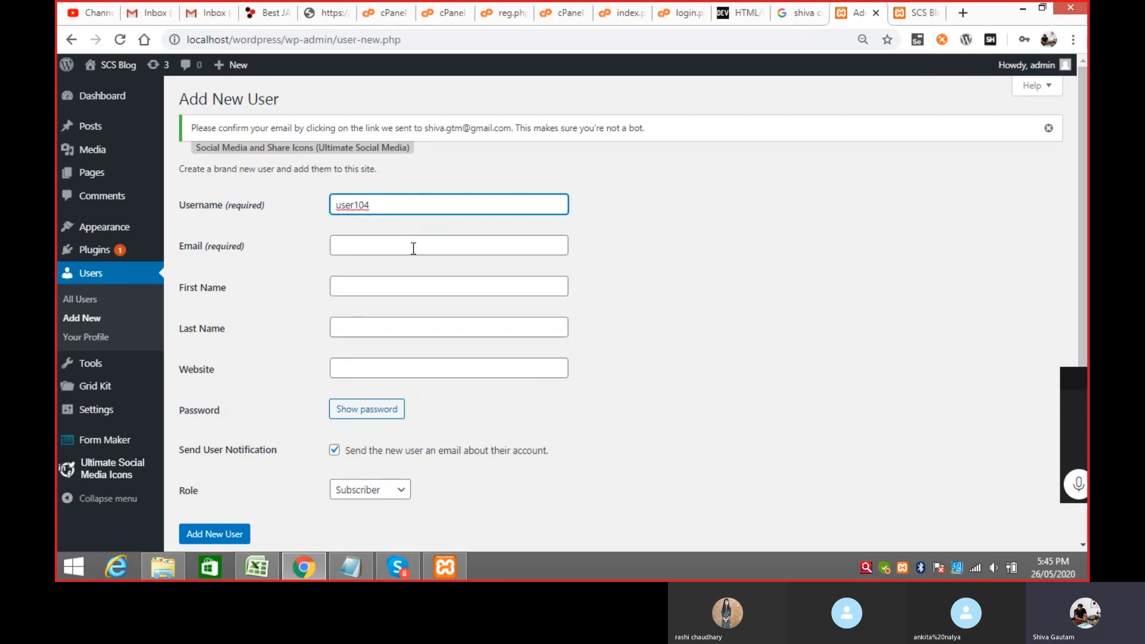
click(413, 246)
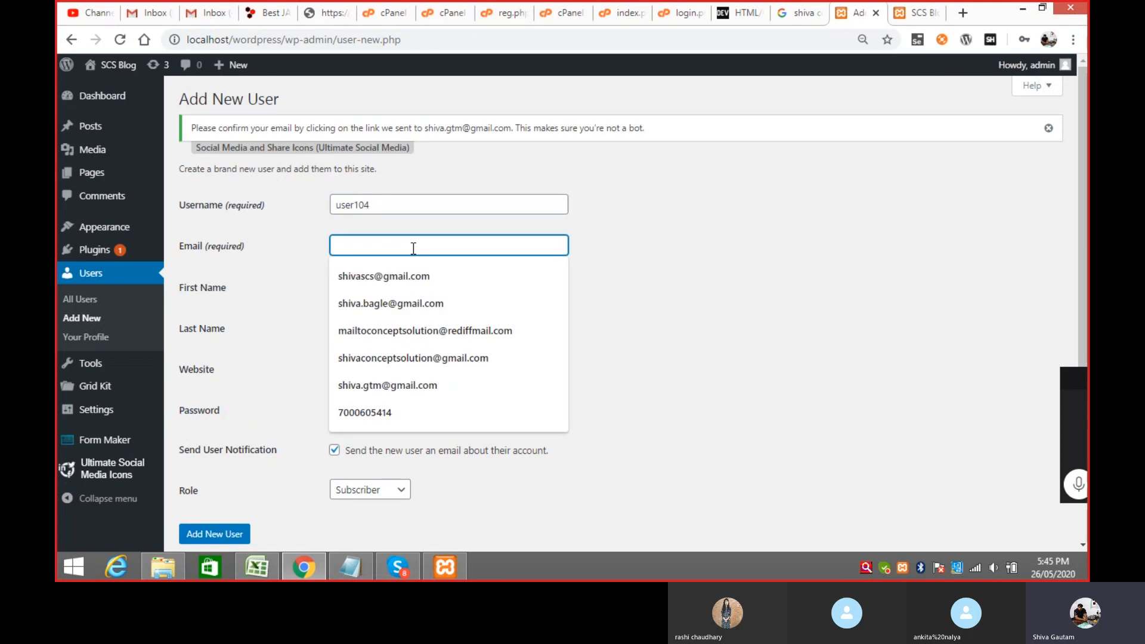
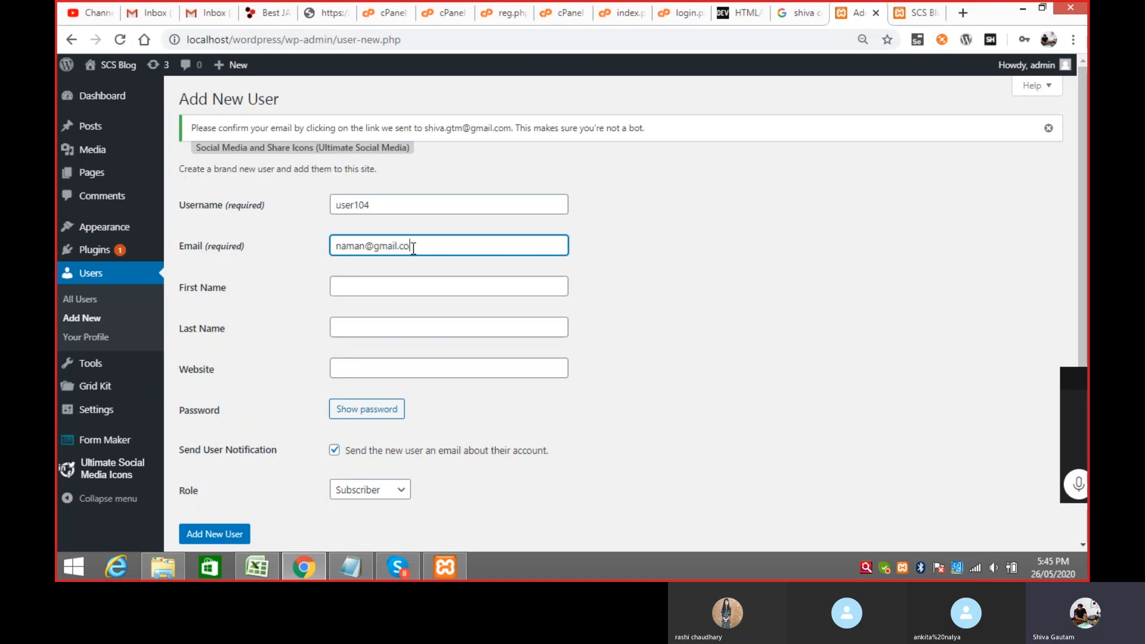
key(Tab)
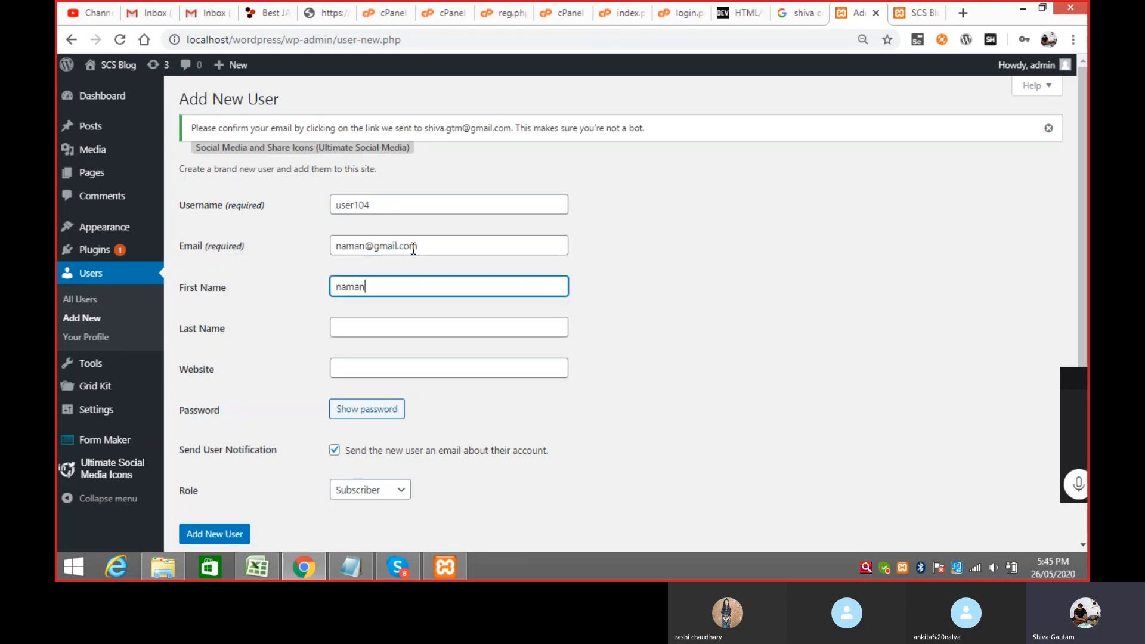
key(Tab)
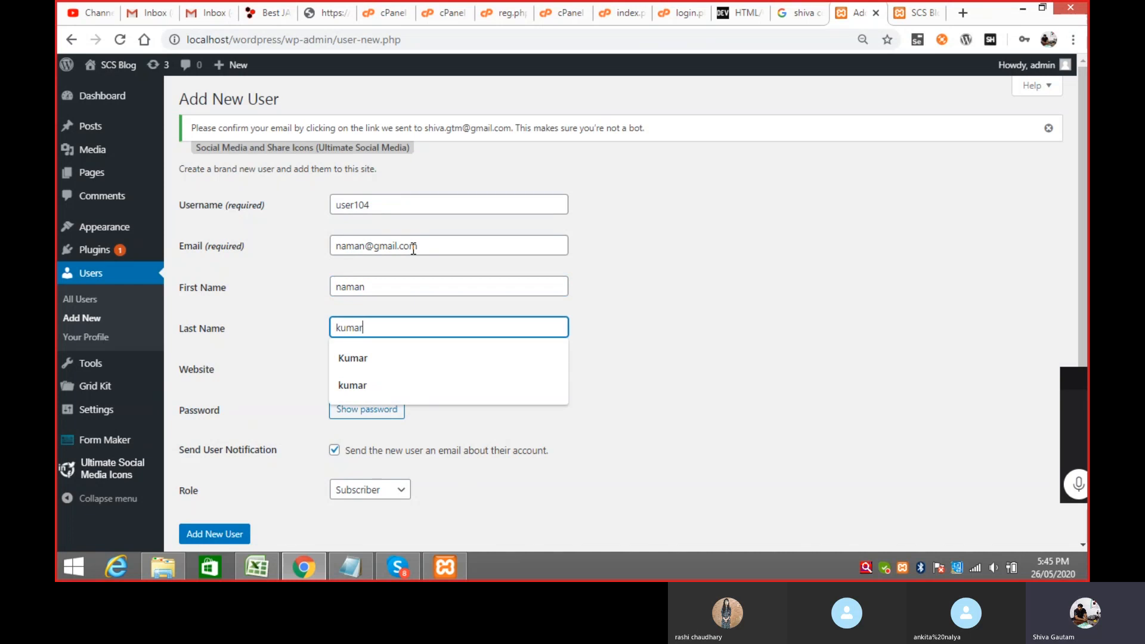
key(Tab)
key(Tab)
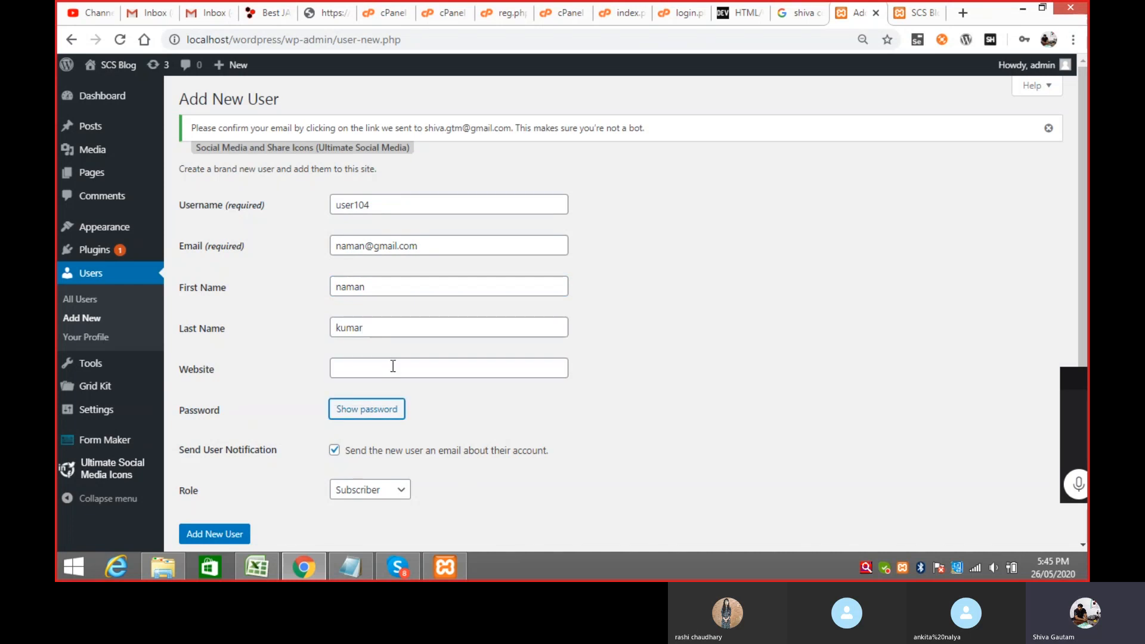
Step: Replace the generated password with a weak one, confirm it, and keep the Subscriber role
click(379, 412)
drag(494, 412, 337, 412)
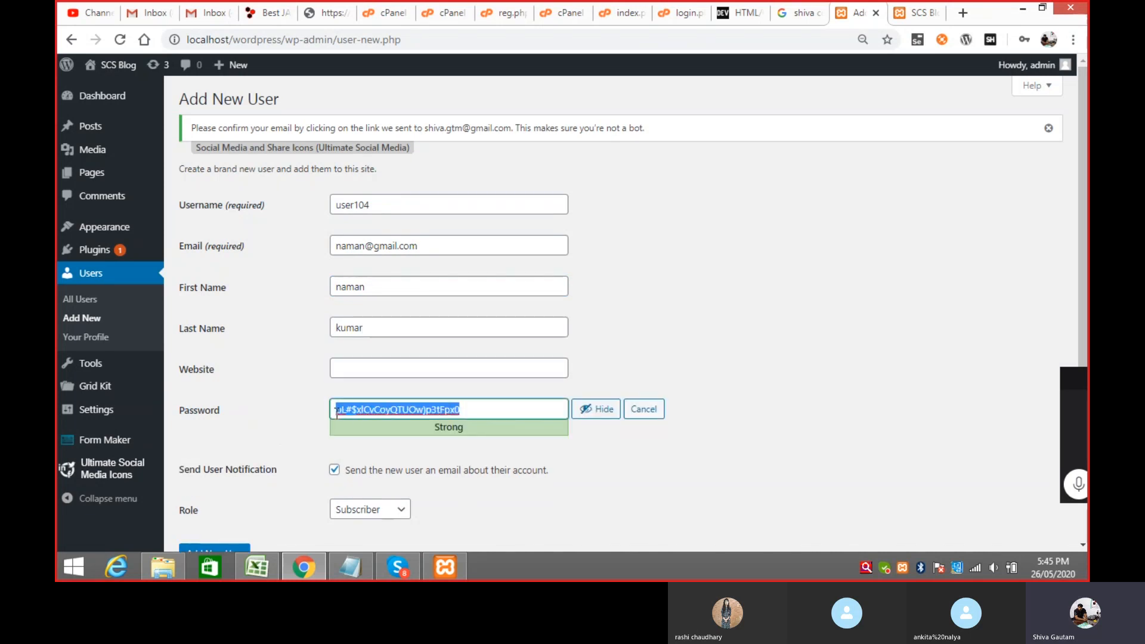
text(12345)
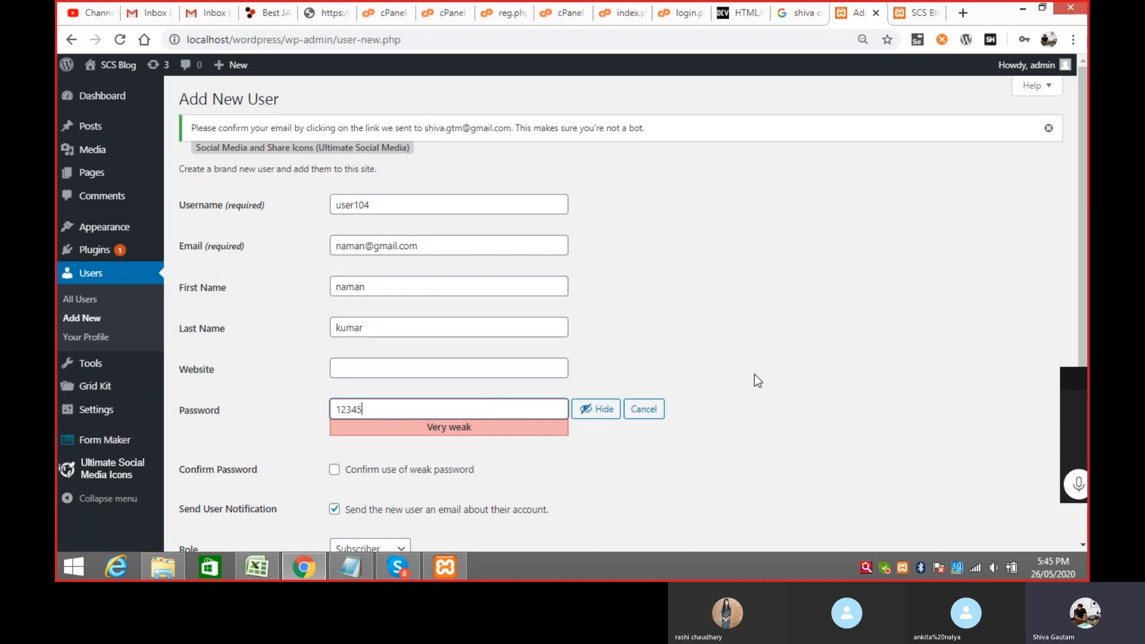
click(335, 469)
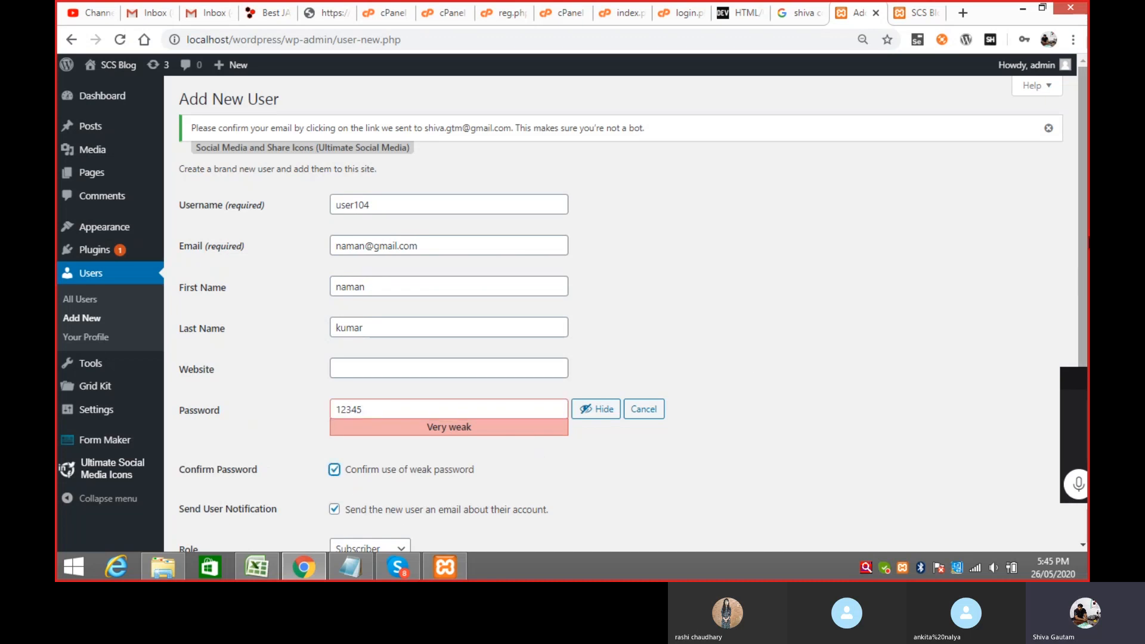
scroll(483, 463, down, 2)
click(386, 445)
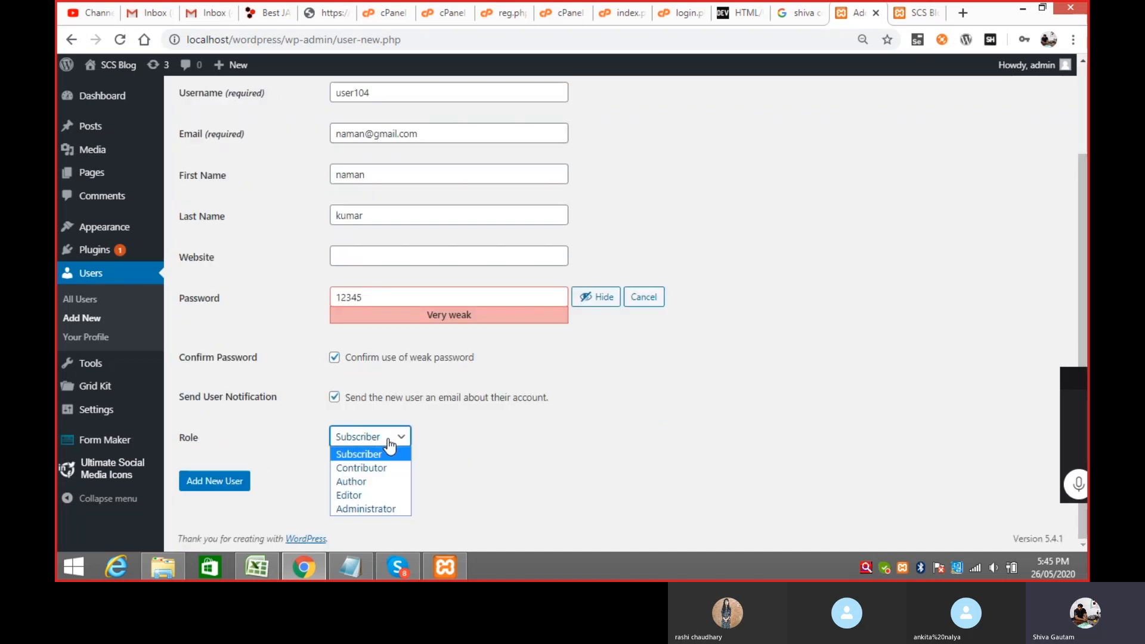
click(387, 450)
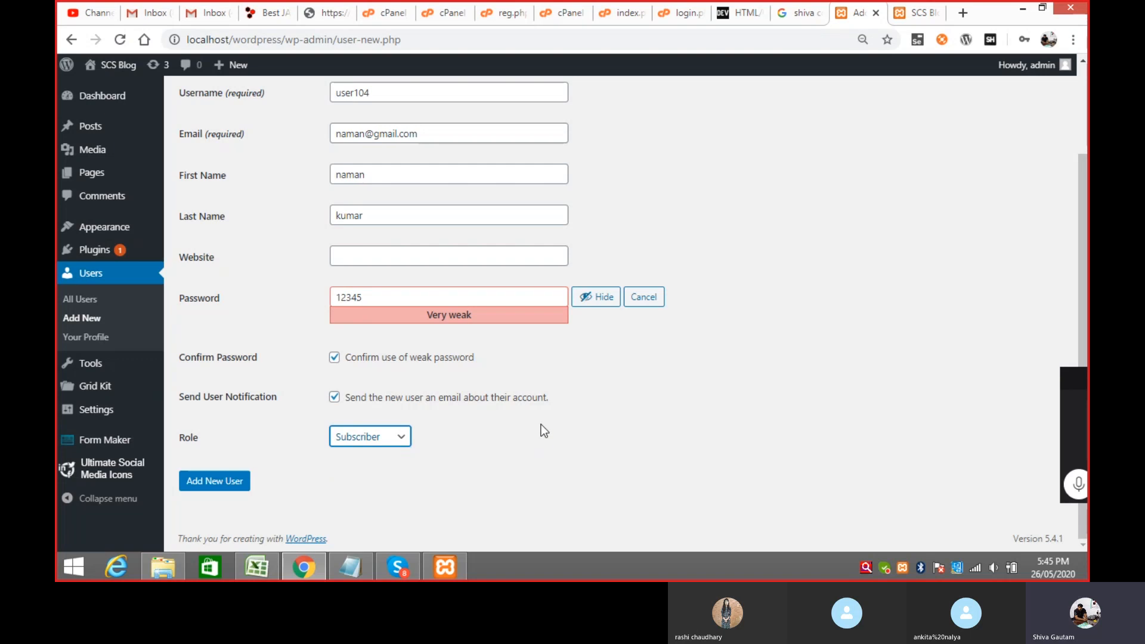
Step: Submit the form to create user104 as a Subscriber
click(234, 486)
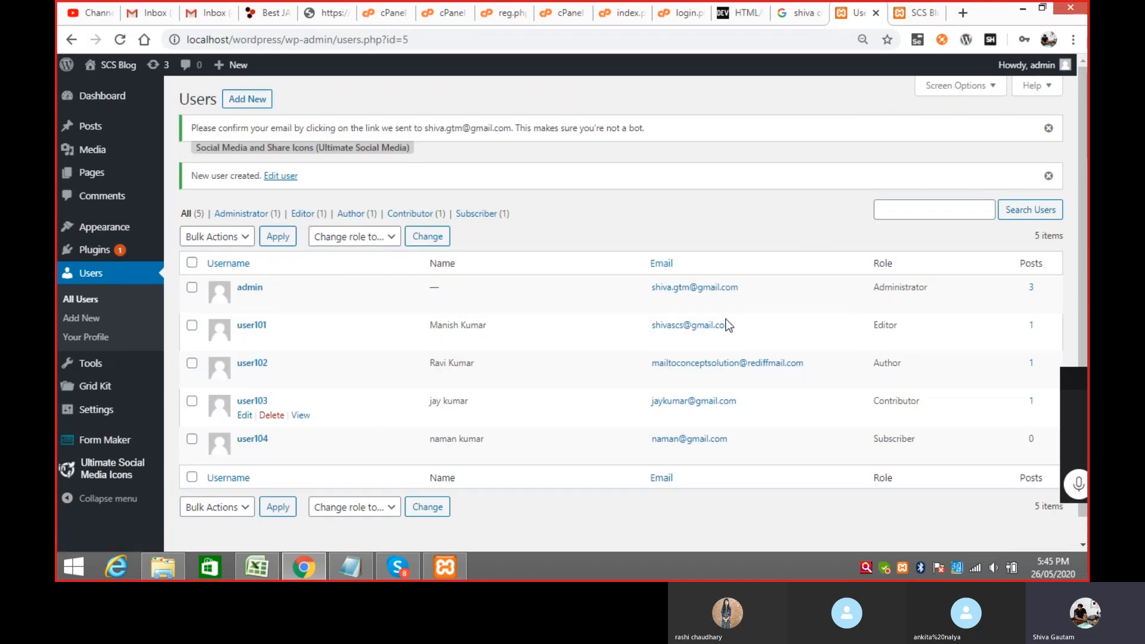
Step: Log out of admin and log in as user104 with its password
mouse_move(1048, 77)
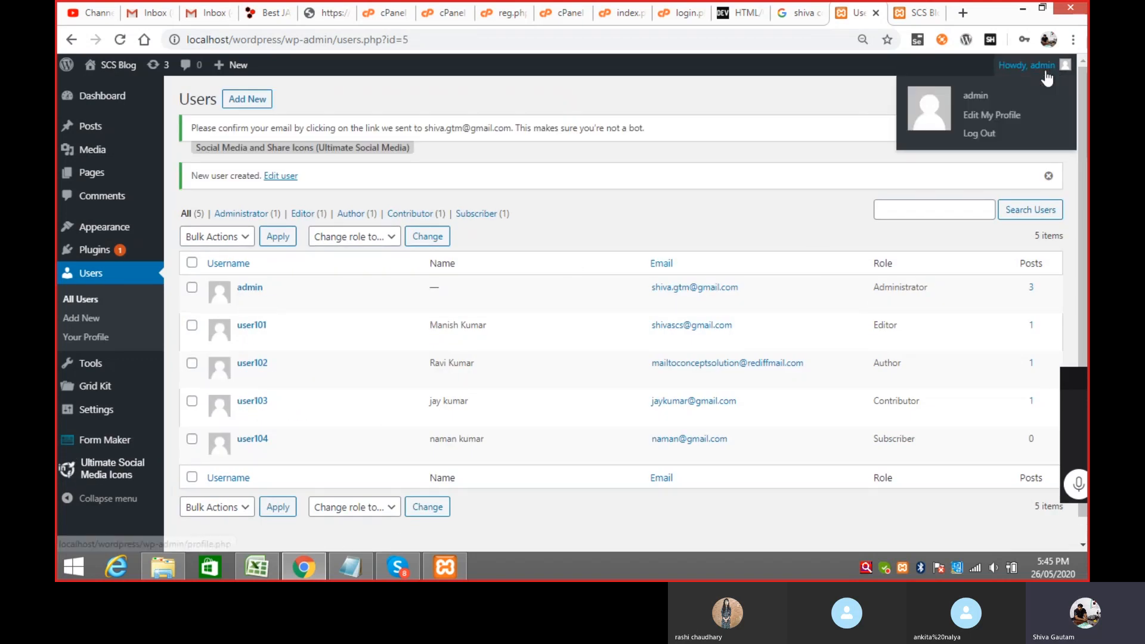
click(975, 135)
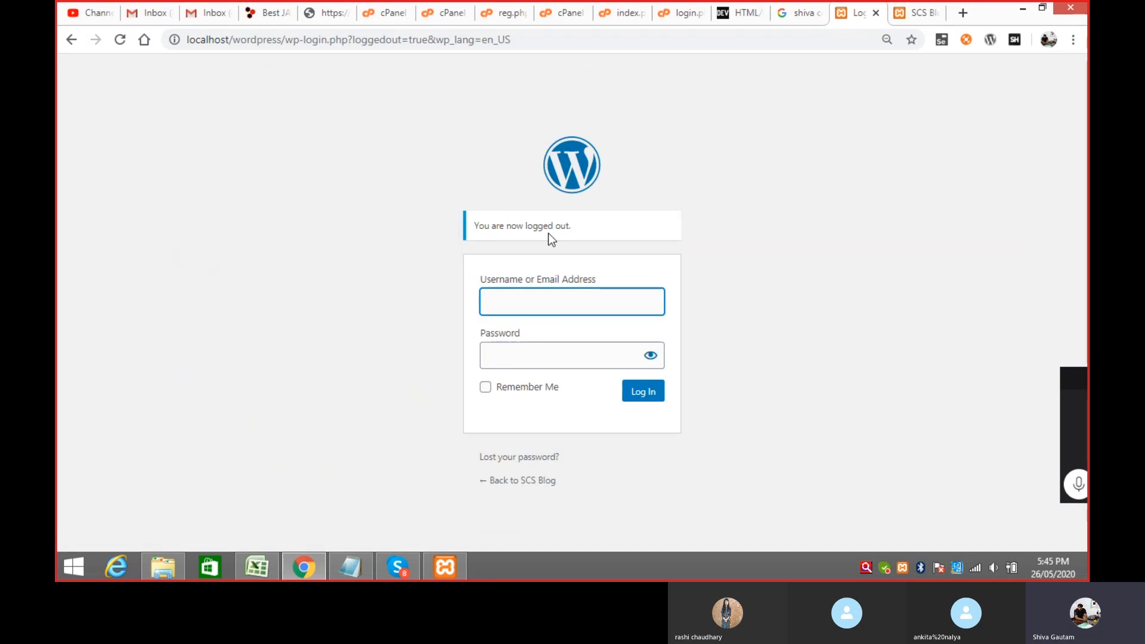
text(user104)
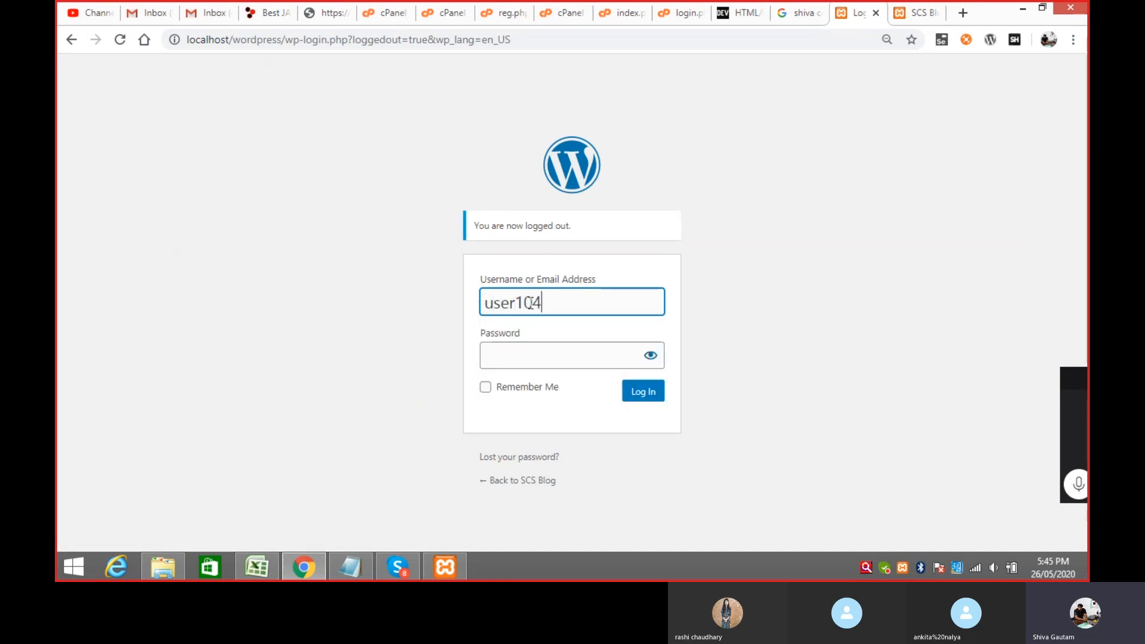
key(Tab)
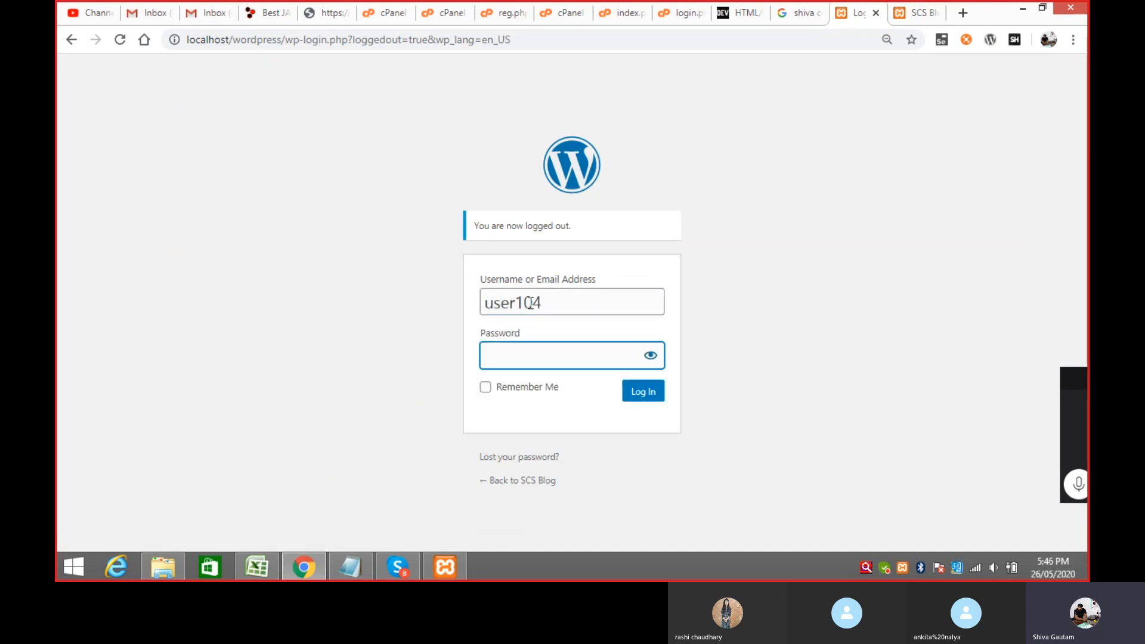
text(•••••)
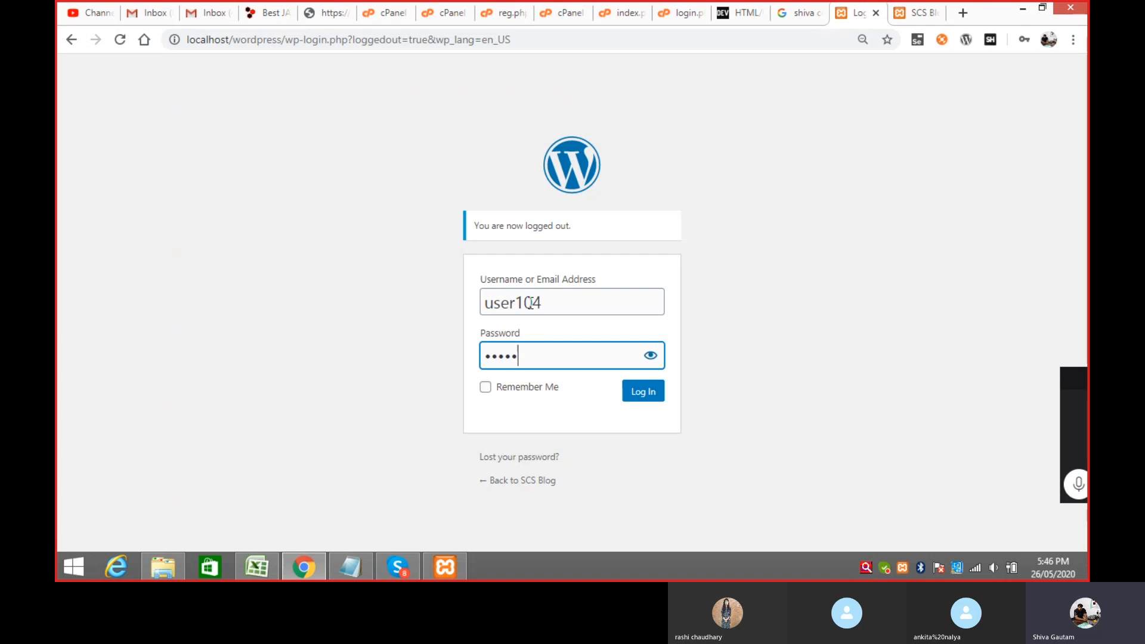
click(632, 391)
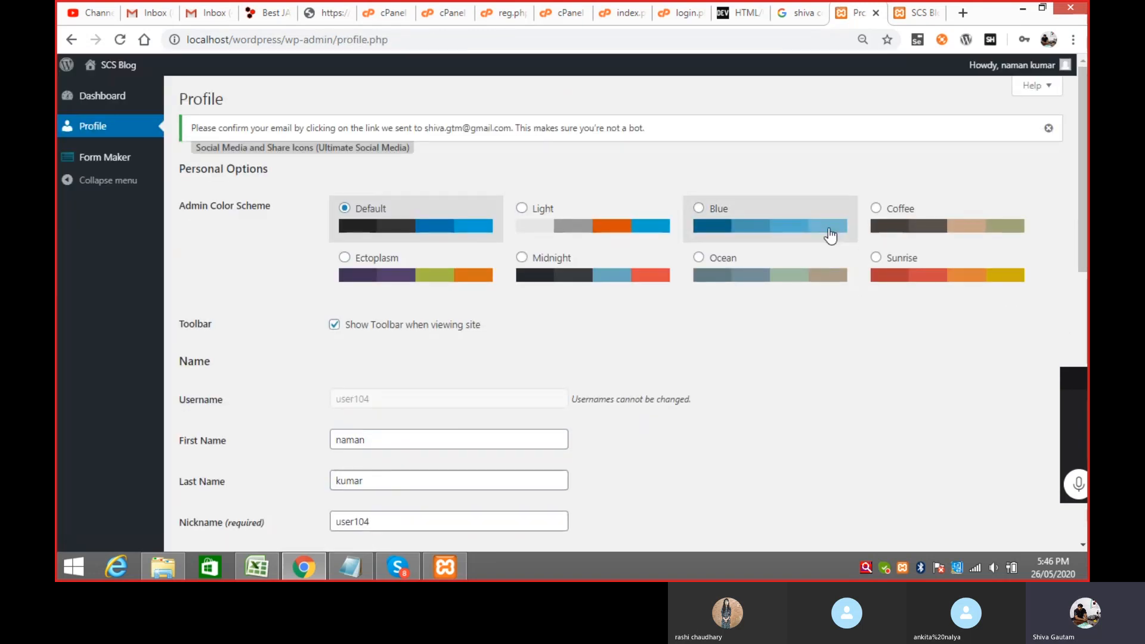
Step: Glance at the SCS Blog tab, then try Form Maker and return to the Profile page
click(923, 17)
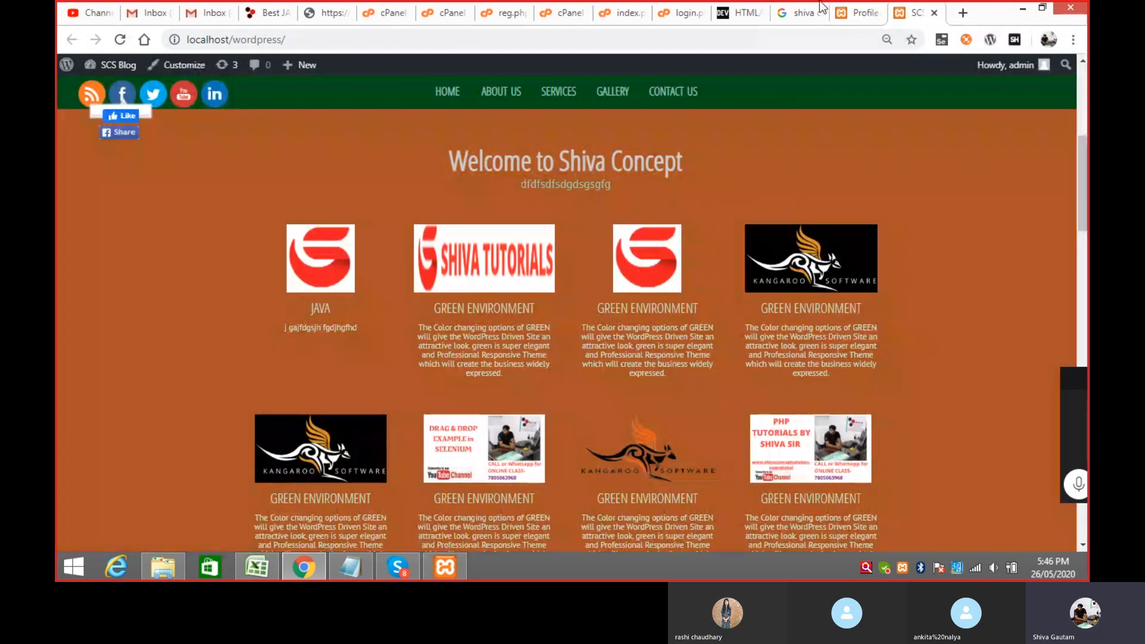
click(859, 13)
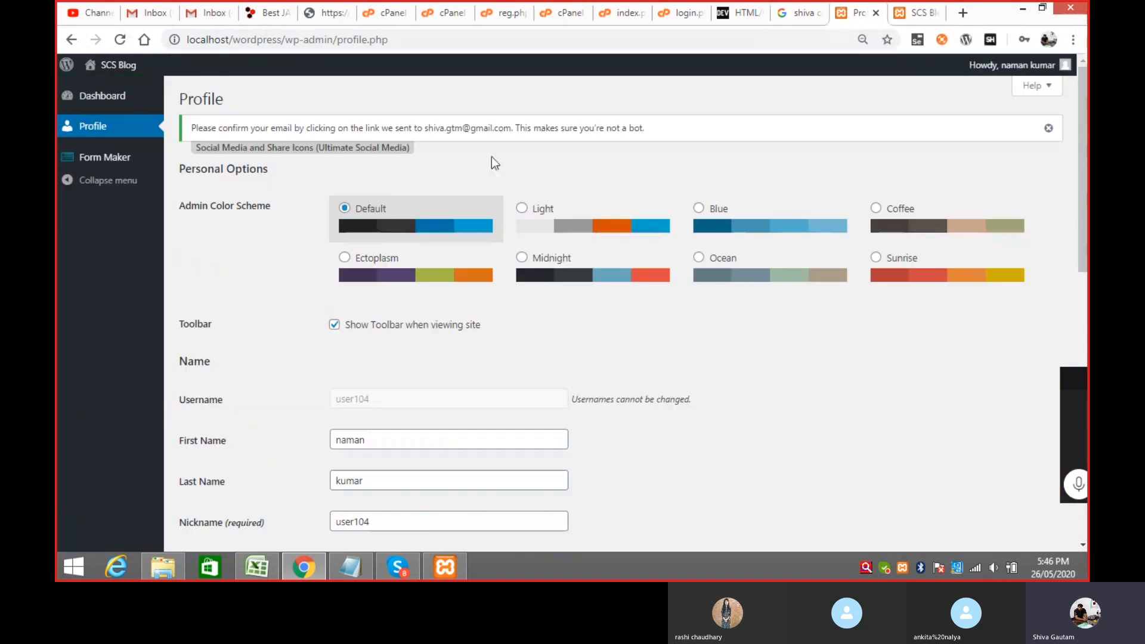
click(114, 163)
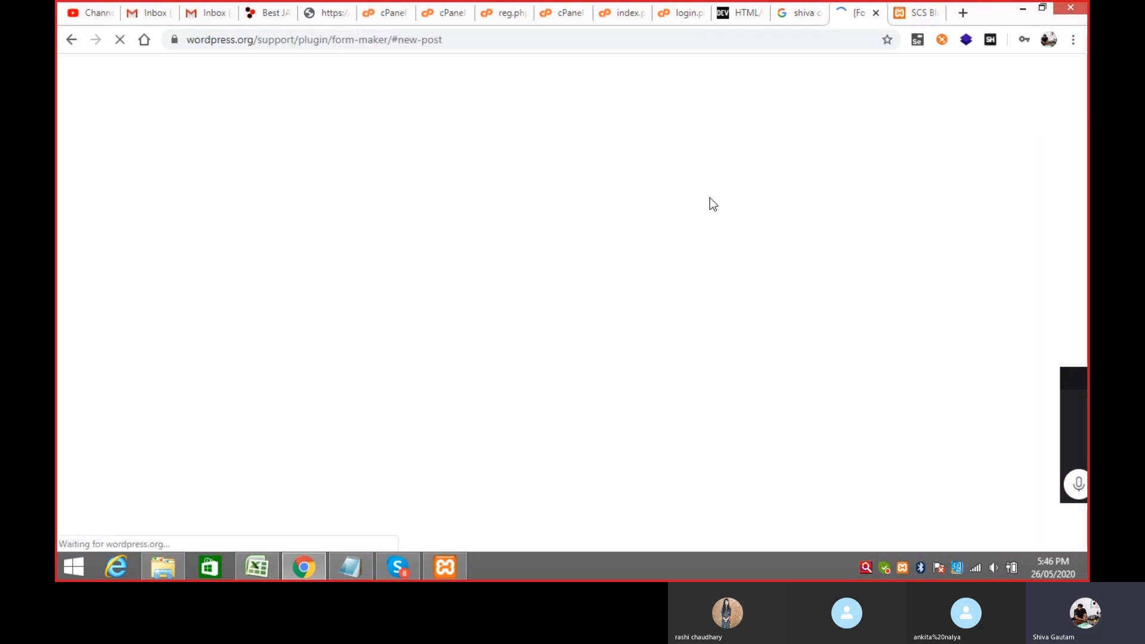
click(73, 41)
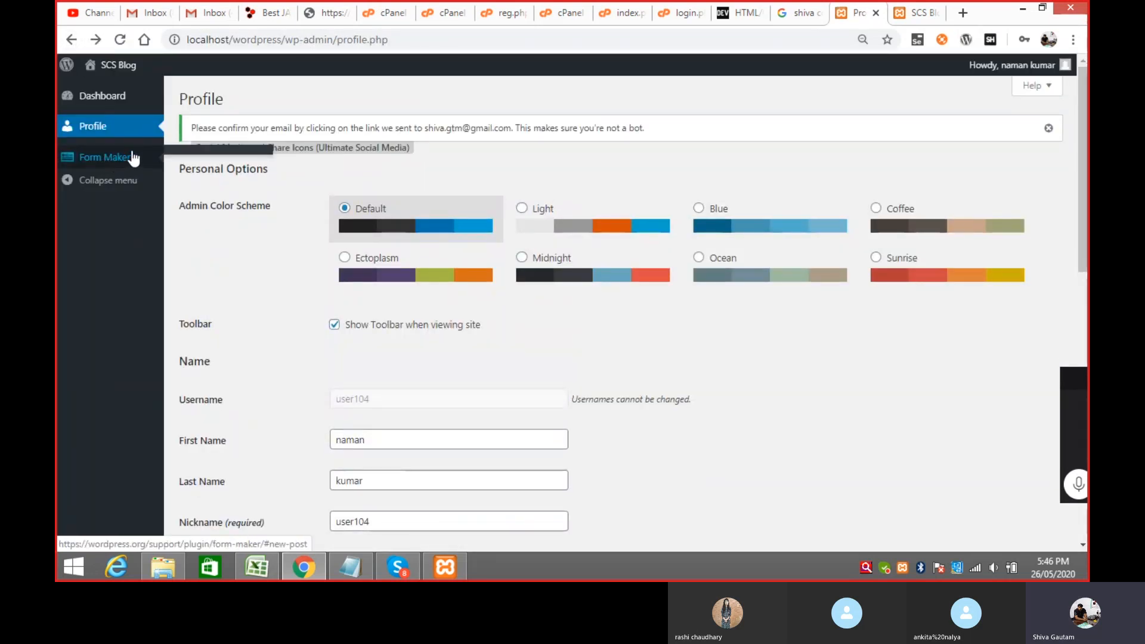
Step: Visit the subscriber's Dashboard and Profile, then log user104 out
click(113, 101)
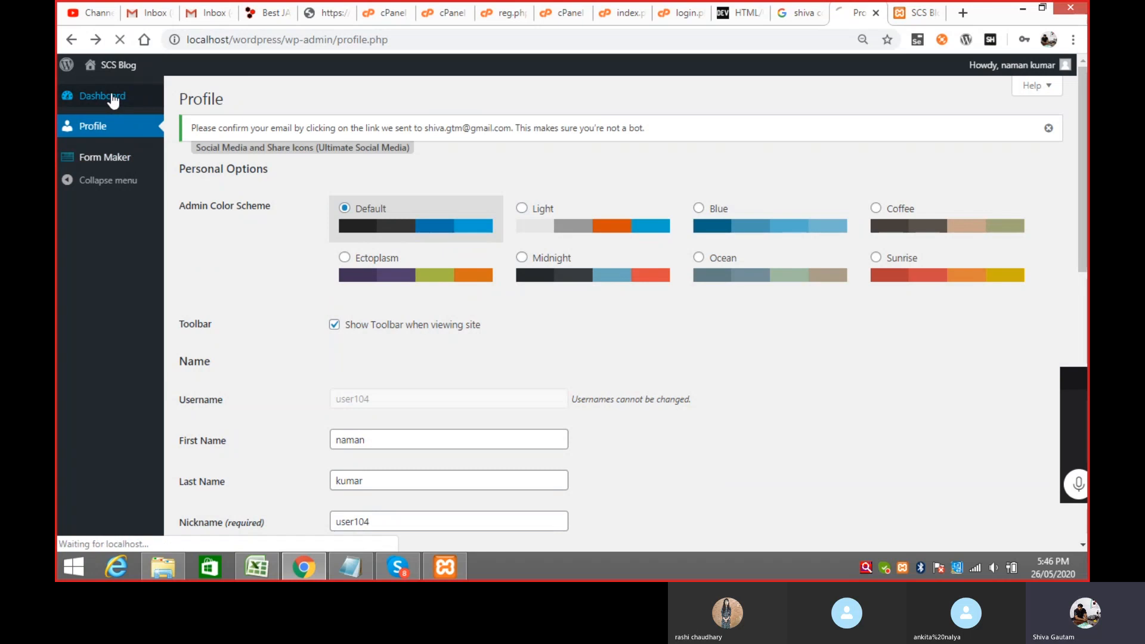
click(114, 129)
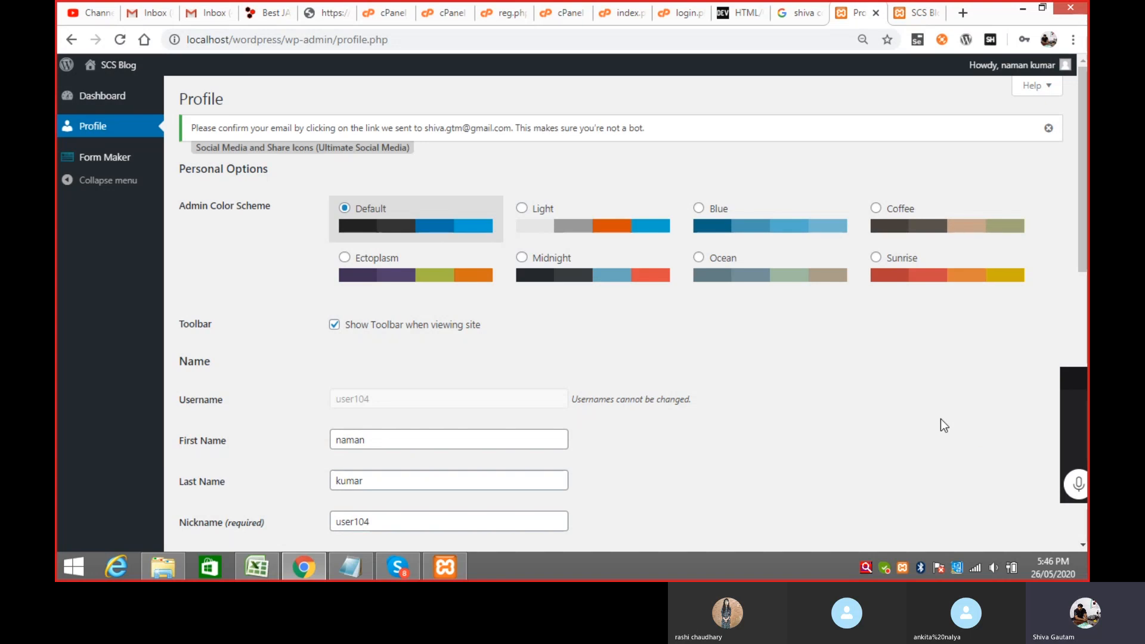
mouse_move(1033, 68)
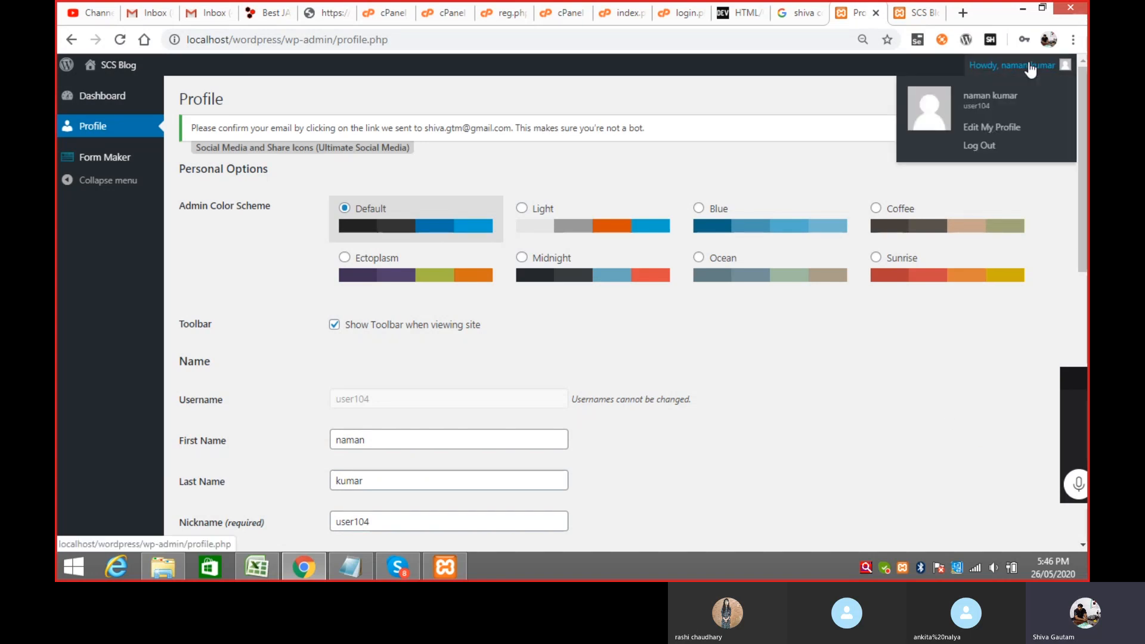
click(979, 147)
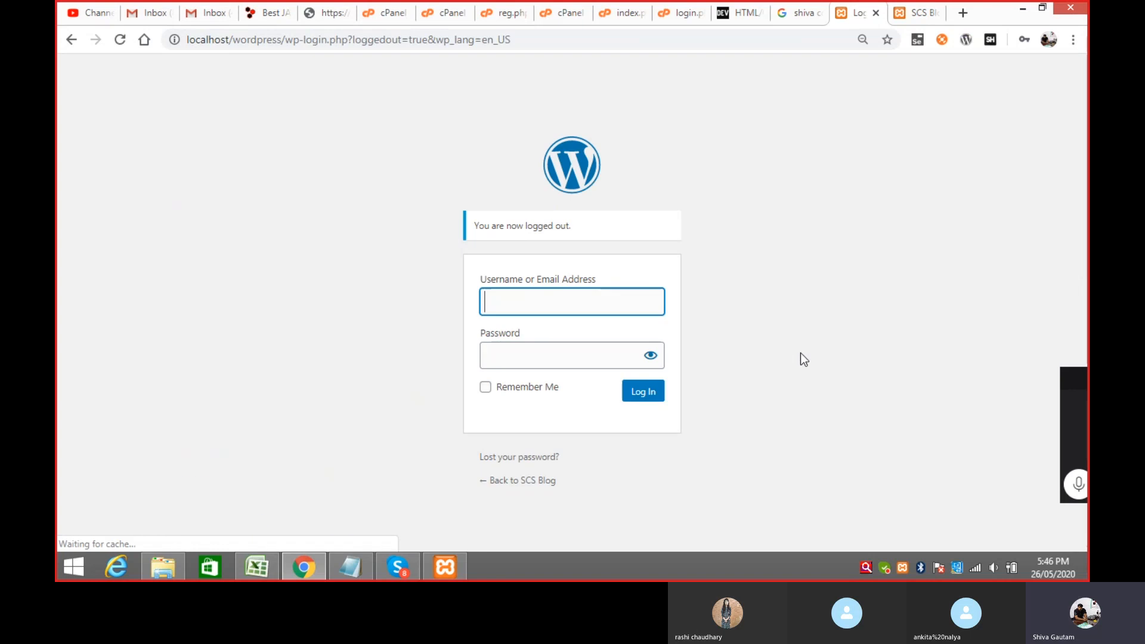